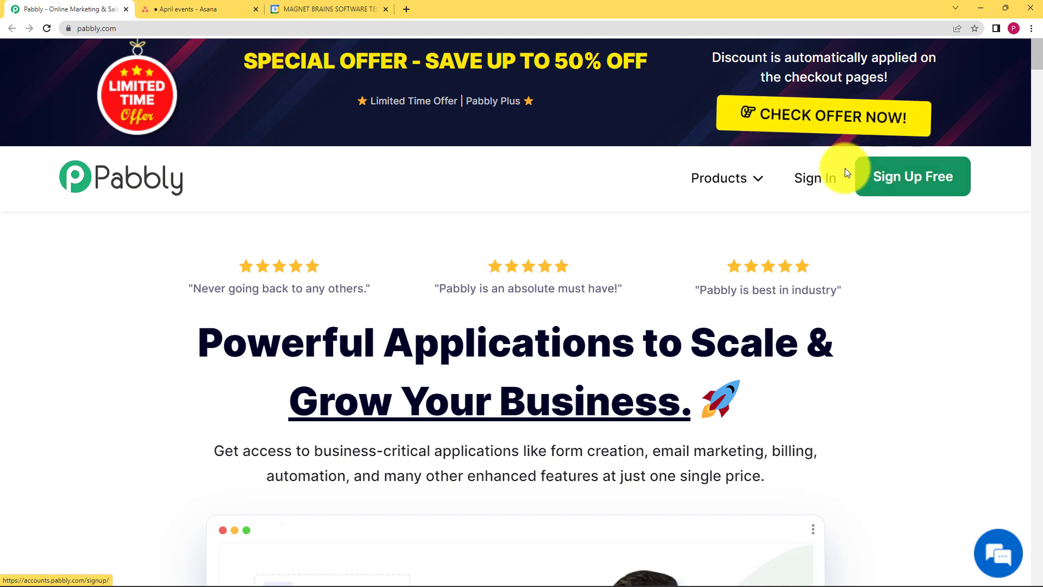
# Sign in to the Pabbly account and open Pabbly Connect
pyautogui.click(817, 180)
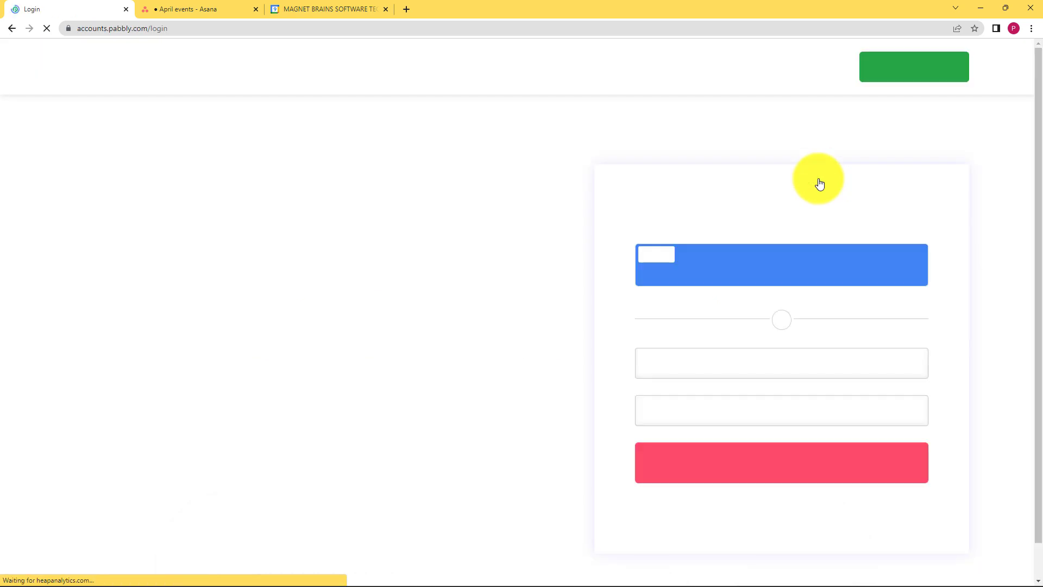
pyautogui.click(748, 276)
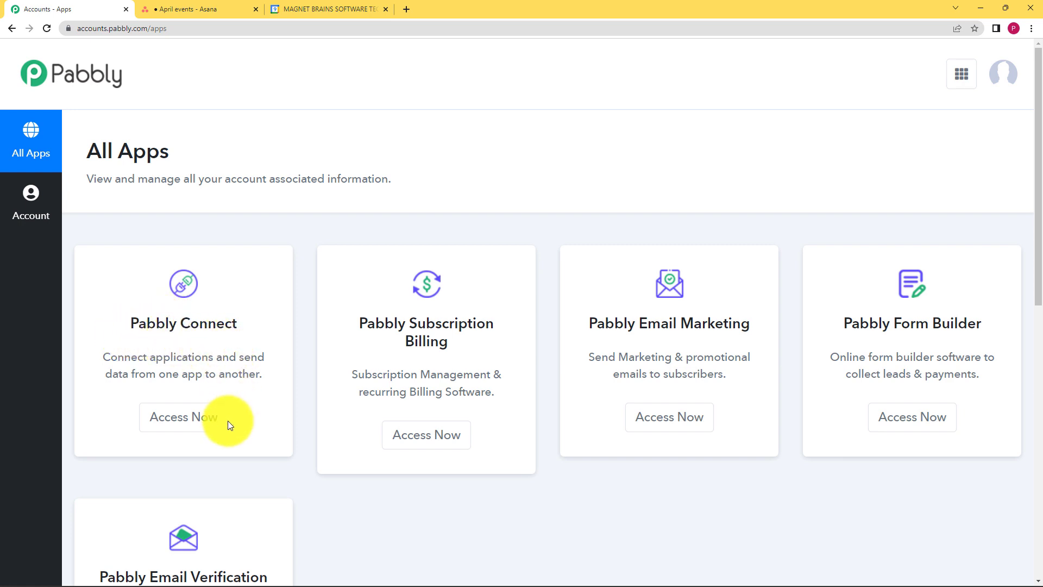
pyautogui.click(187, 419)
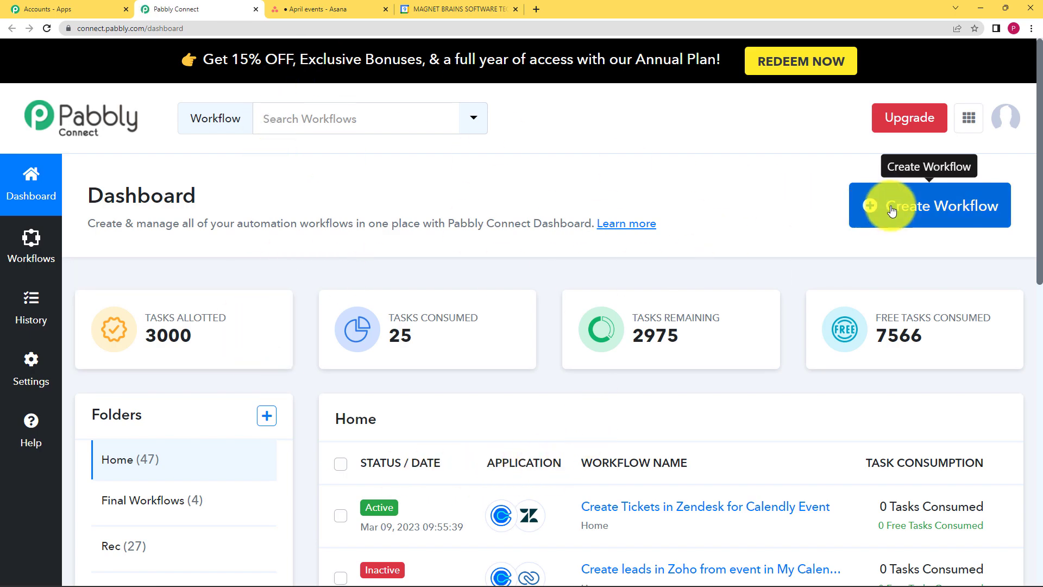
# Create a new workflow named "Add new Asana Tasks to Google Tasks"
pyautogui.click(908, 215)
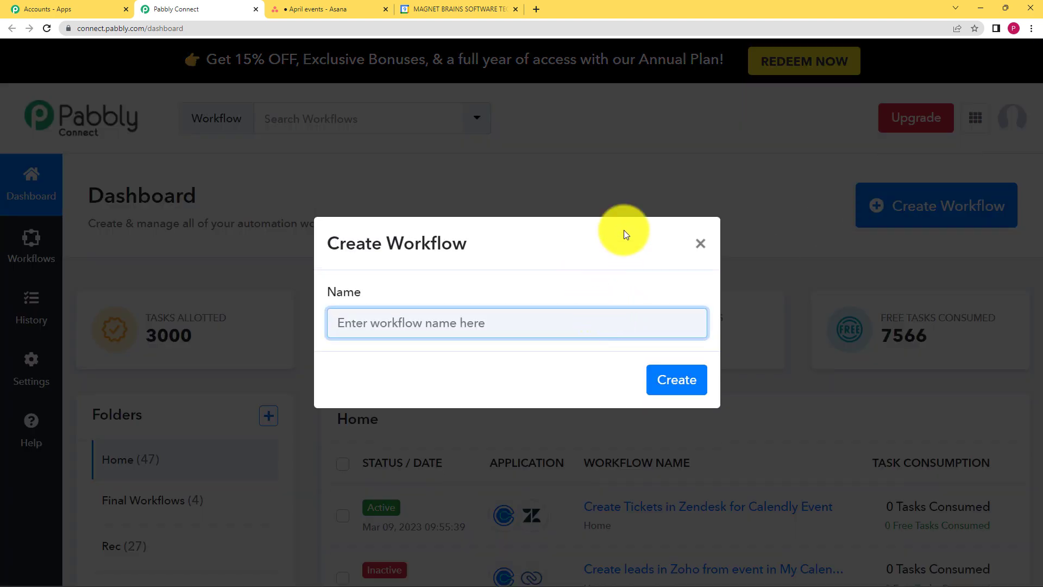
pyautogui.moveTo(1005, 5)
pyautogui.write('Add new Asana Tasks')
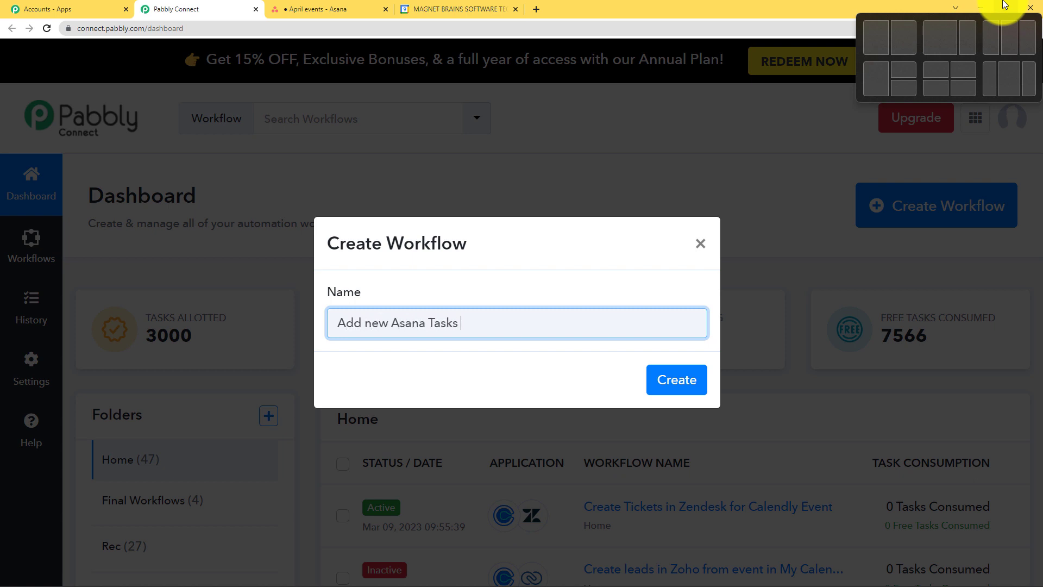
pyautogui.write('to Google Tasks')
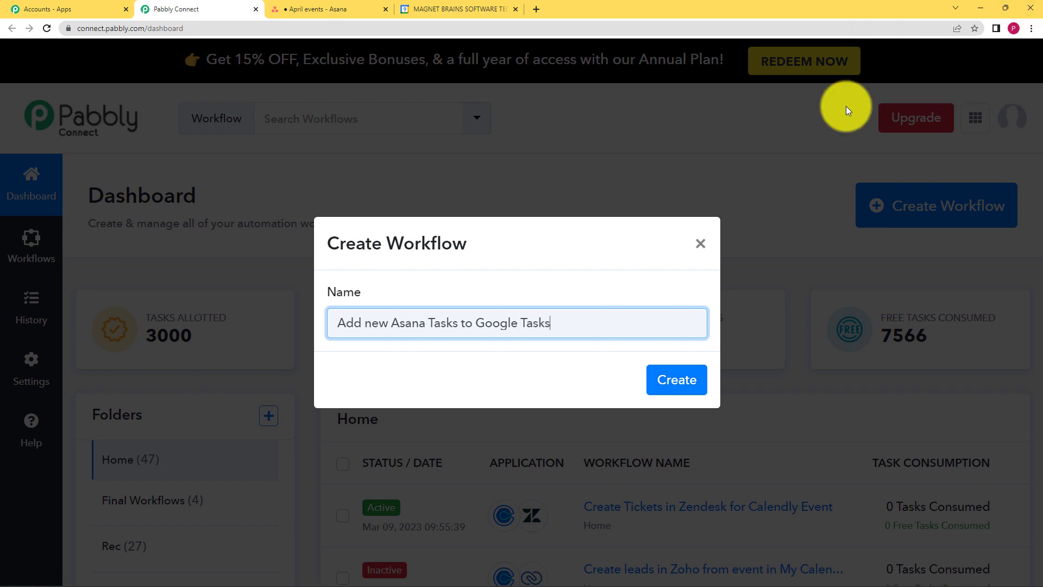
pyautogui.click(675, 379)
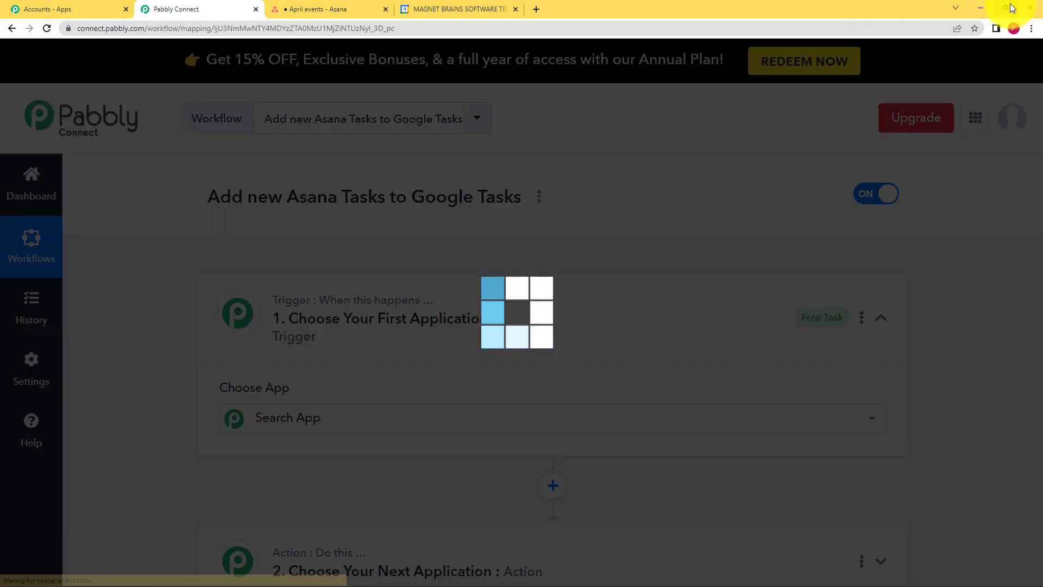
pyautogui.scroll(-2, 426, 252)
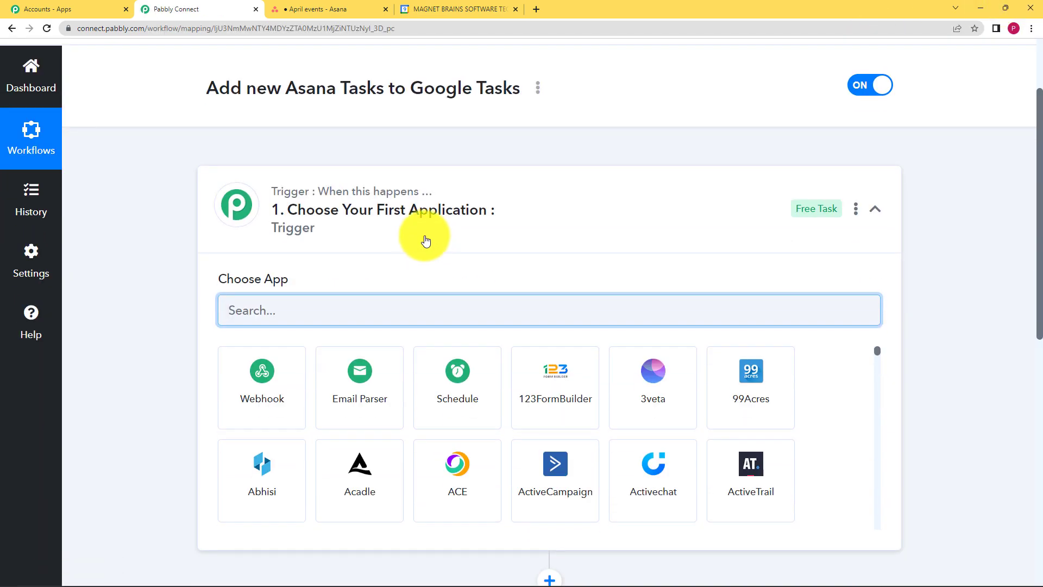
pyautogui.click(426, 235)
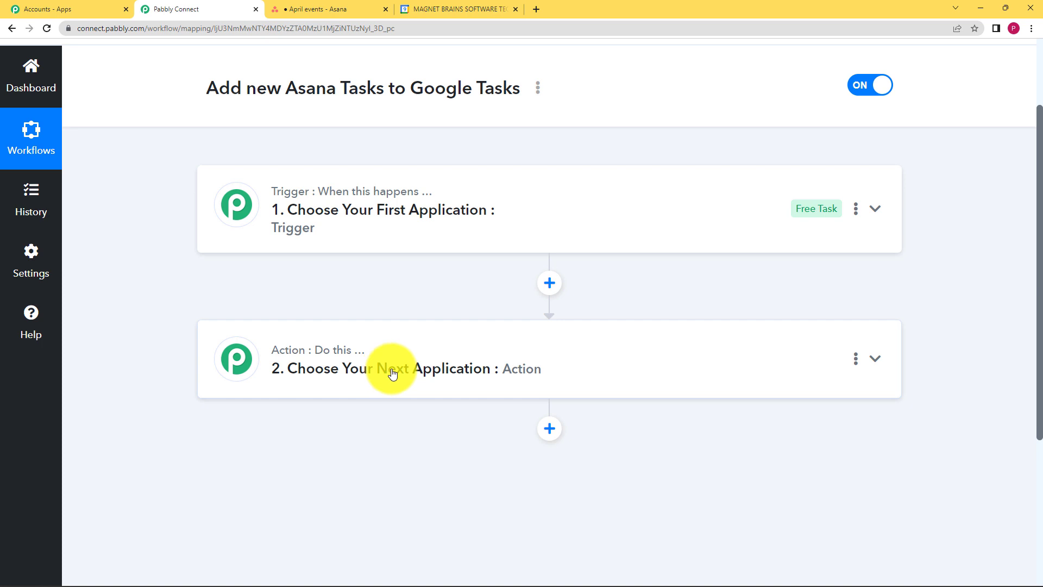
pyautogui.moveTo(361, 197)
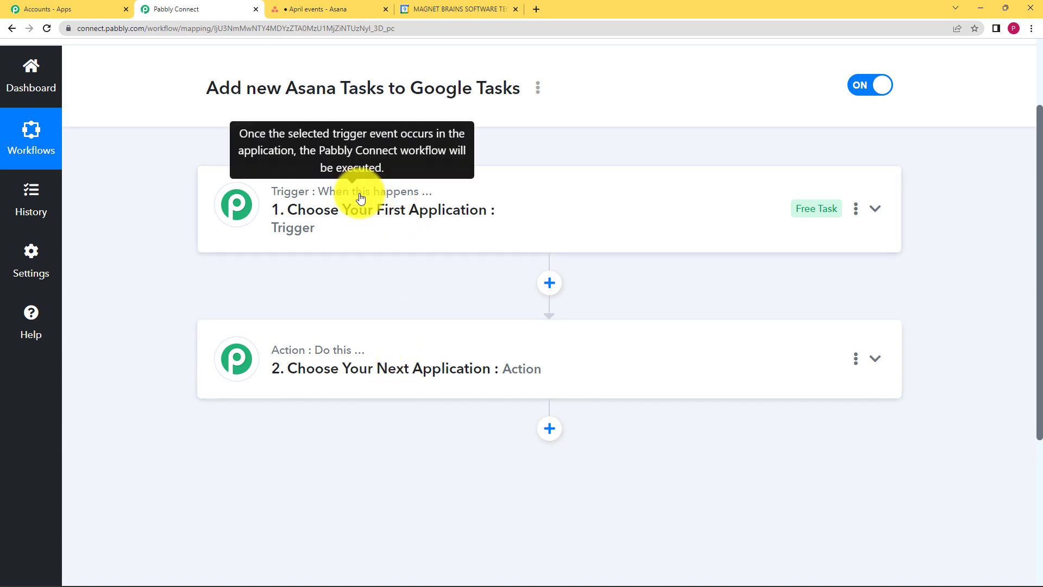
pyautogui.click(376, 237)
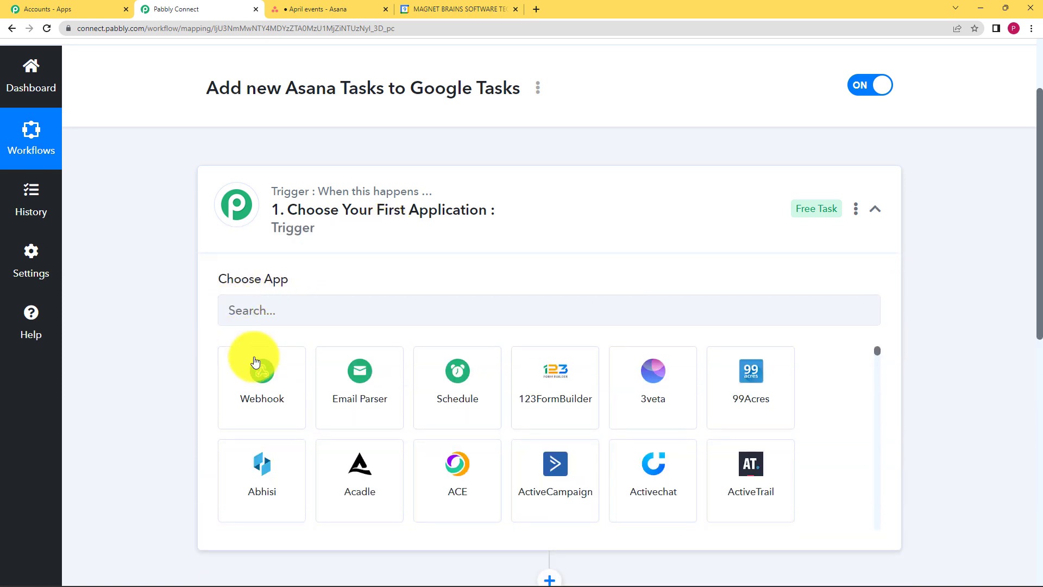
pyautogui.click(348, 237)
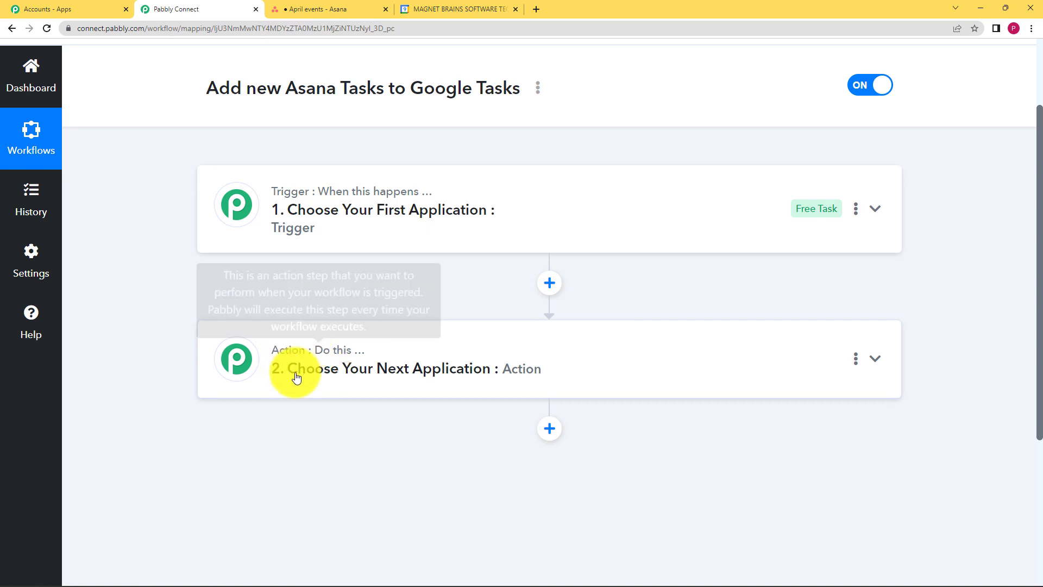
# Search for Asana and choose it as the trigger application
pyautogui.click(419, 214)
pyautogui.click(418, 307)
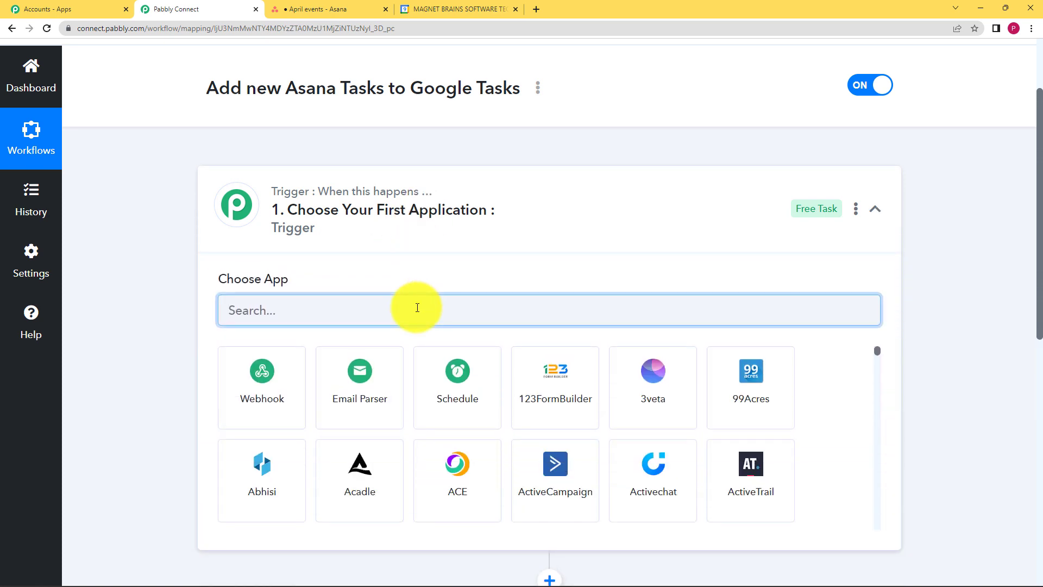
pyautogui.write('Asana')
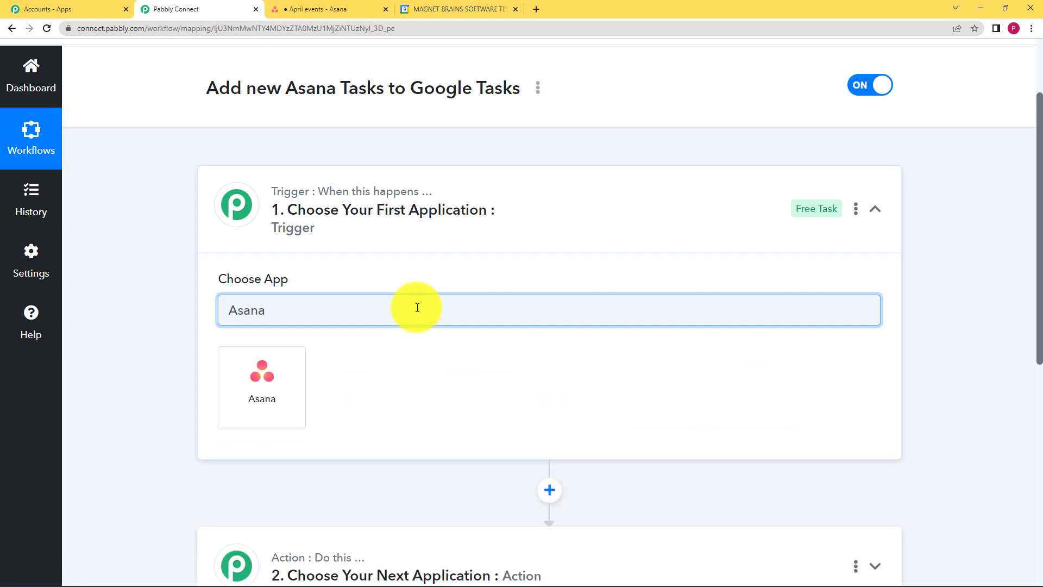
pyautogui.click(296, 367)
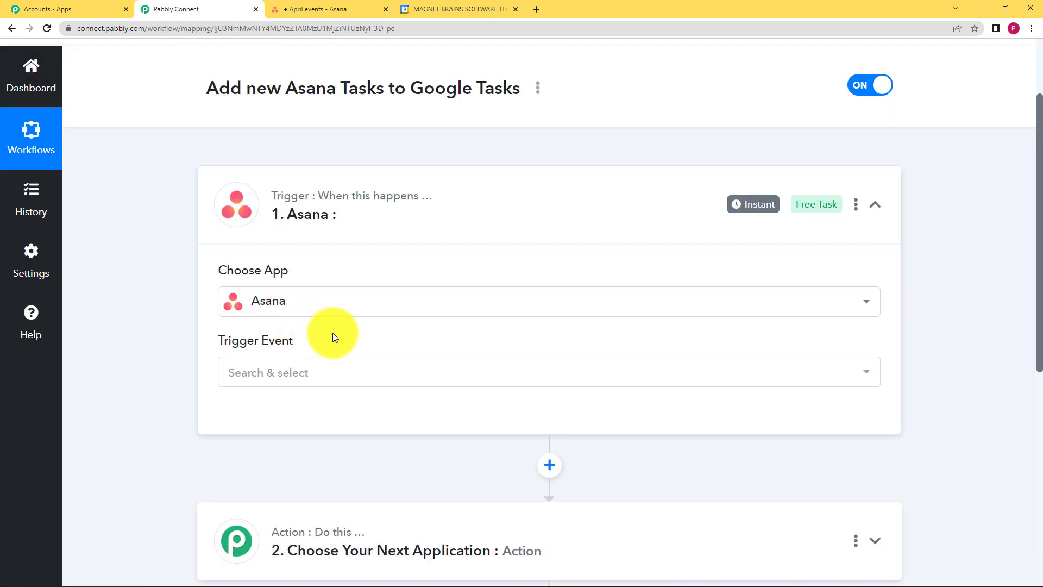
# Set the trigger event to New Task in Project
pyautogui.click(310, 372)
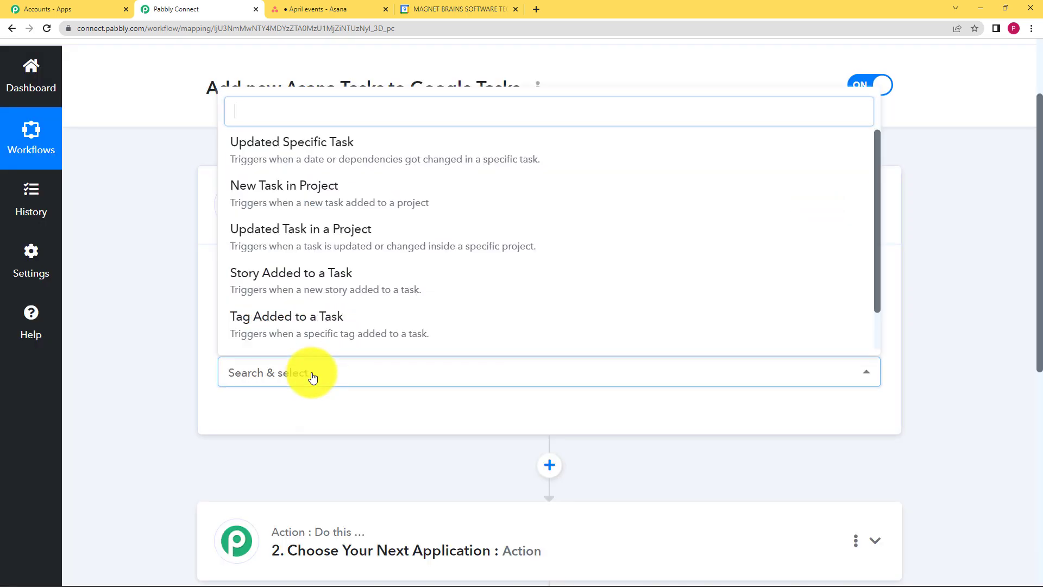
pyautogui.click(263, 191)
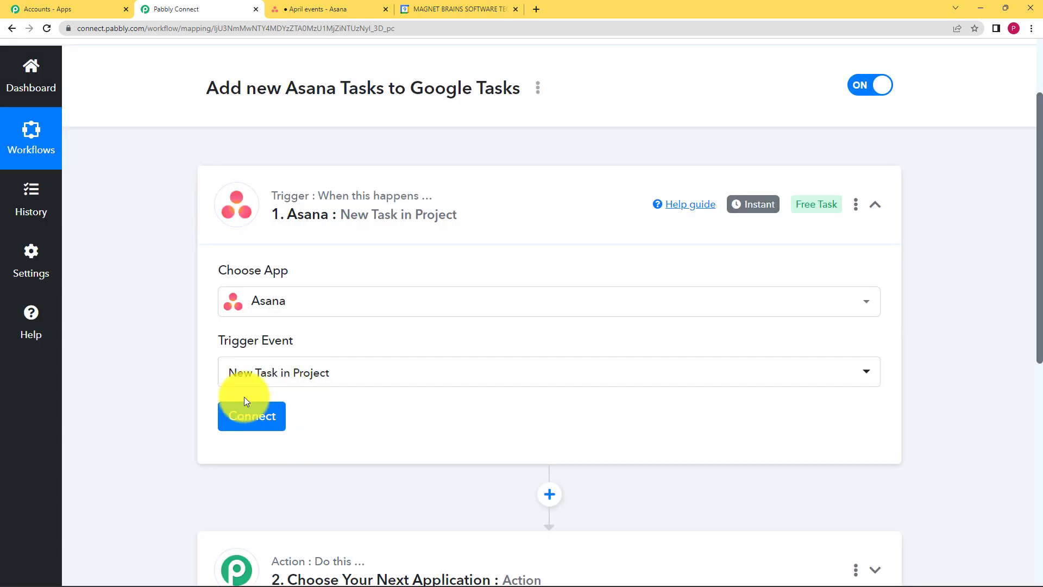
# Review the April events project in the Asana tab
pyautogui.click(314, 9)
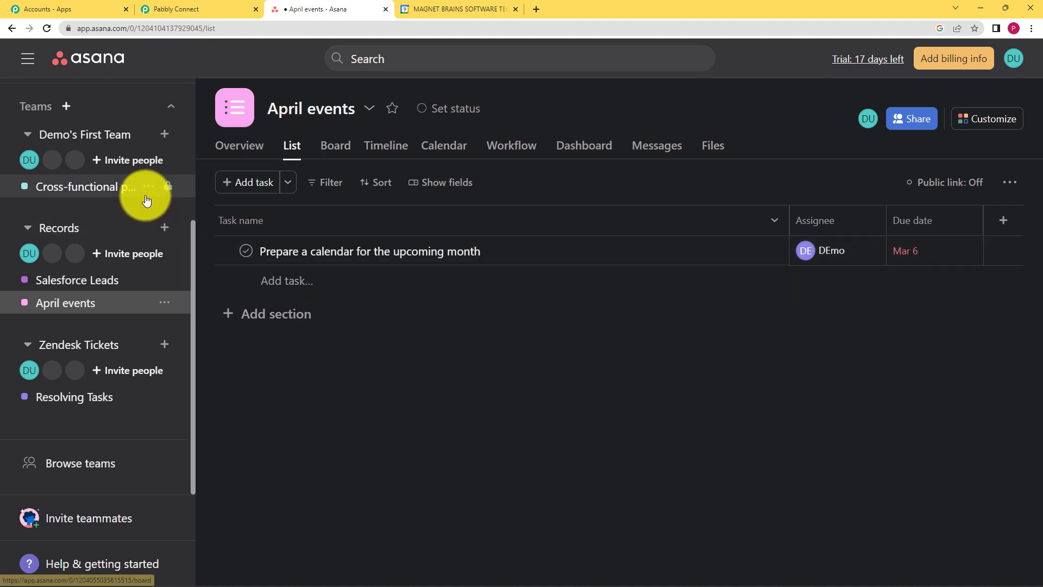
pyautogui.scroll(3, 136, 212)
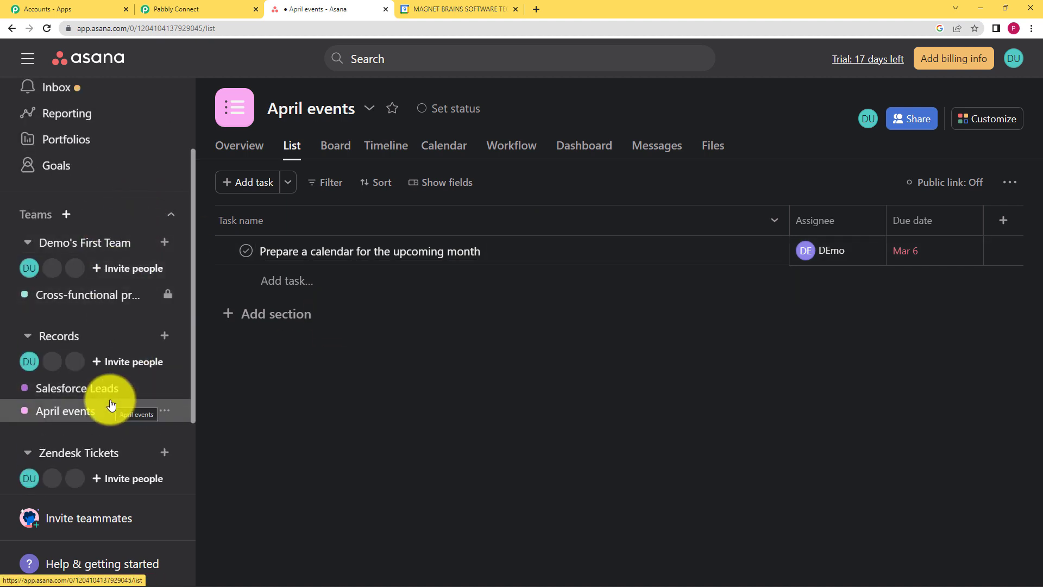
pyautogui.scroll(-3, 114, 304)
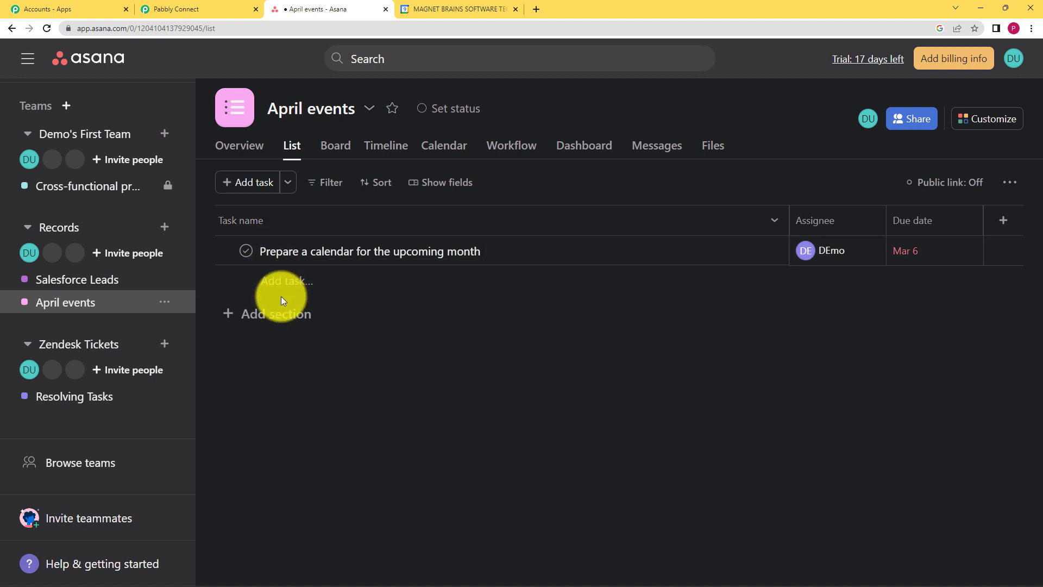
pyautogui.click(201, 8)
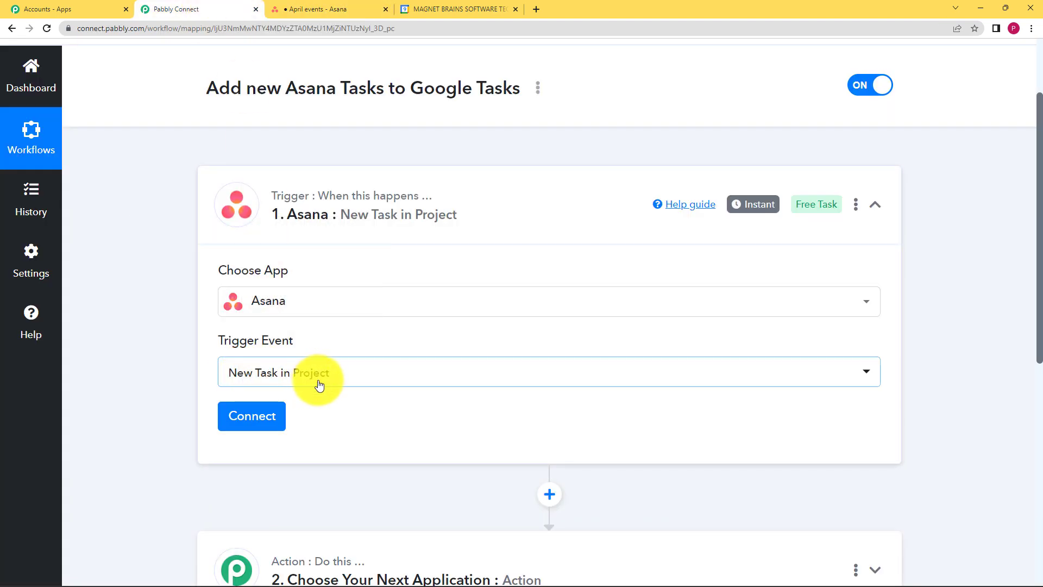
# Add a new Asana connection and authorize it with Connect With Asana
pyautogui.scroll(-2, 233, 321)
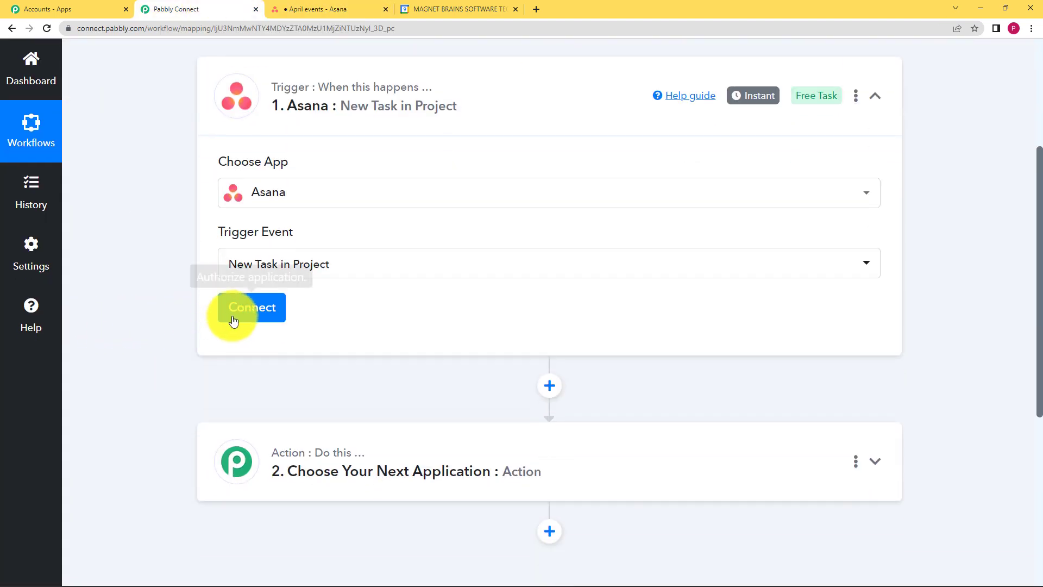
pyautogui.click(233, 320)
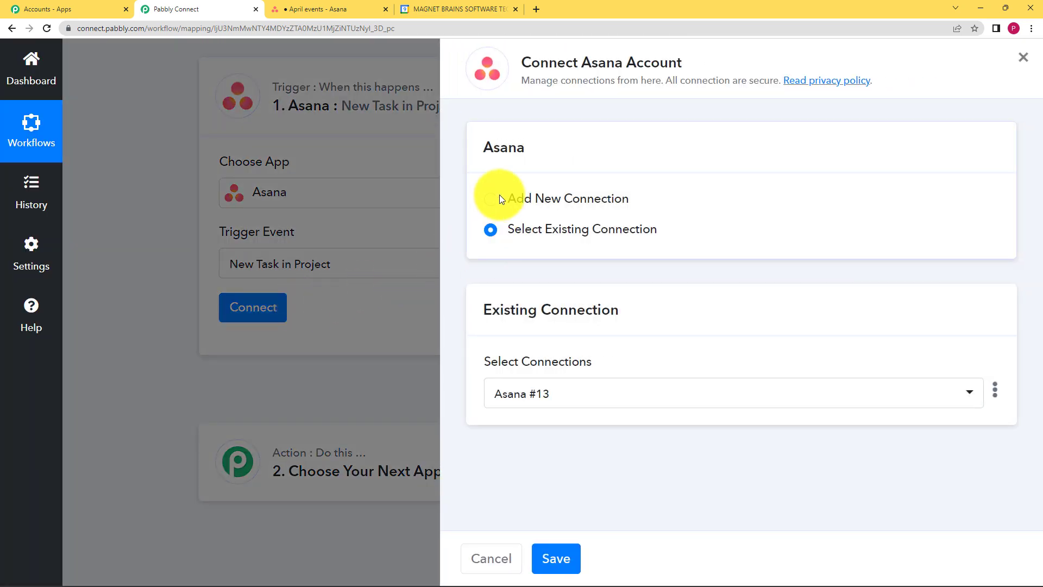
pyautogui.click(495, 200)
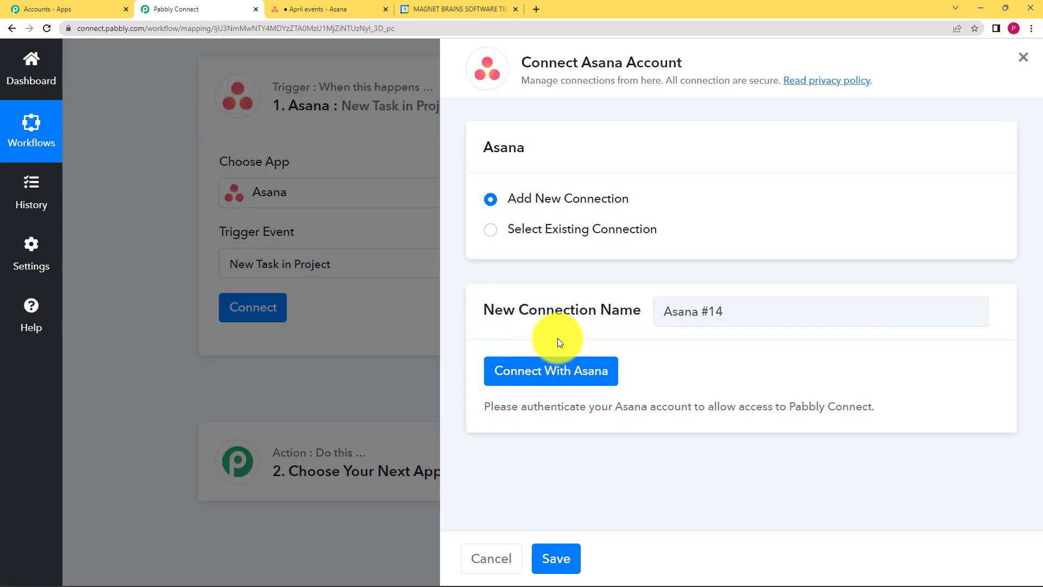
pyautogui.click(559, 364)
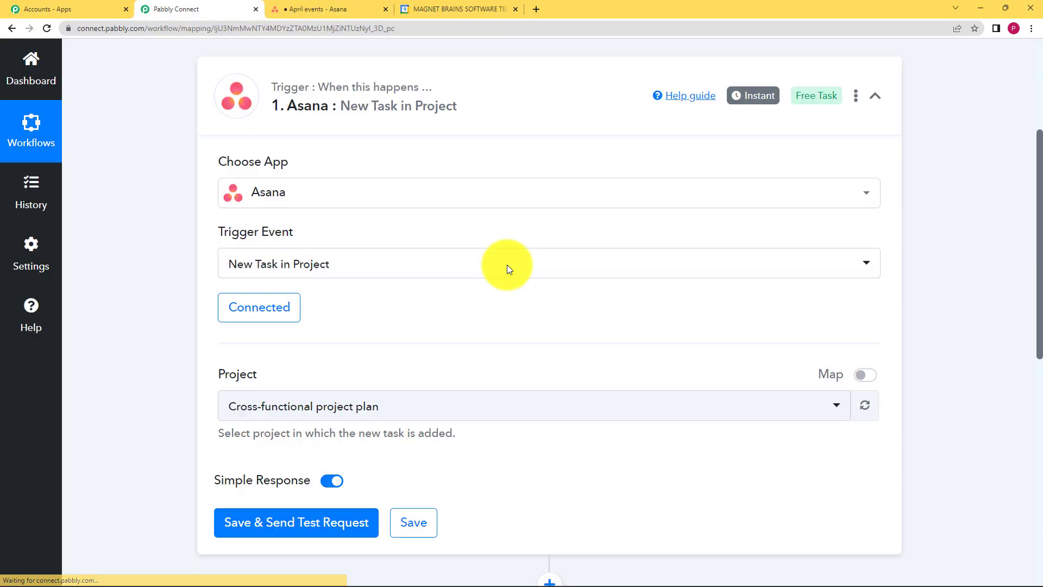
# Set the trigger's project to April events
pyautogui.click(326, 8)
pyautogui.click(196, 8)
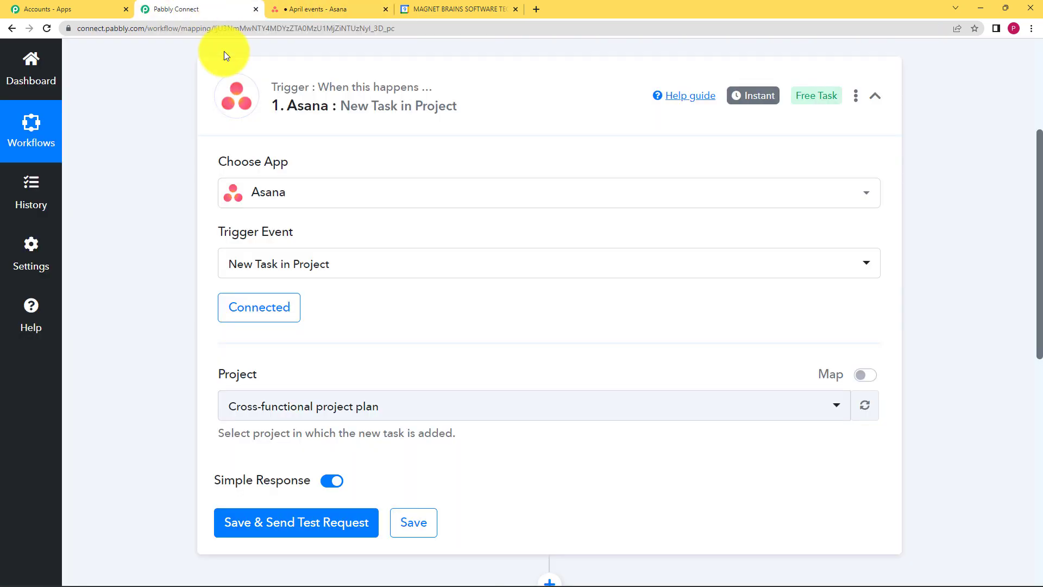
pyautogui.scroll(-1, 209, 357)
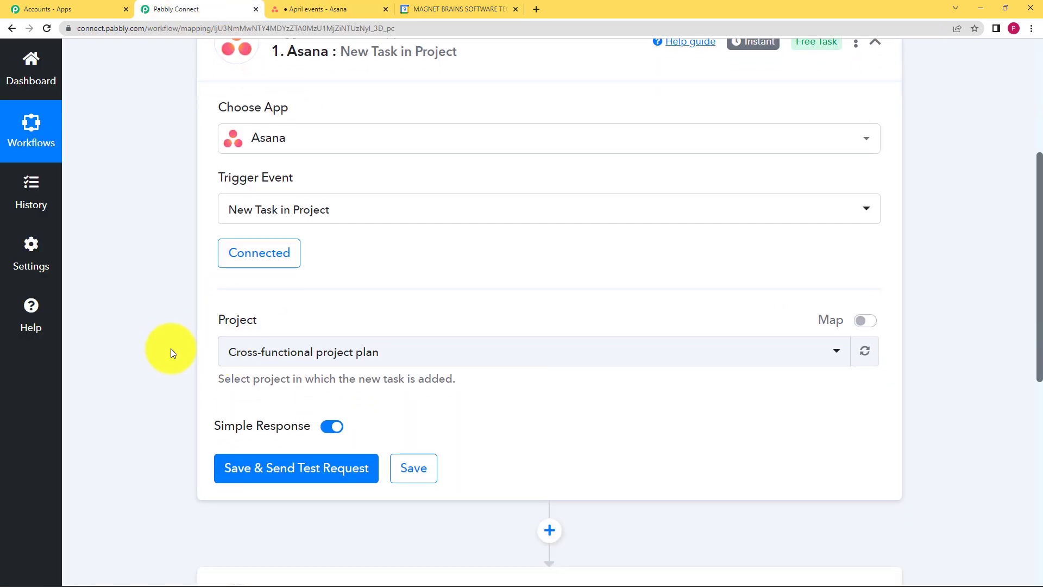
pyautogui.click(251, 361)
pyautogui.scroll(-2, 312, 295)
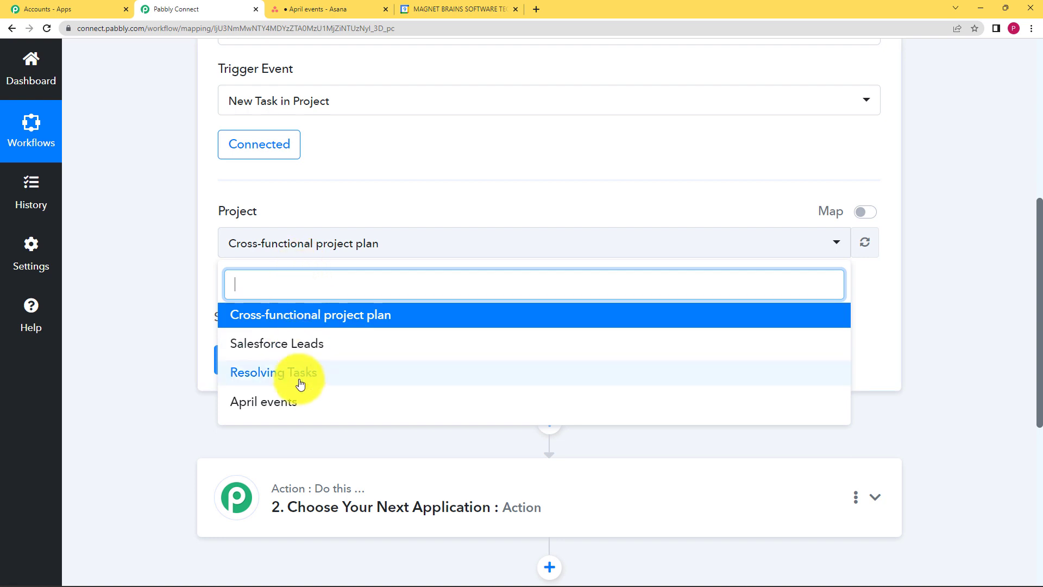
pyautogui.click(276, 403)
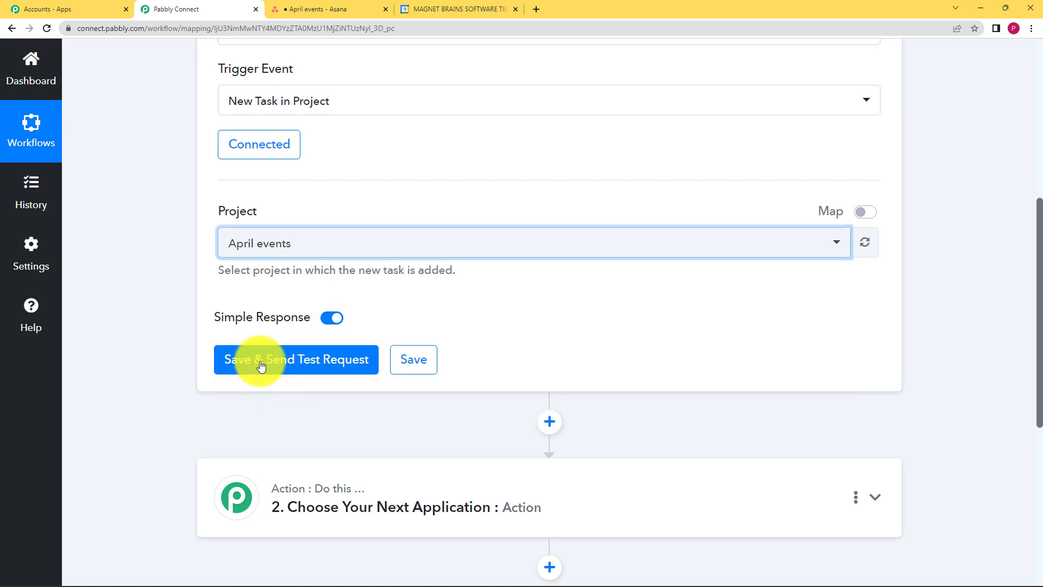
# Save the trigger and send a test request
pyautogui.click(206, 268)
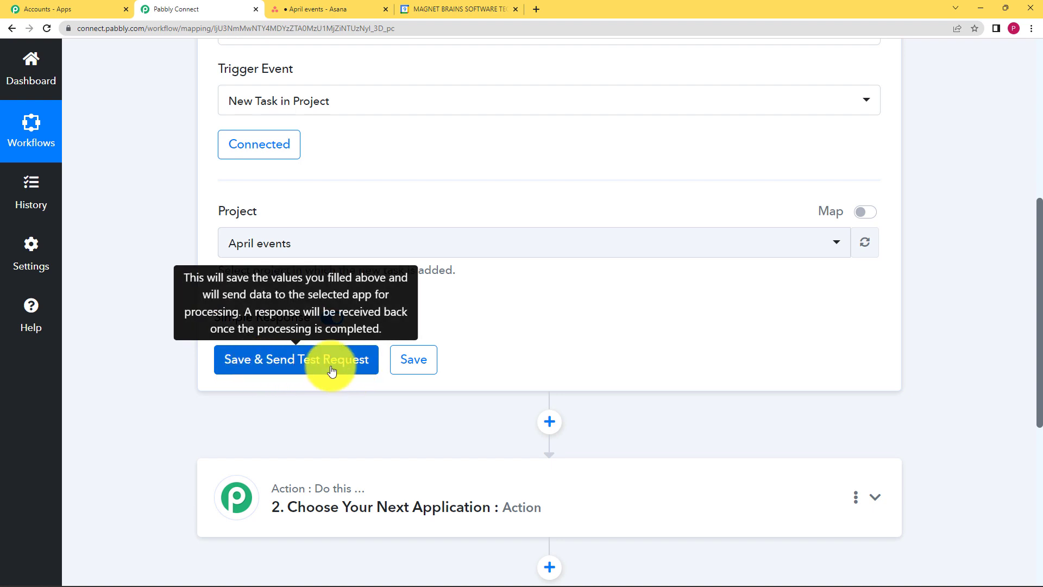
pyautogui.click(337, 8)
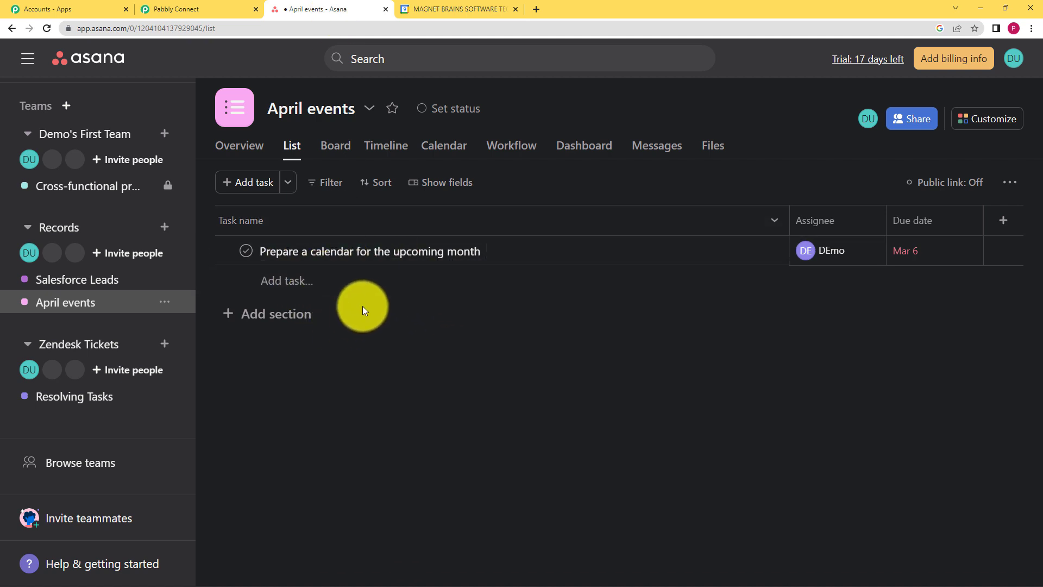
pyautogui.click(185, 8)
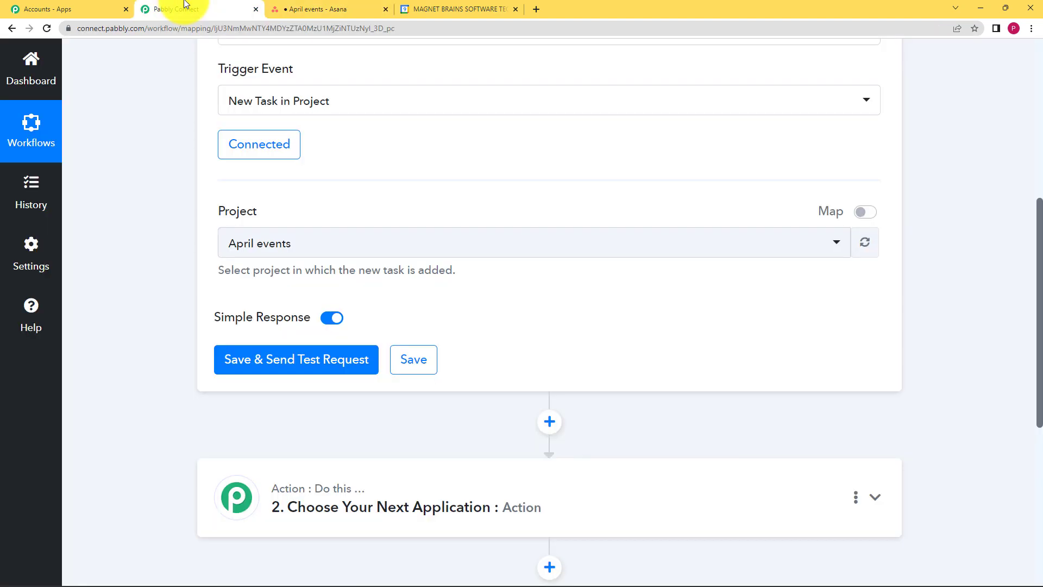
pyautogui.click(291, 361)
# Switch to the Asana tab and add a new task named Art Carnival to the April events project
pyautogui.click(338, 7)
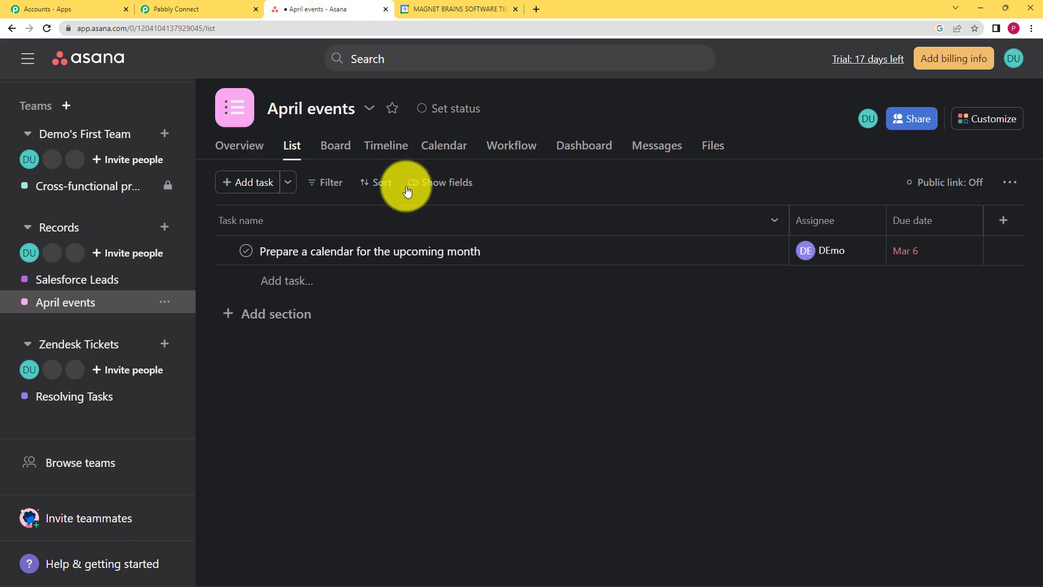
pyautogui.click(392, 279)
pyautogui.click(391, 282)
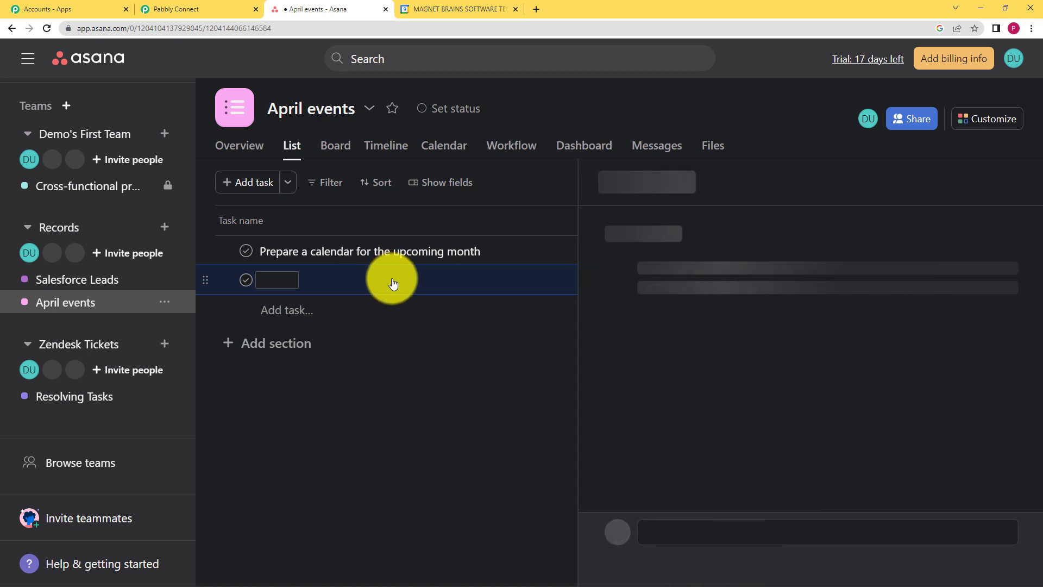
pyautogui.click(643, 231)
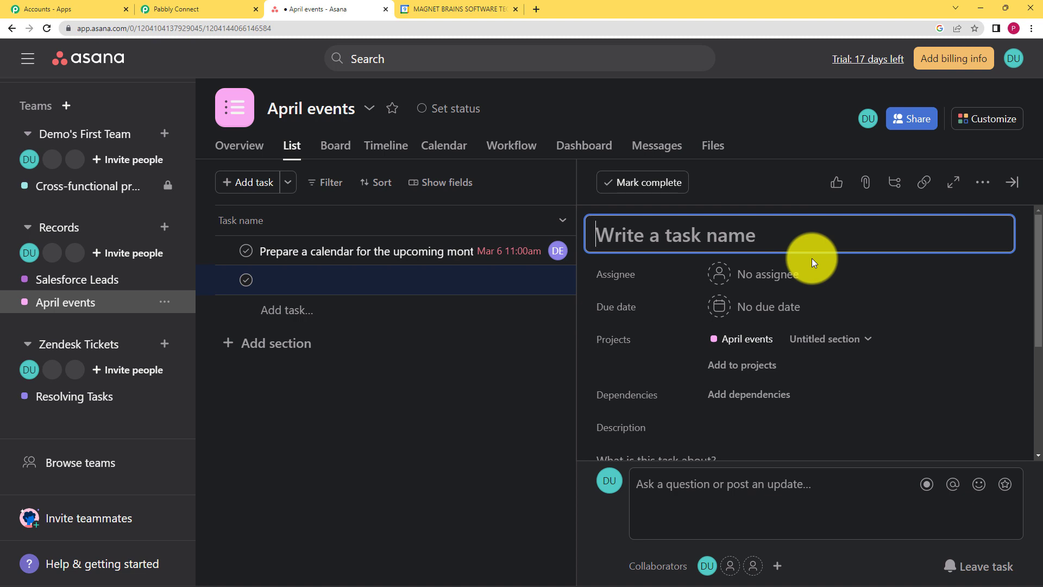
pyautogui.write('Ar')
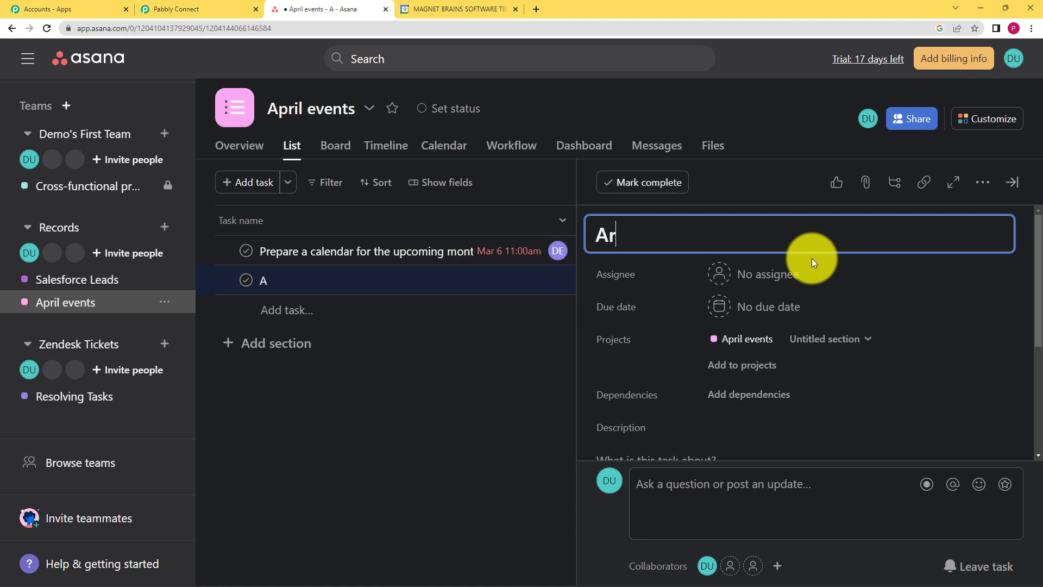
pyautogui.write('t Carn')
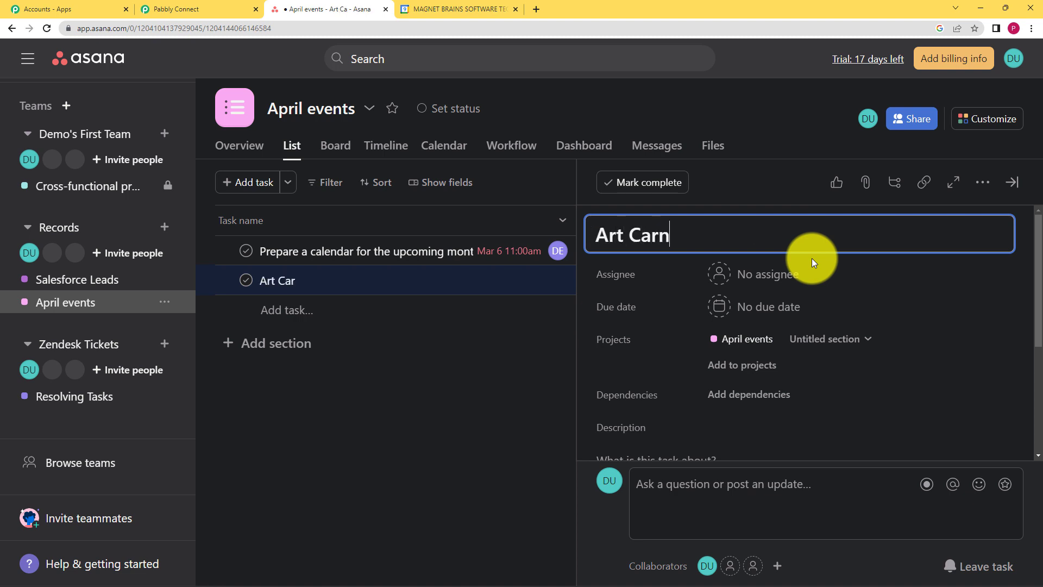
pyautogui.write('ival')
# Assign the Art Carnival task to Demo New and set its due date to April 5, 2023
pyautogui.click(799, 273)
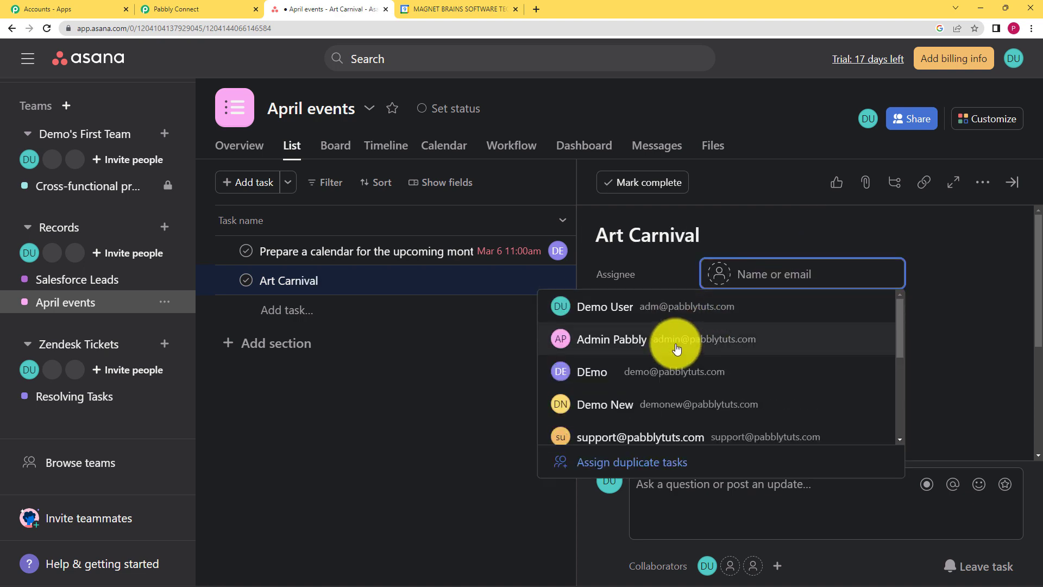
pyautogui.click(669, 408)
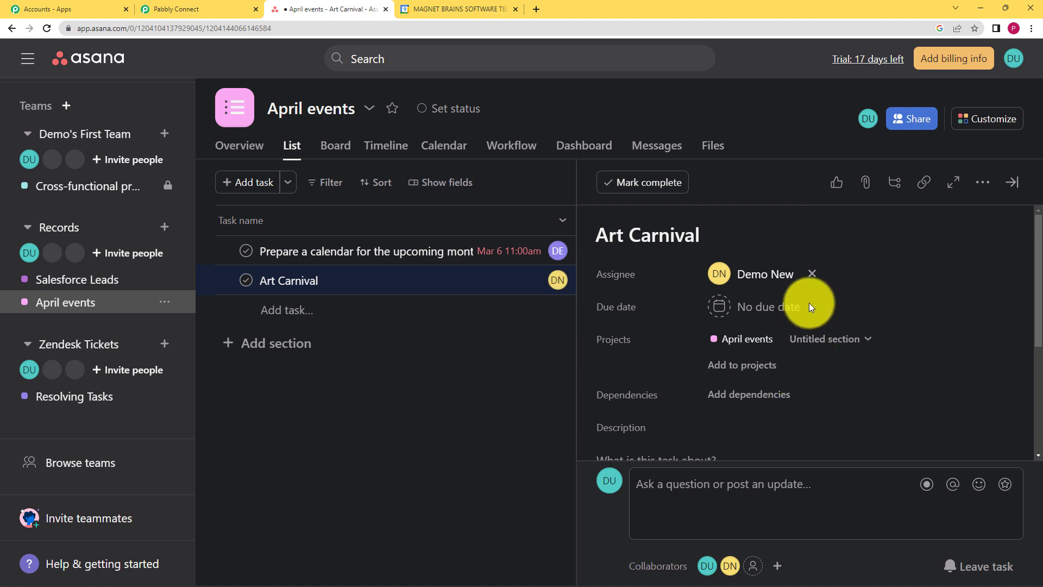
pyautogui.click(789, 308)
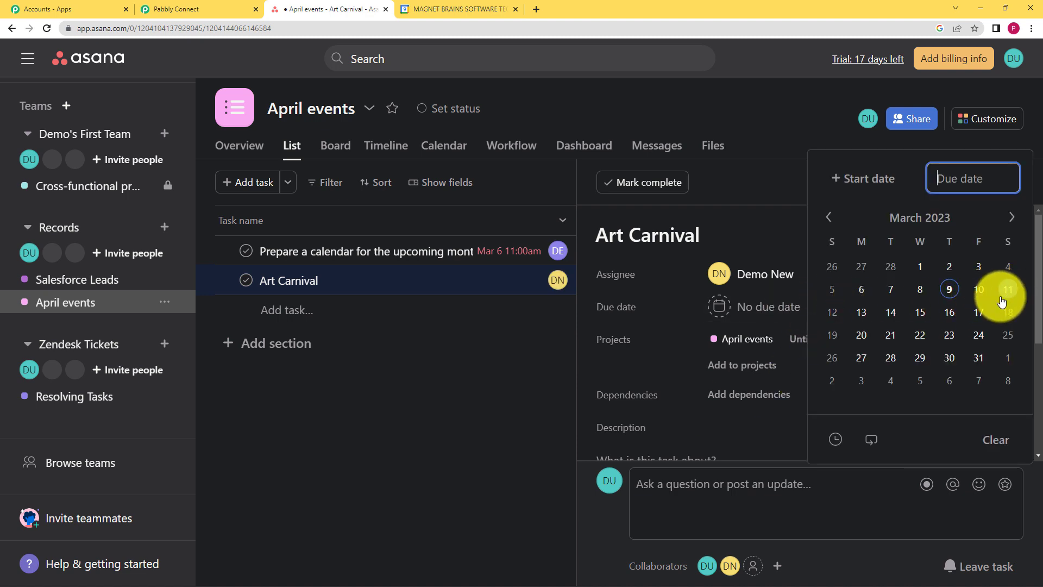
pyautogui.click(1011, 216)
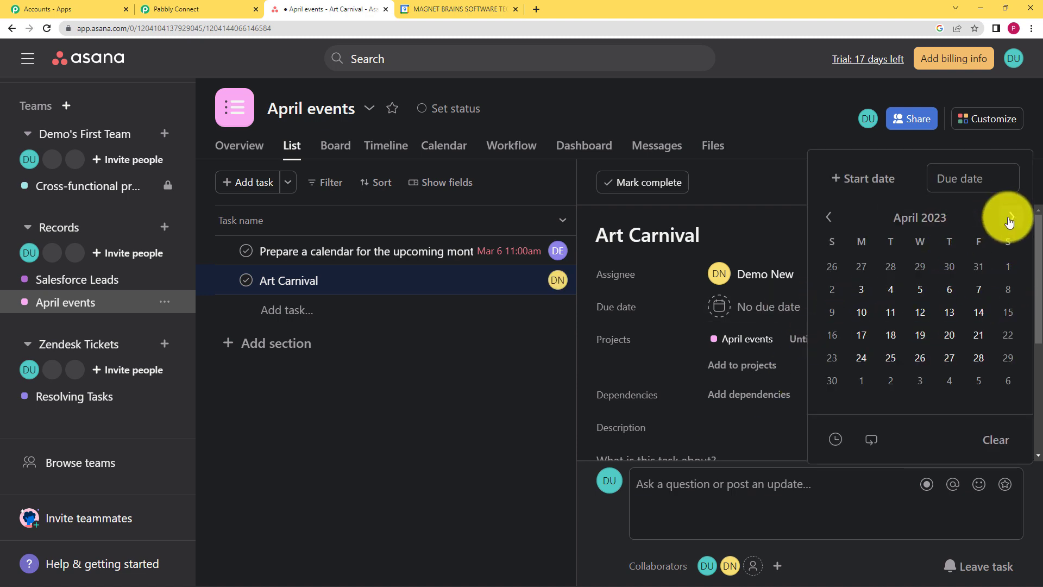
pyautogui.click(918, 294)
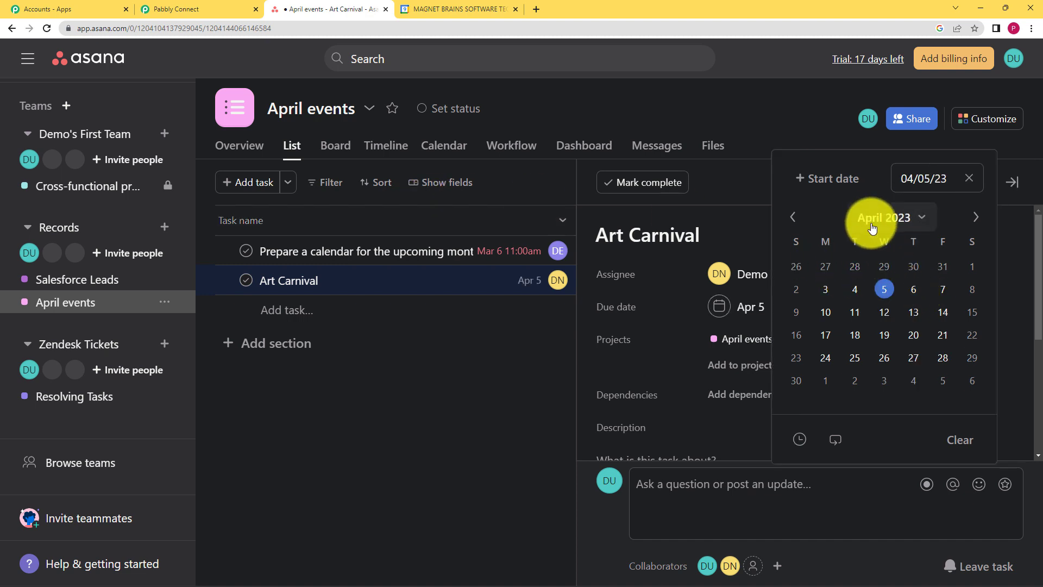
# Add a due time of 6:00pm to the task's due date
pyautogui.click(799, 441)
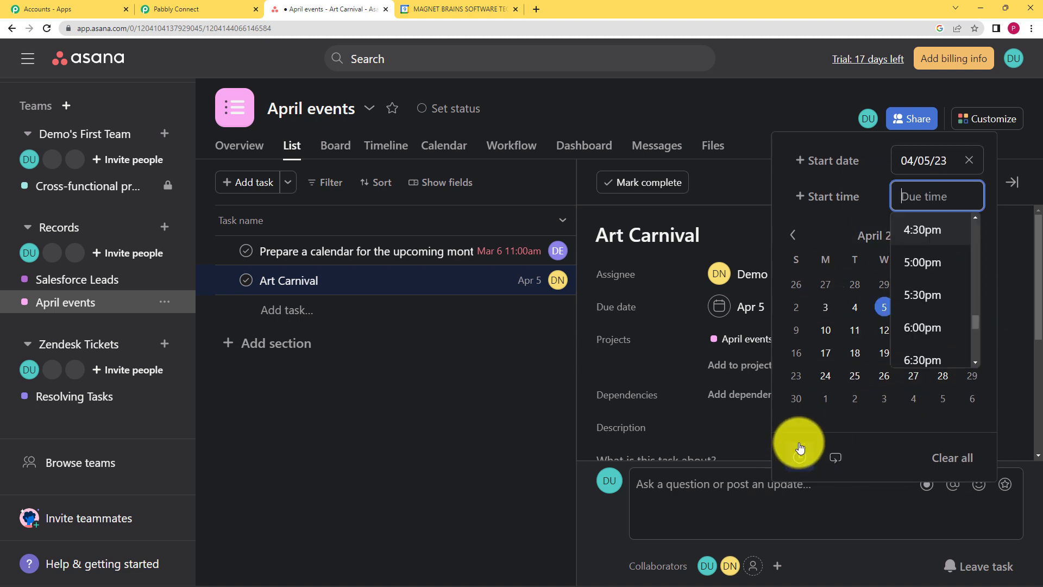
pyautogui.scroll(-3, 931, 321)
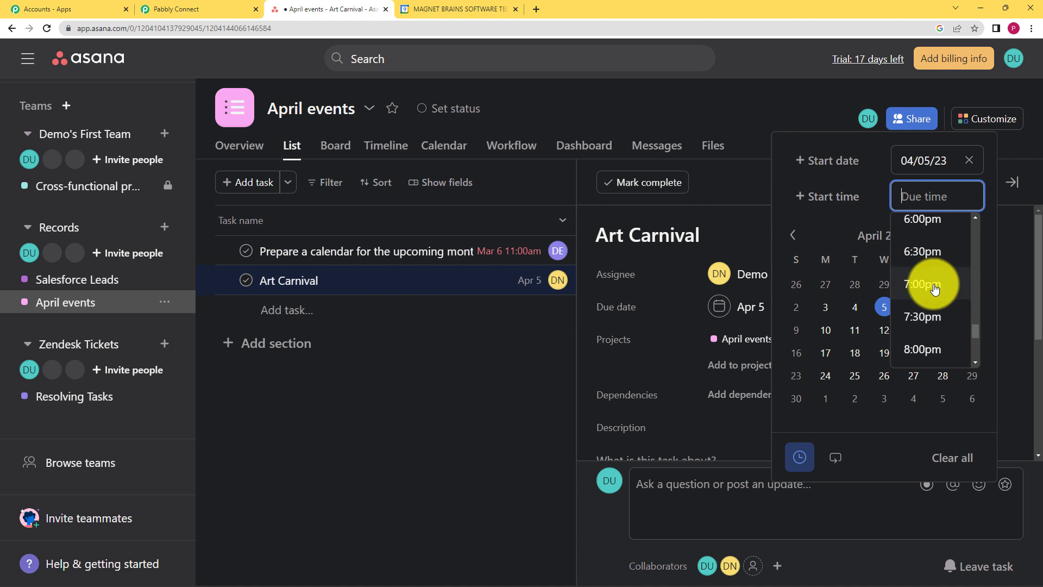
pyautogui.scroll(1, 933, 283)
pyautogui.click(933, 274)
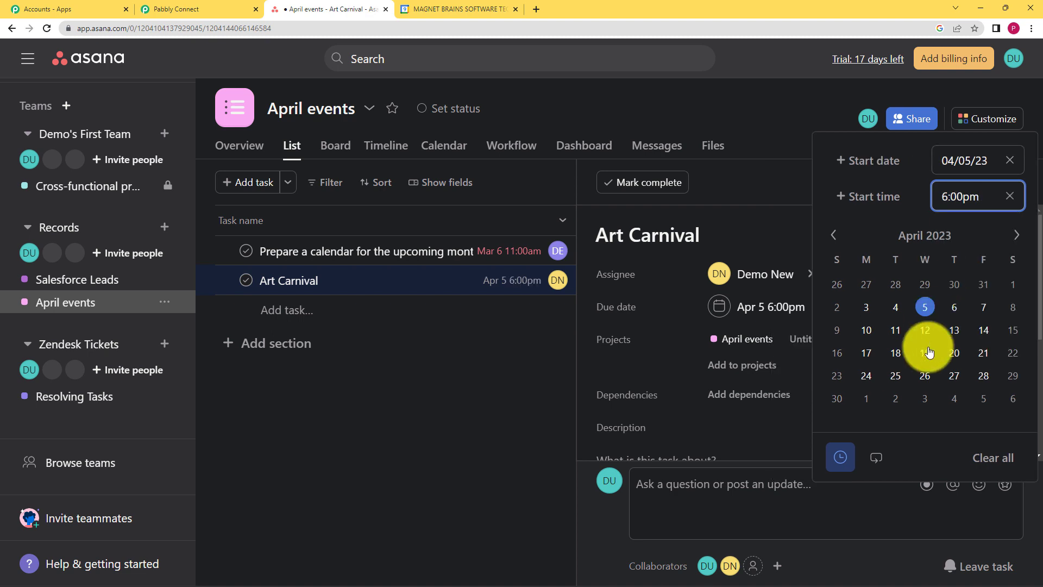
pyautogui.click(765, 427)
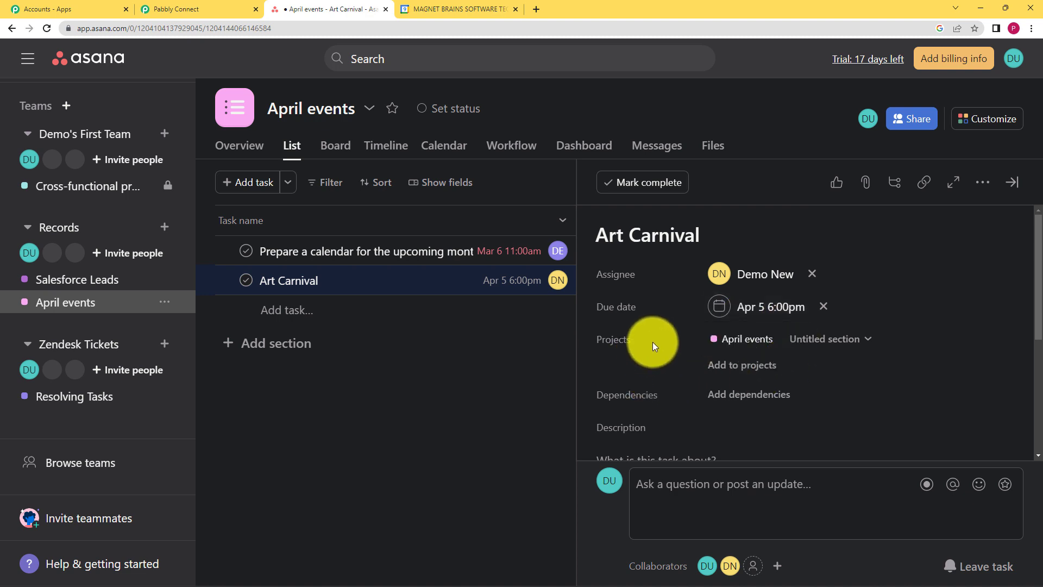
# Give the task the description "The art carnival will be held in the main ground of the city."
pyautogui.scroll(-2, 658, 400)
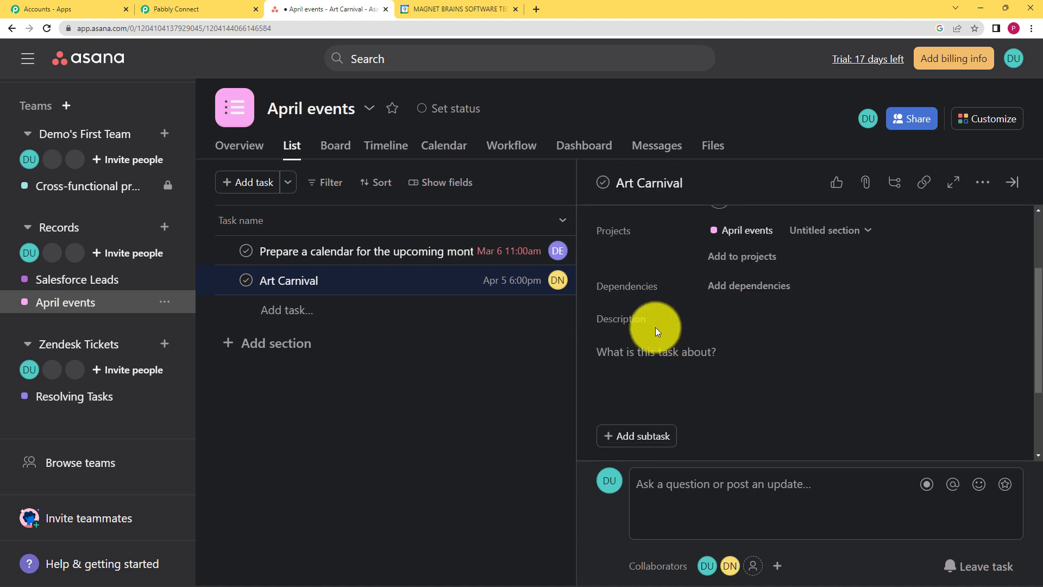
pyautogui.click(661, 351)
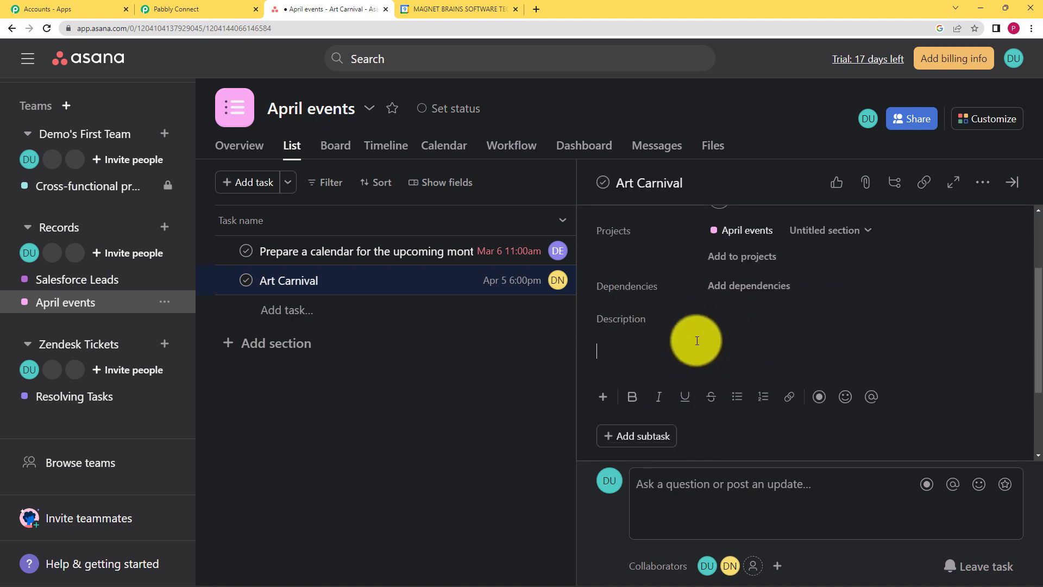
pyautogui.write('Th')
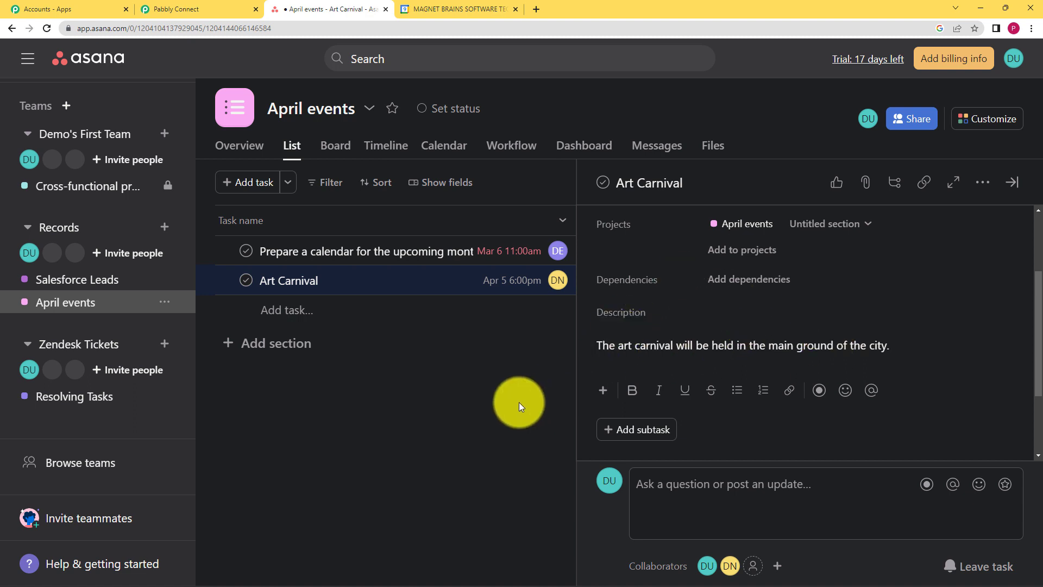
pyautogui.click(547, 395)
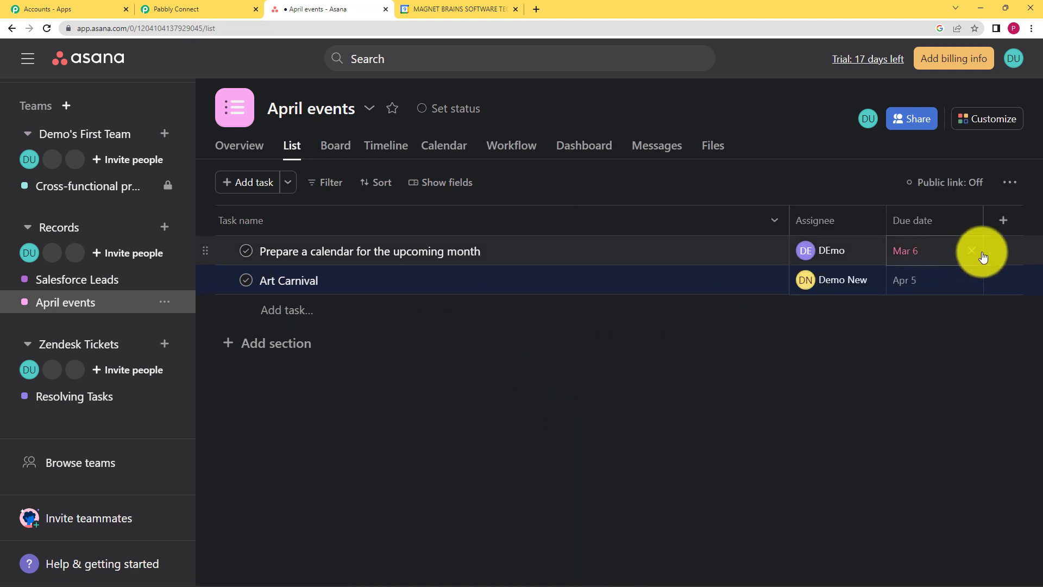
# Return to the workflow and examine the trigger's received response fields for the new task
pyautogui.click(174, 5)
pyautogui.scroll(-5, 182, 242)
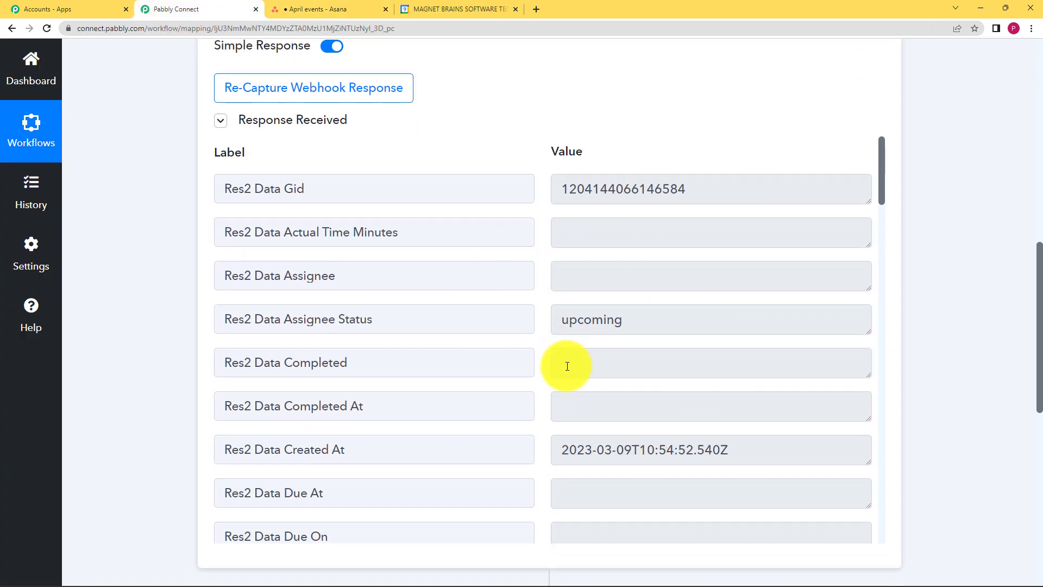
pyautogui.scroll(-6, 566, 365)
pyautogui.moveTo(672, 301); pyautogui.dragTo(526, 312)
pyautogui.click(565, 345)
pyautogui.scroll(-3, 566, 347)
pyautogui.scroll(-13, 566, 347)
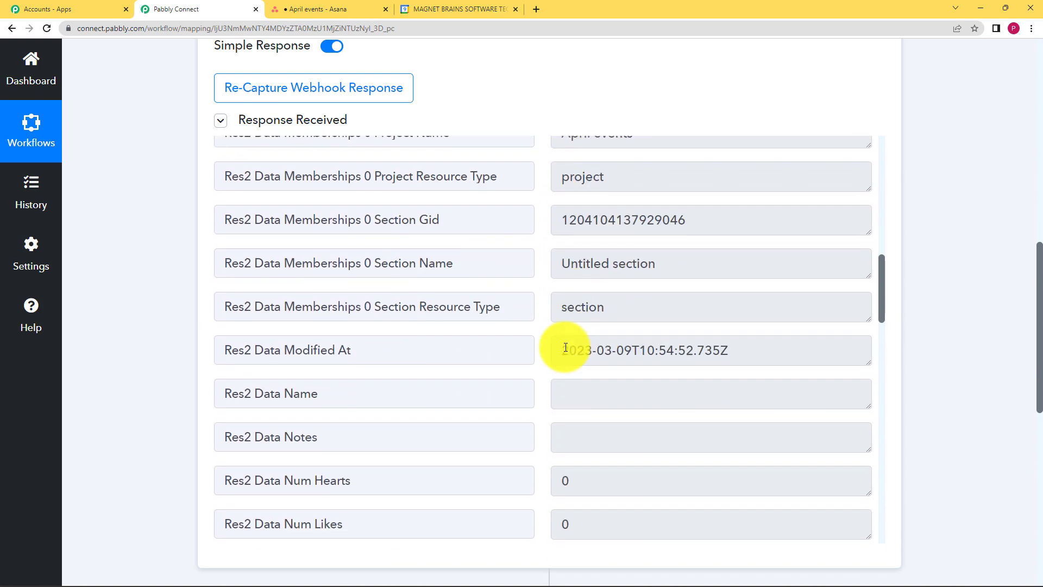
pyautogui.scroll(-10, 565, 347)
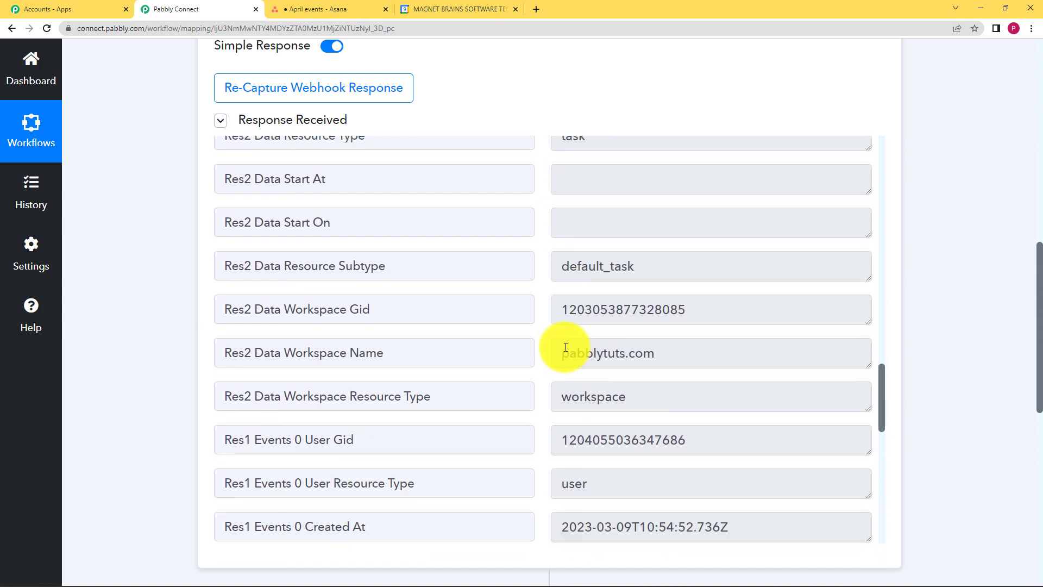
pyautogui.scroll(-5, 566, 347)
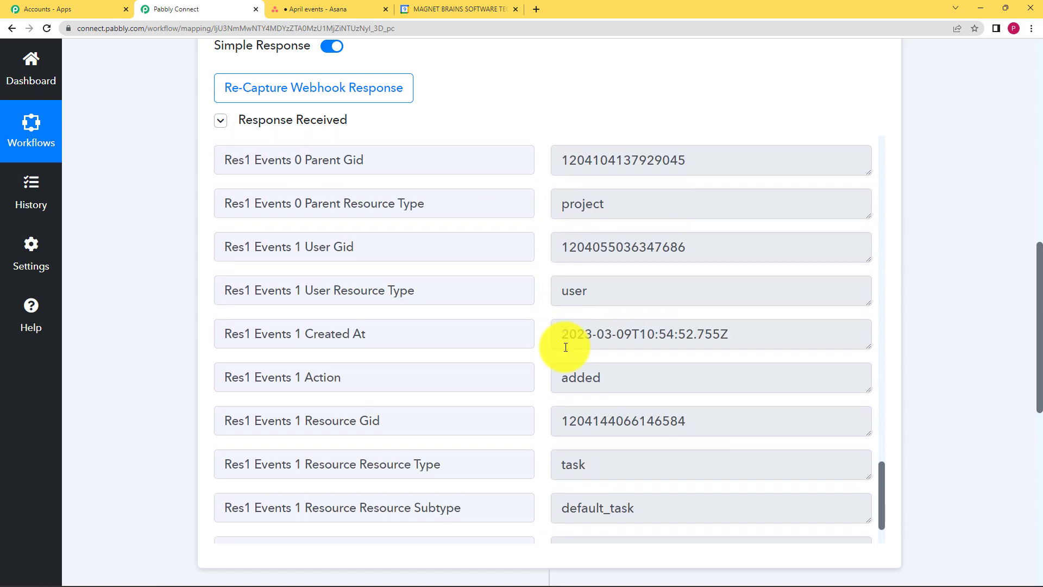
pyautogui.scroll(4, 566, 347)
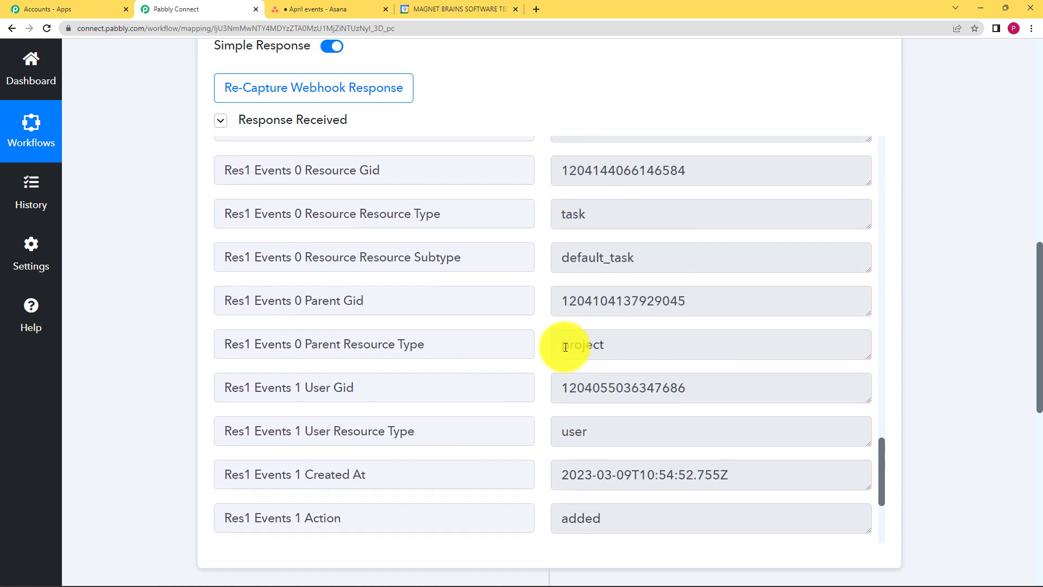
pyautogui.scroll(4, 566, 347)
pyautogui.scroll(7, 565, 347)
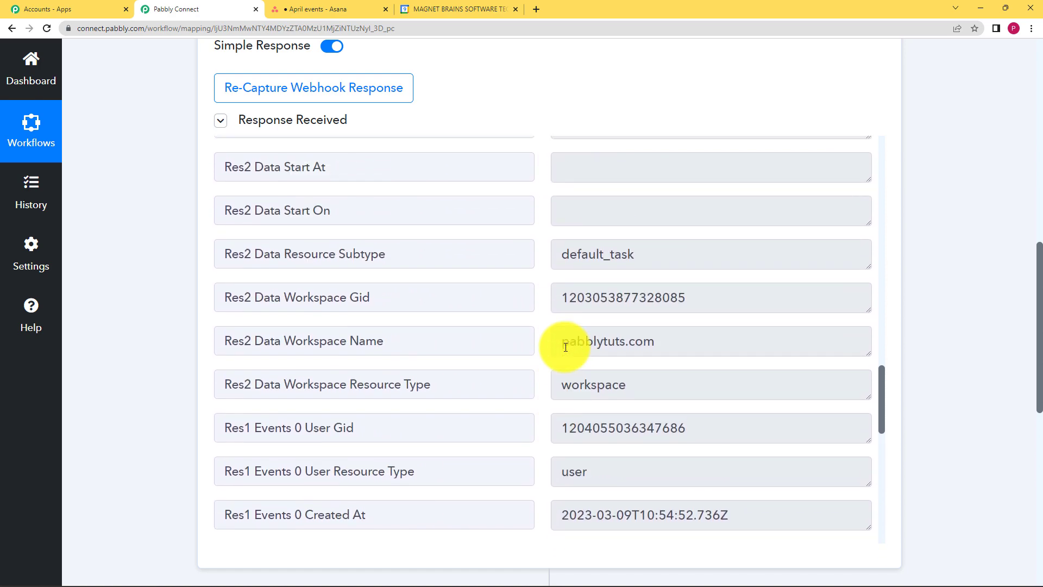
pyautogui.scroll(4, 565, 348)
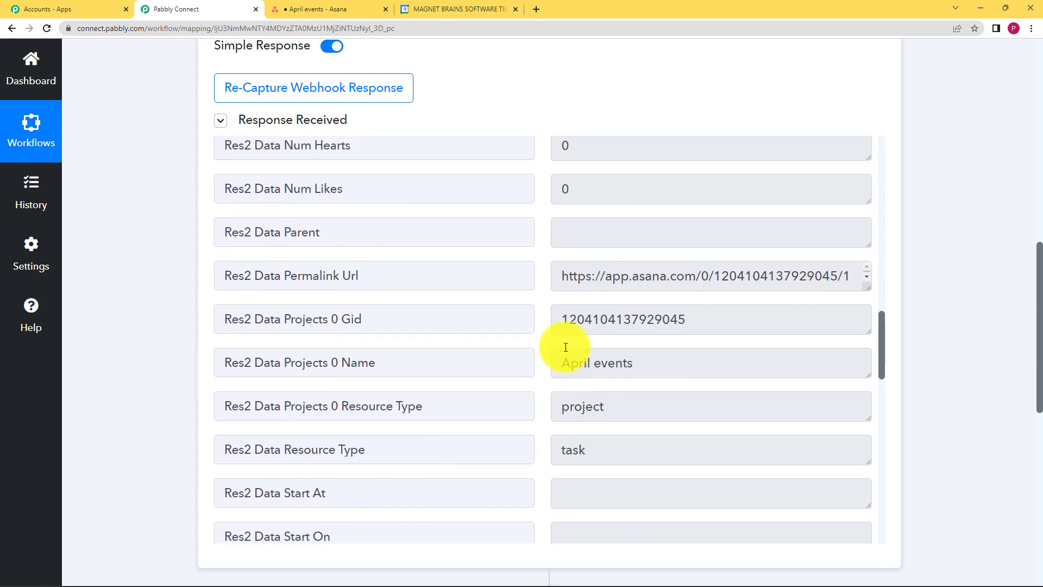
pyautogui.moveTo(635, 363); pyautogui.dragTo(531, 367)
pyautogui.click(530, 372)
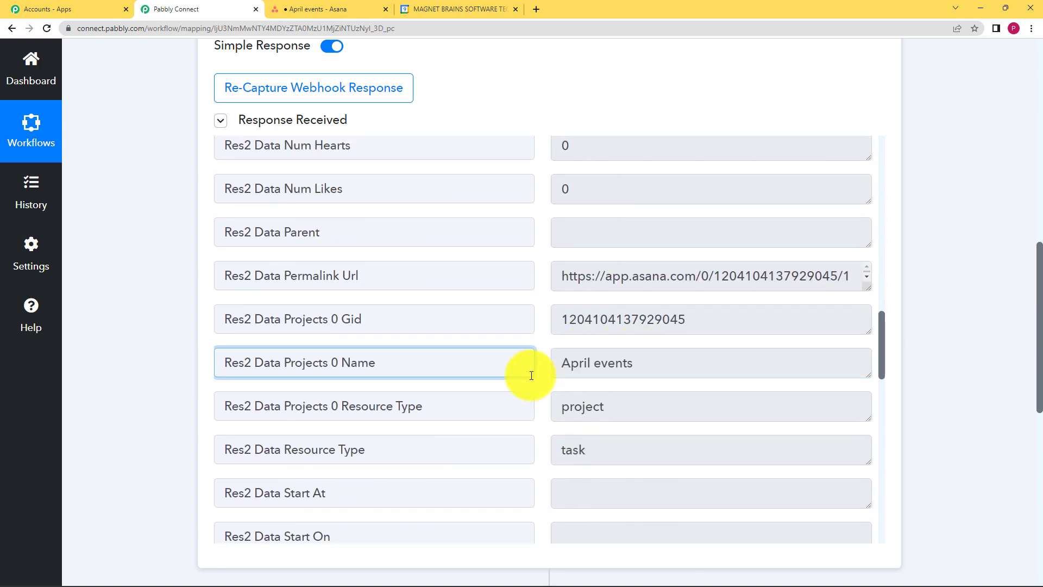
pyautogui.scroll(2, 566, 321)
pyautogui.scroll(20, 565, 321)
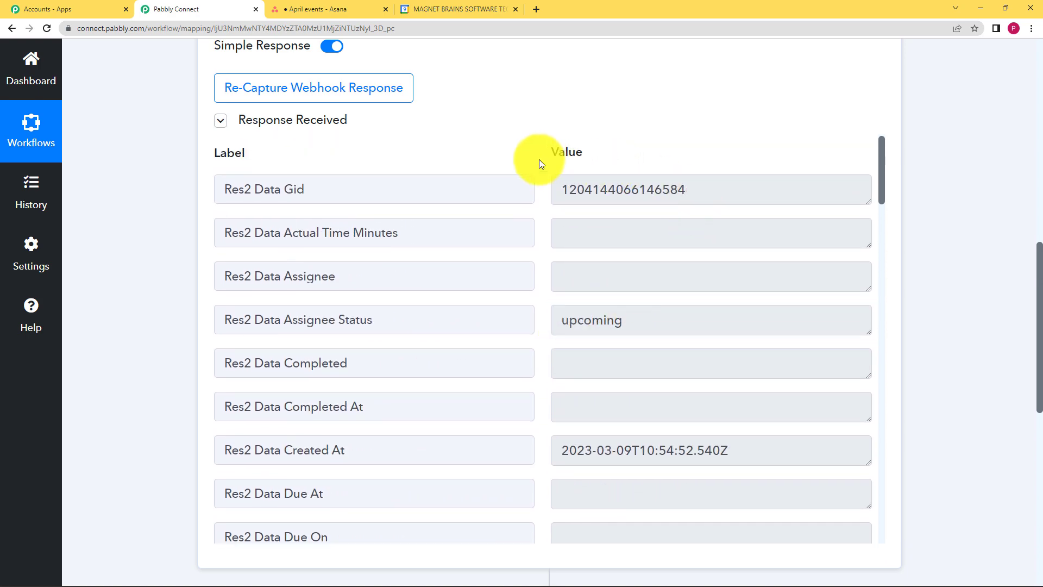
pyautogui.click(219, 122)
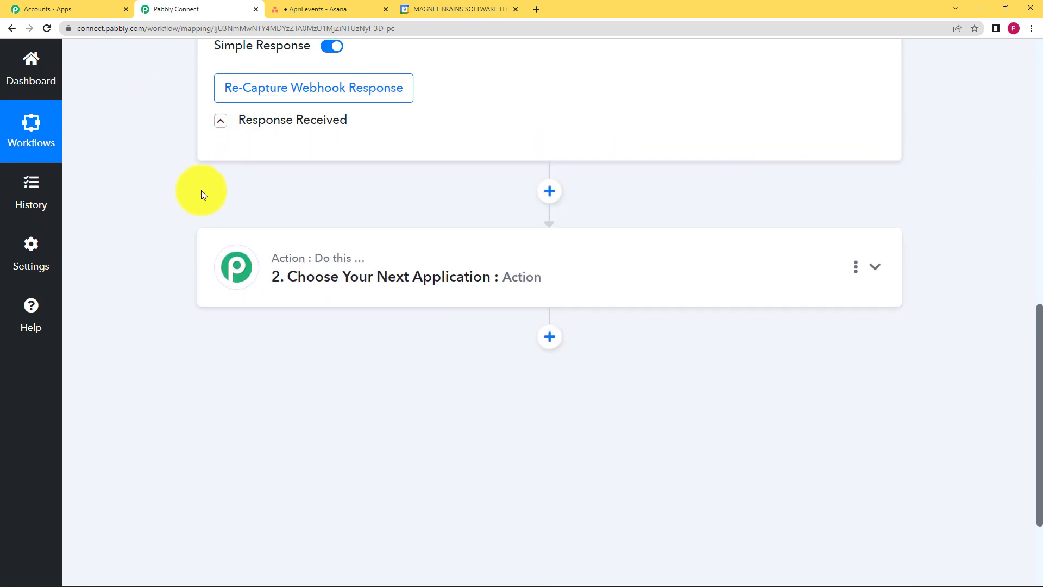
pyautogui.scroll(4, 201, 190)
pyautogui.scroll(6, 201, 190)
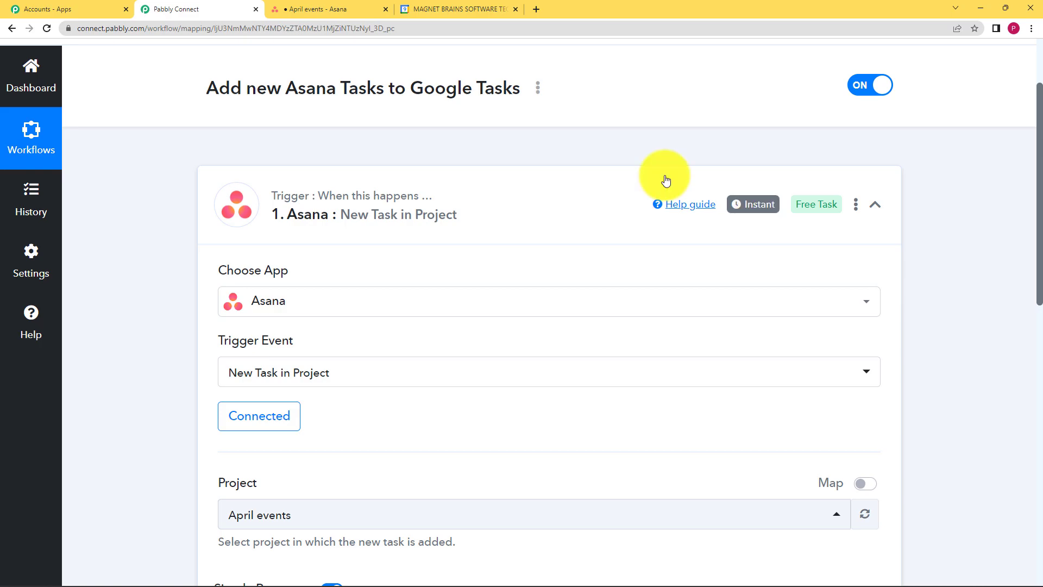
pyautogui.click(361, 6)
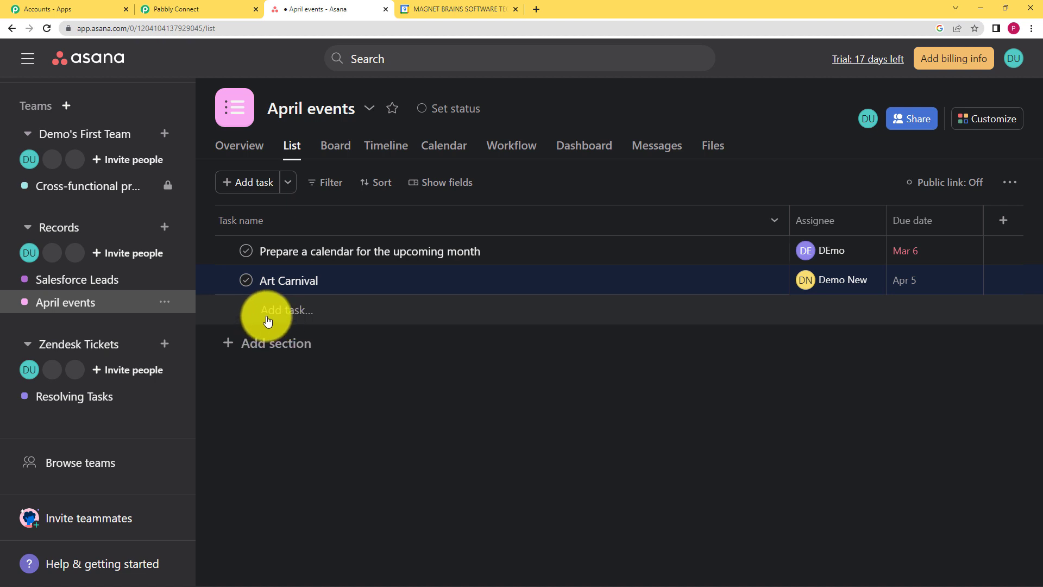
pyautogui.click(207, 9)
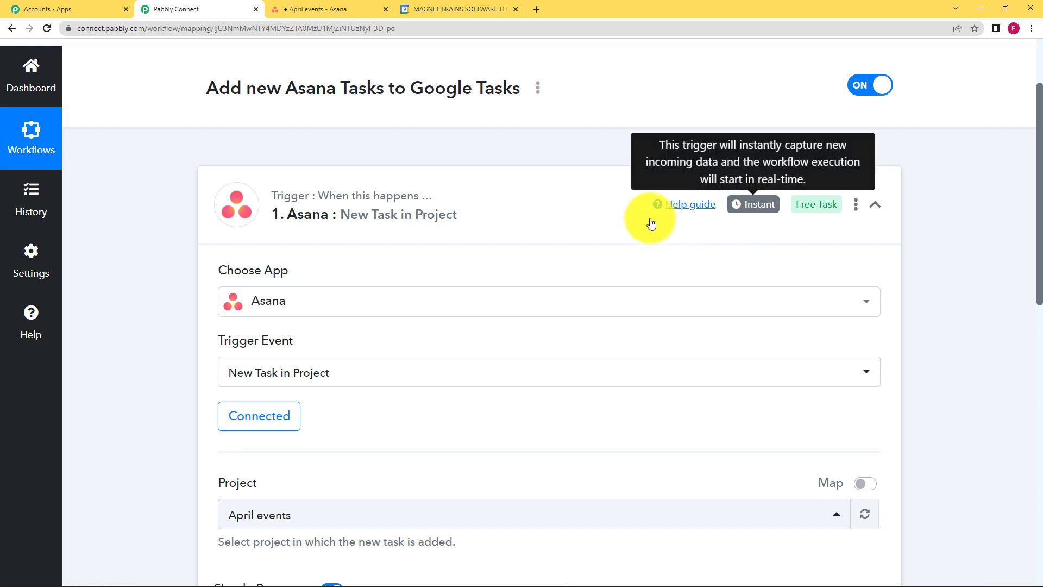
# Open the action step and choose Asana as its application
pyautogui.scroll(-5, 188, 315)
pyautogui.scroll(-2, 190, 319)
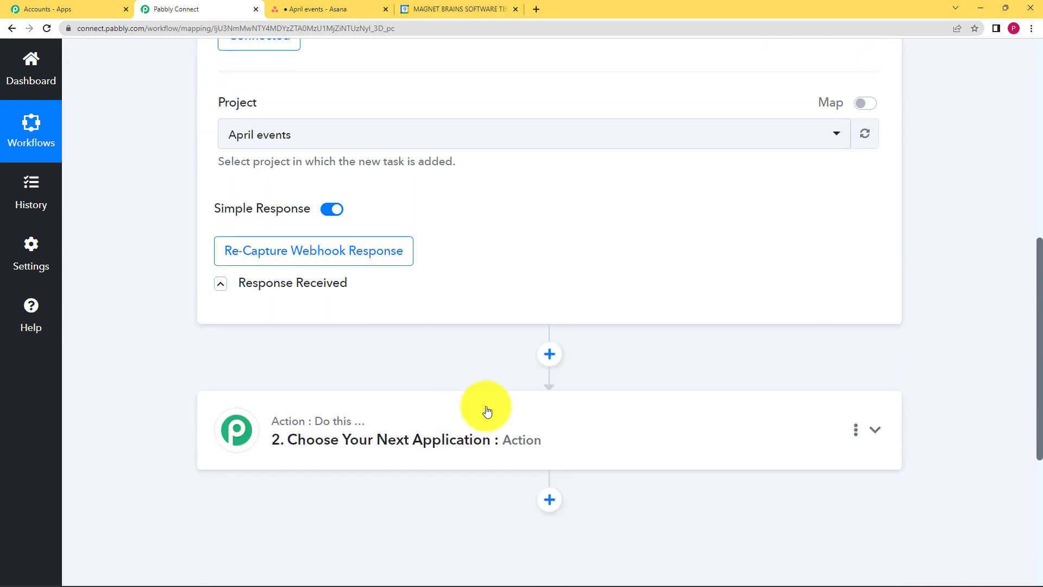
pyautogui.scroll(-2, 245, 331)
pyautogui.click(325, 320)
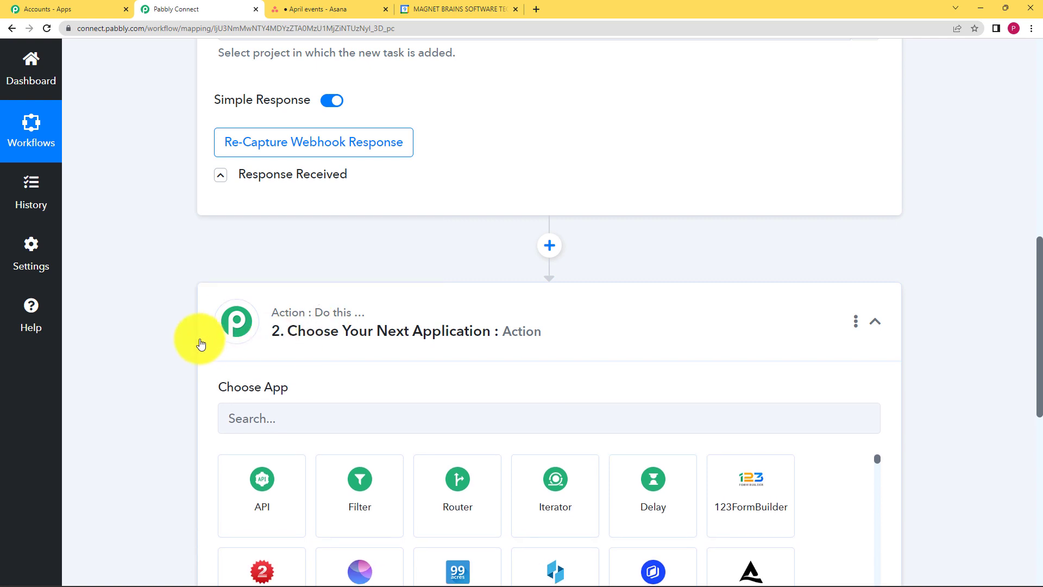
pyautogui.scroll(-2, 245, 320)
pyautogui.click(295, 303)
pyautogui.write('asa')
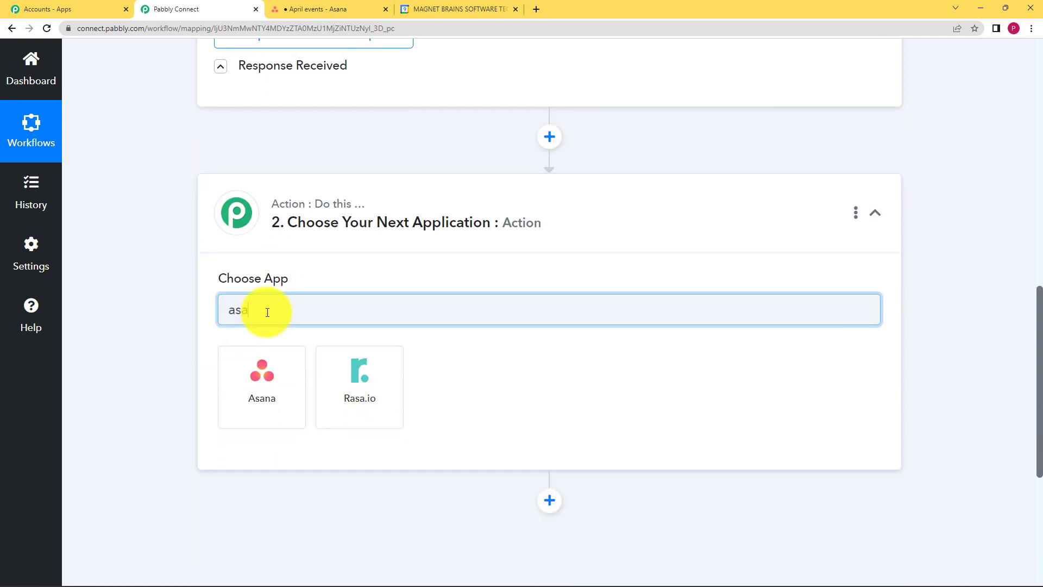
pyautogui.click(291, 381)
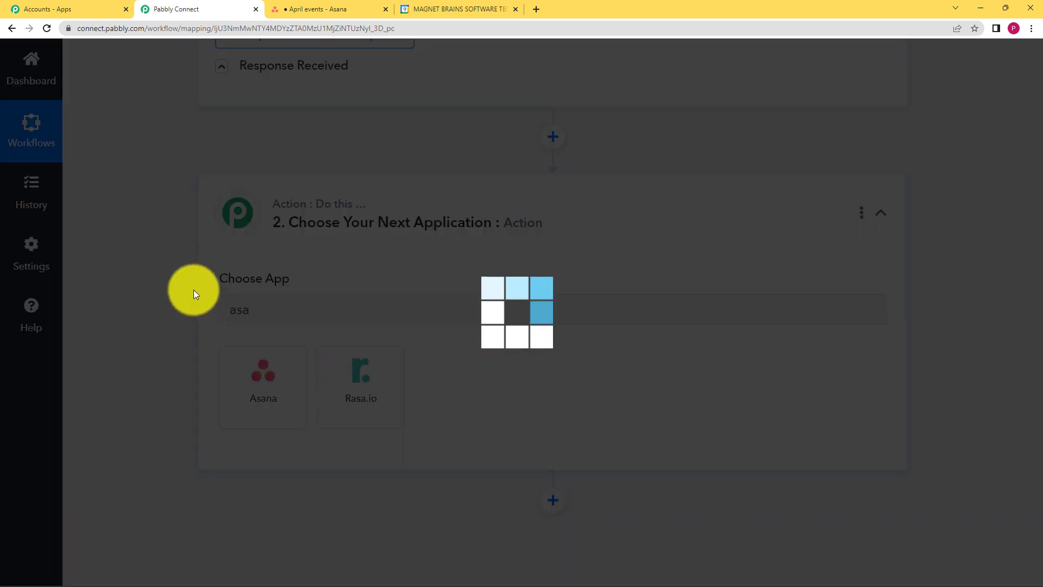
# Set the Asana action event to Get a Task
pyautogui.scroll(-2, 241, 301)
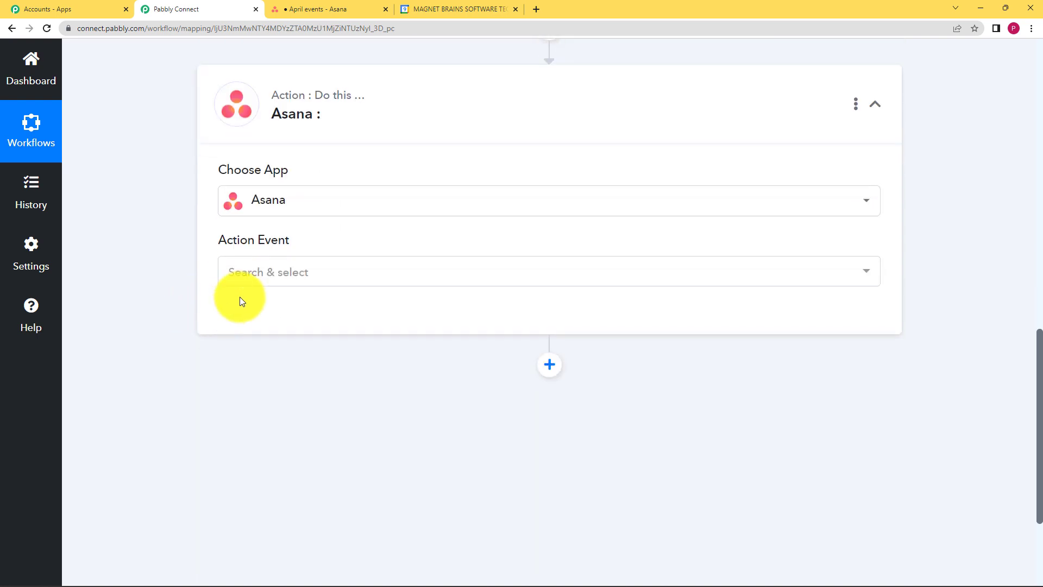
pyautogui.click(267, 276)
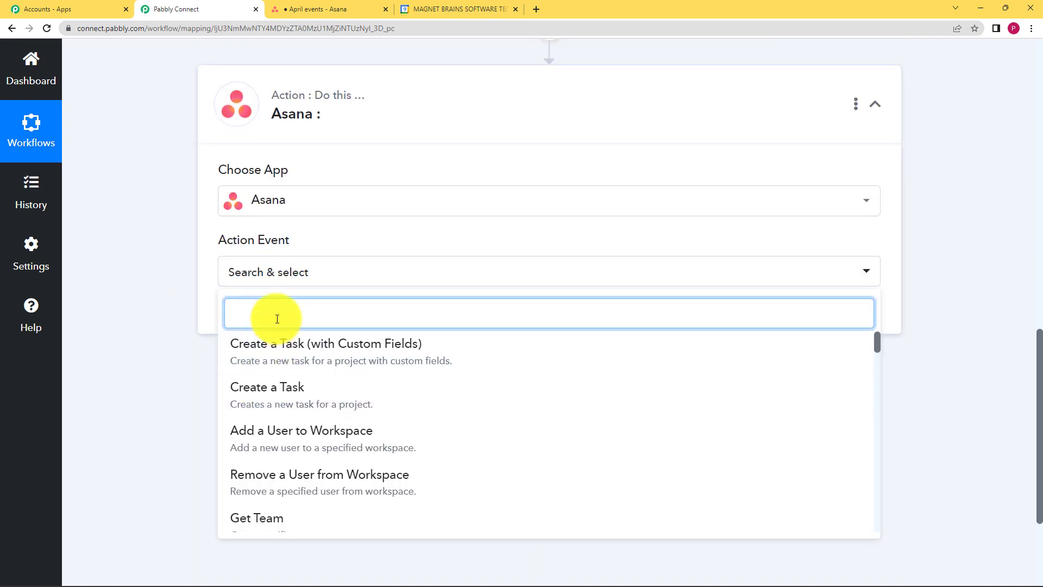
pyautogui.write('get')
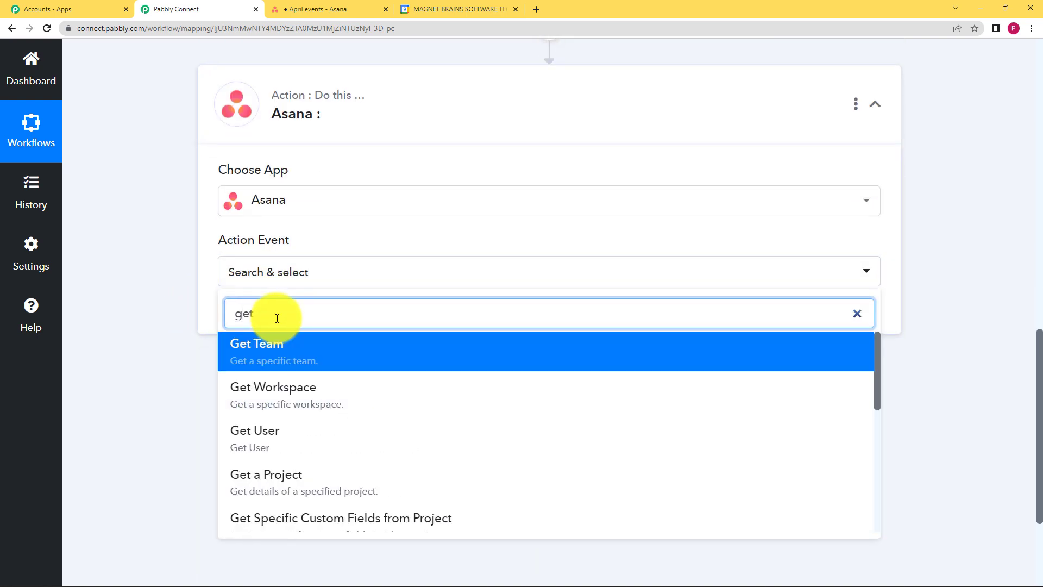
pyautogui.write(' a tas')
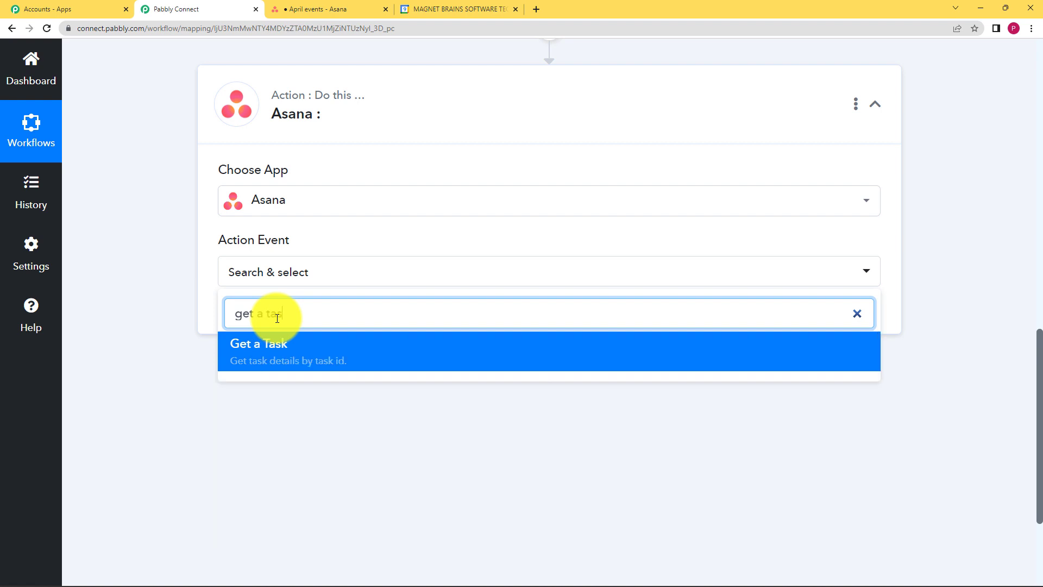
pyautogui.click(284, 343)
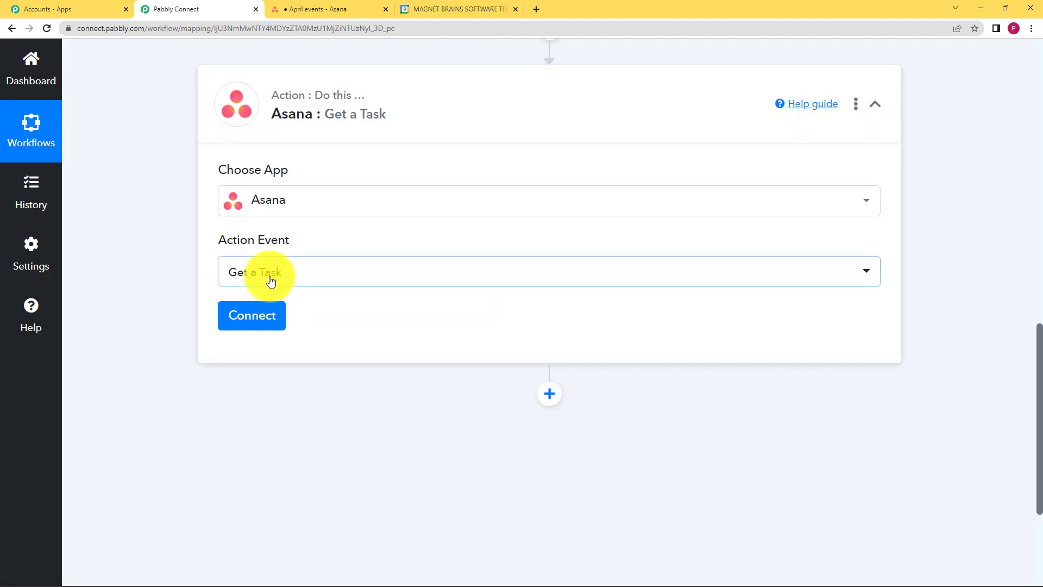
pyautogui.click(271, 281)
pyautogui.write('g')
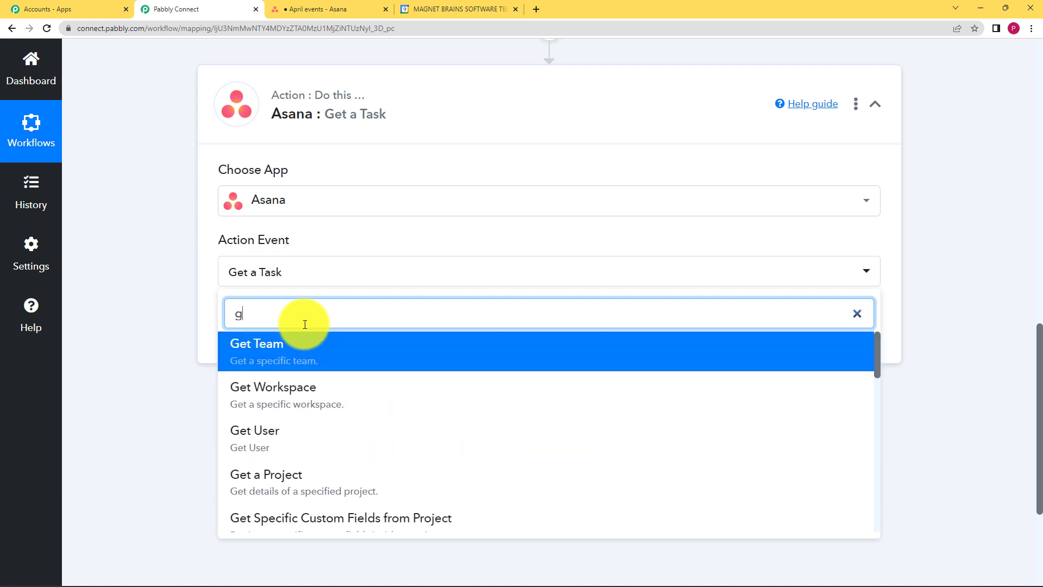
pyautogui.write('et a ta')
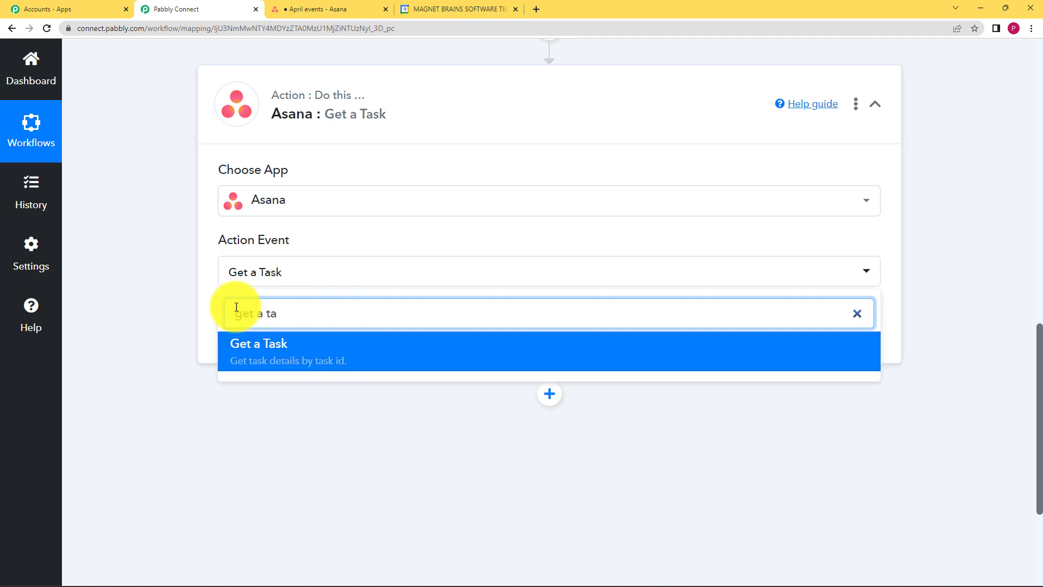
pyautogui.press('Return')
# Review the trigger's received response fields for the new task
pyautogui.scroll(5, 272, 174)
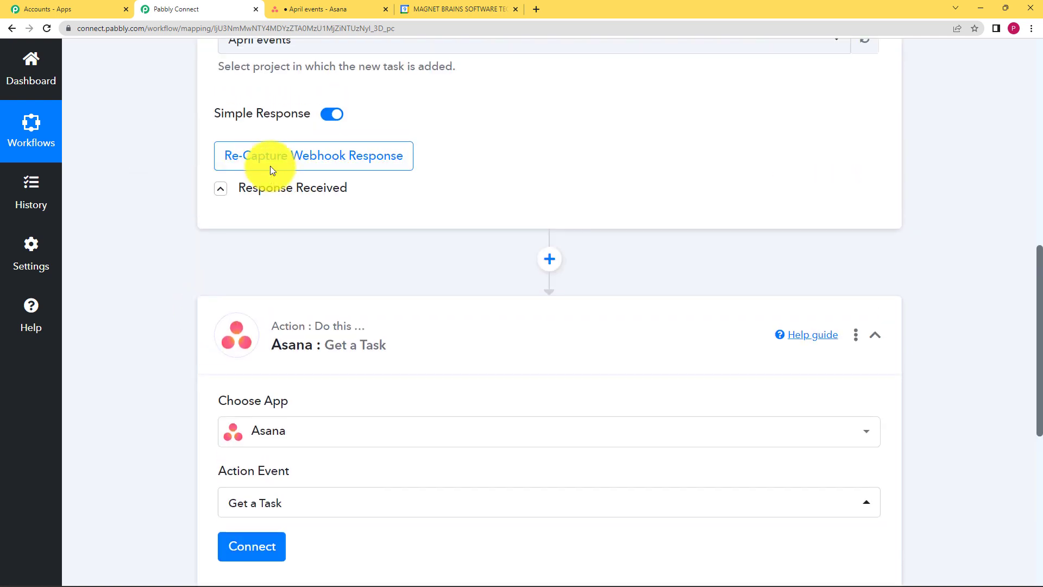
pyautogui.click(221, 339)
pyautogui.moveTo(687, 407); pyautogui.dragTo(552, 422)
pyautogui.click(549, 338)
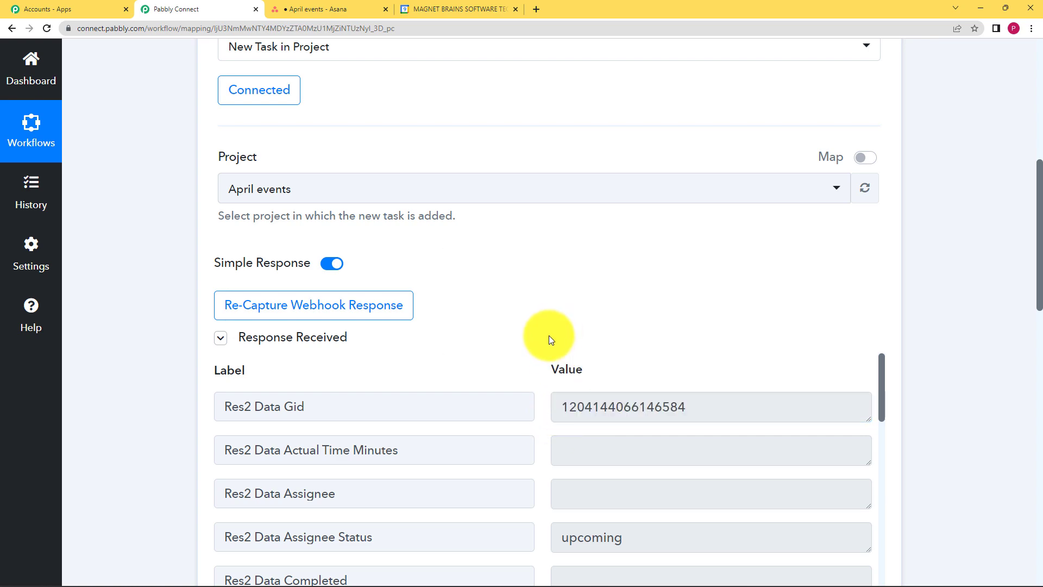
pyautogui.scroll(-7, 190, 373)
pyautogui.scroll(4, 200, 353)
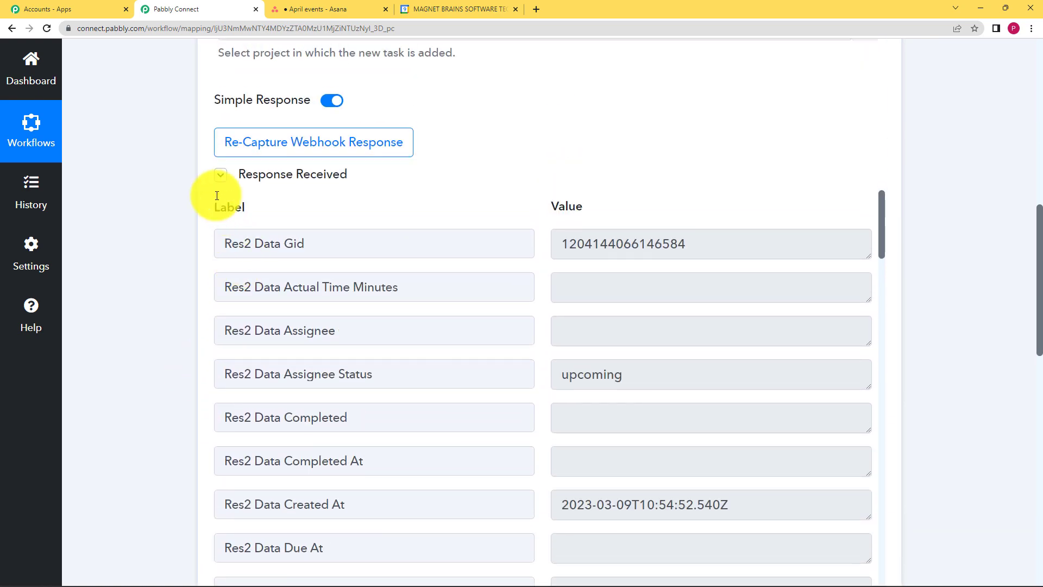
pyautogui.click(221, 175)
# Connect the action using the existing Asana connection
pyautogui.scroll(-3, 282, 371)
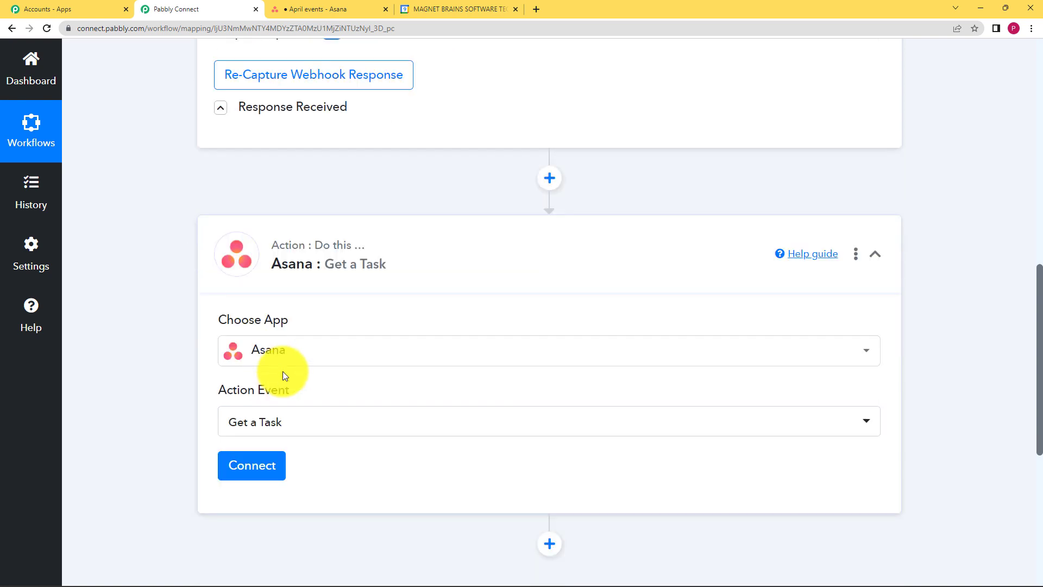
pyautogui.click(268, 375)
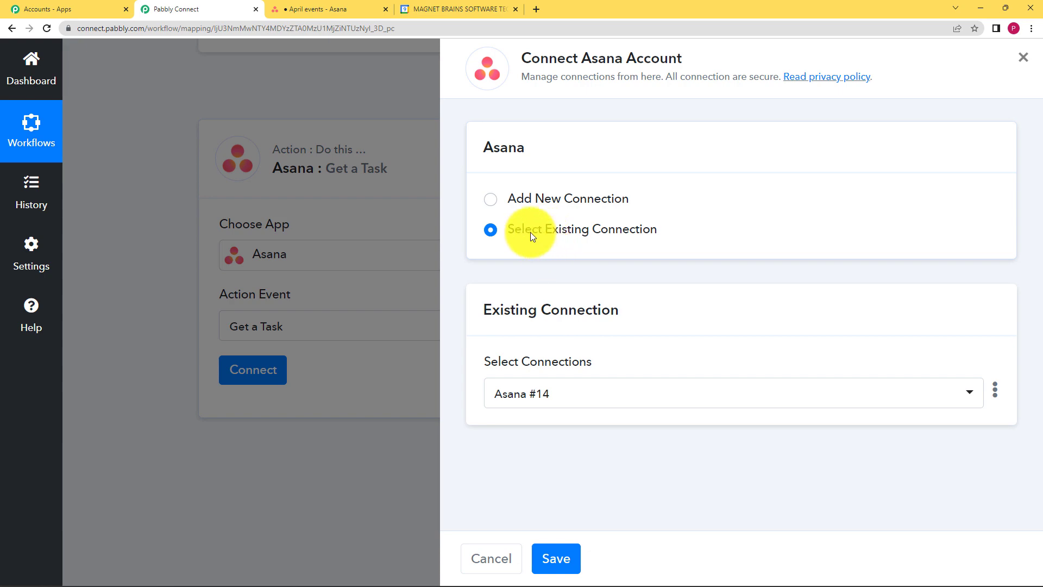
pyautogui.click(559, 559)
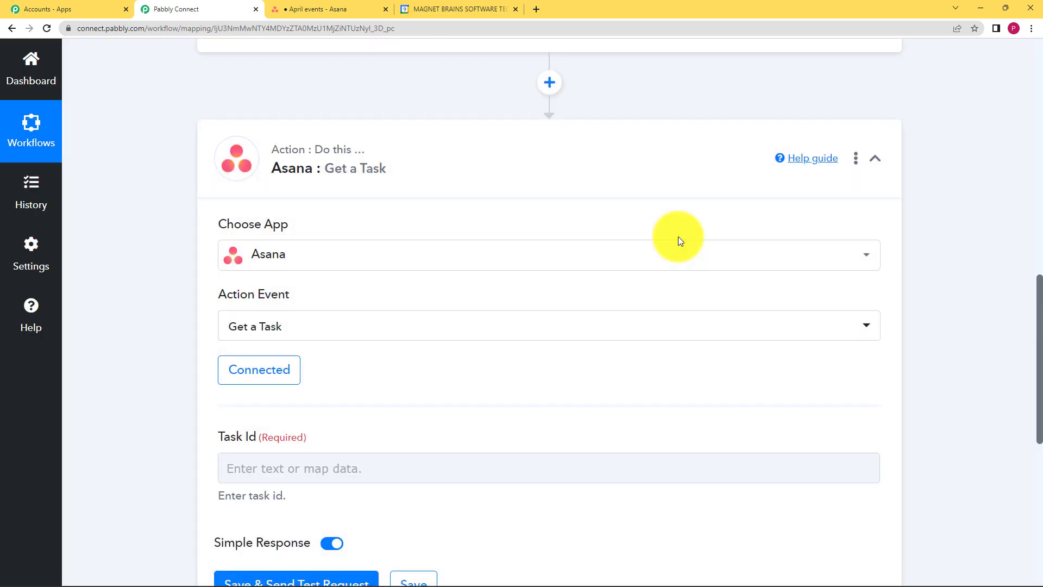
# Map the Task Id field to the trigger's Res2 Data Gid value and send a test request
pyautogui.scroll(-2, 172, 347)
pyautogui.click(310, 353)
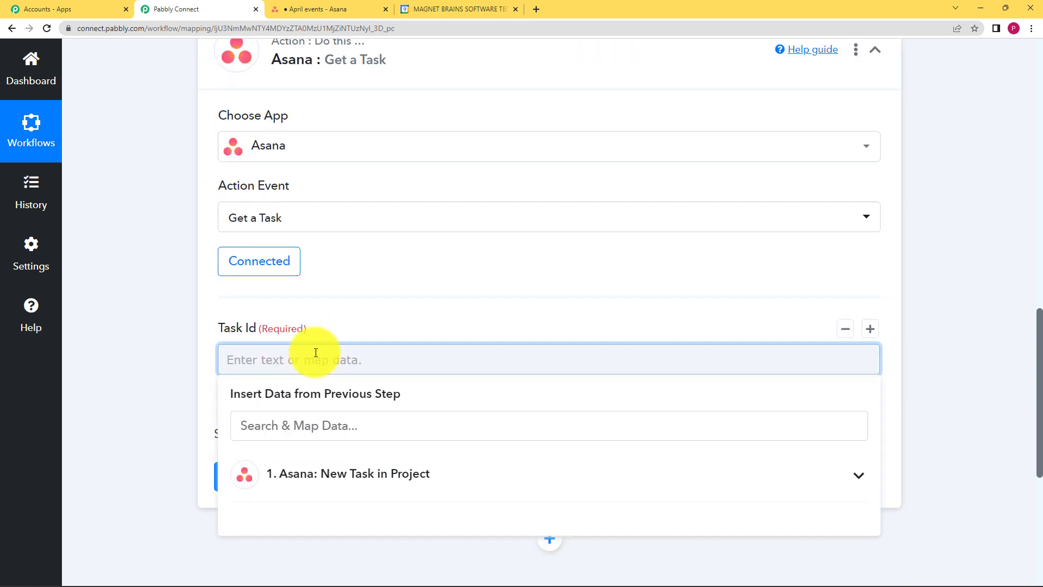
pyautogui.click(210, 368)
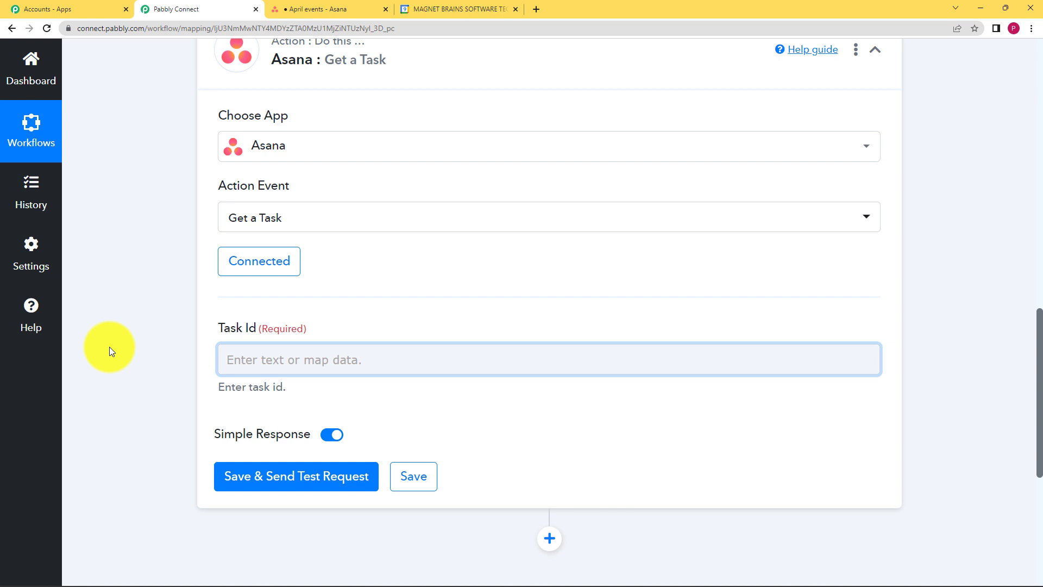
pyautogui.scroll(1, 109, 346)
pyautogui.scroll(-3, 110, 347)
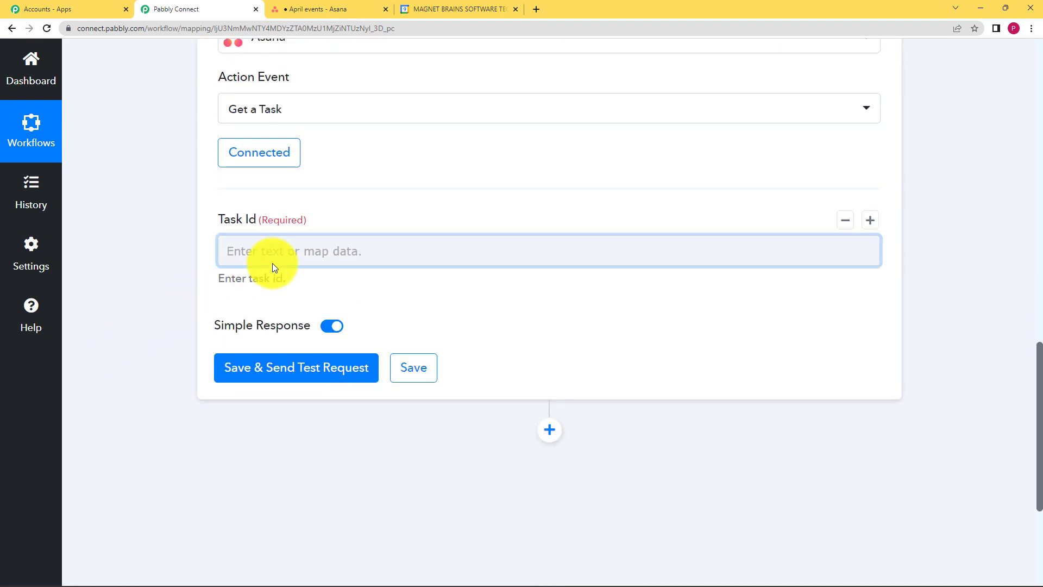
pyautogui.click(246, 250)
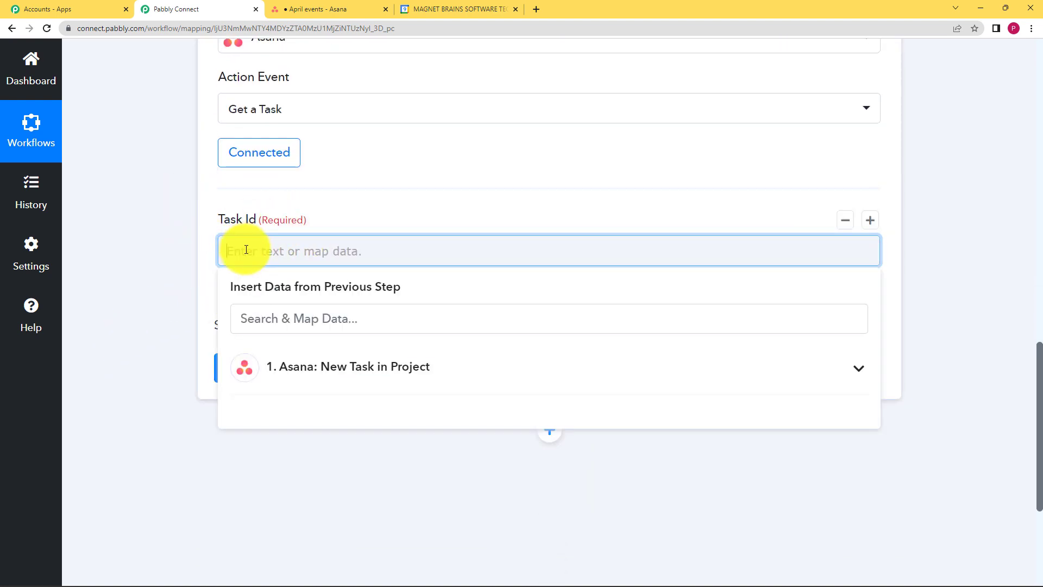
pyautogui.scroll(-1, 243, 233)
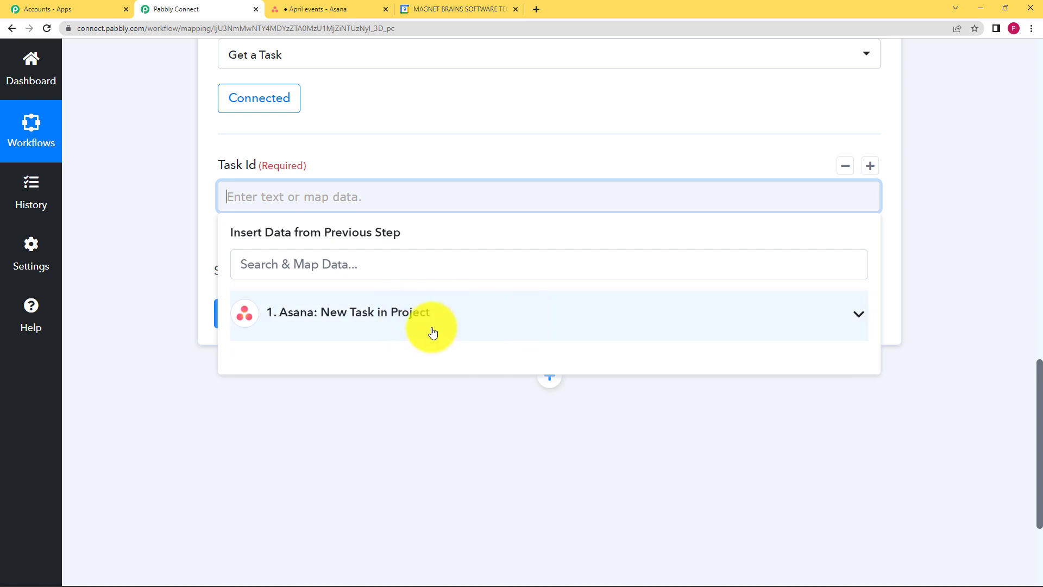
pyautogui.scroll(-1, 175, 331)
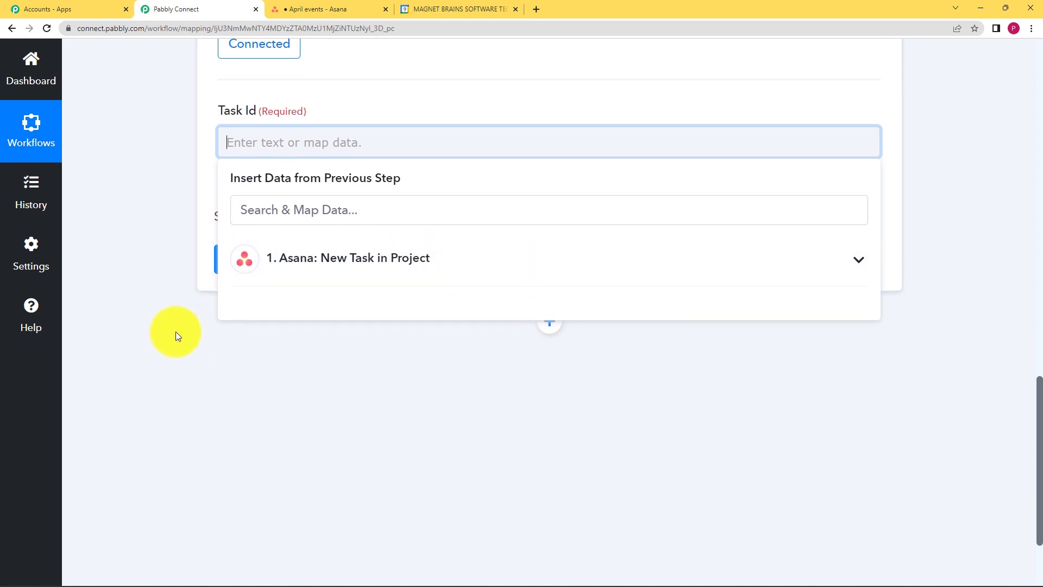
pyautogui.click(314, 266)
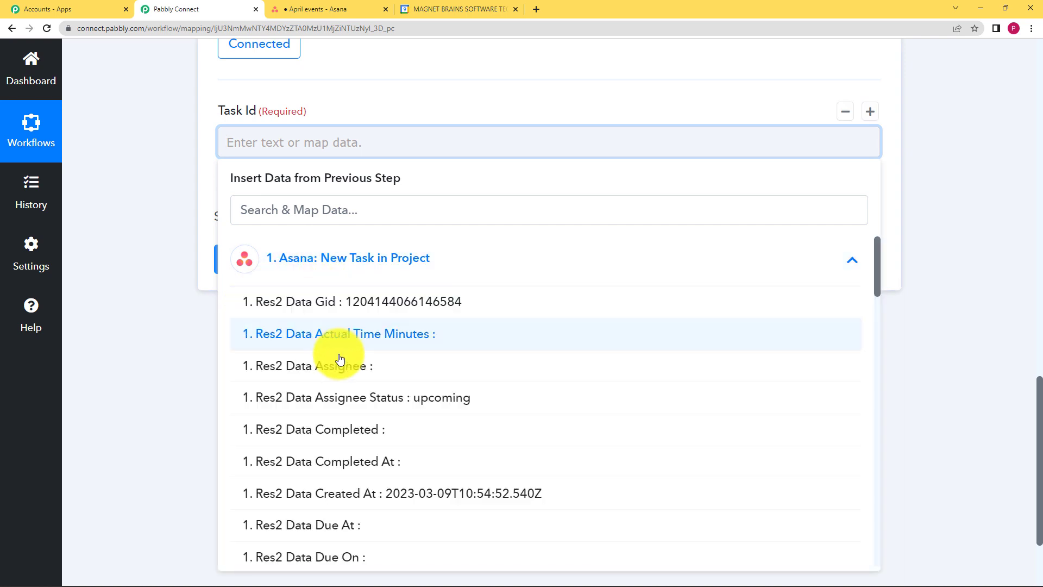
pyautogui.click(354, 314)
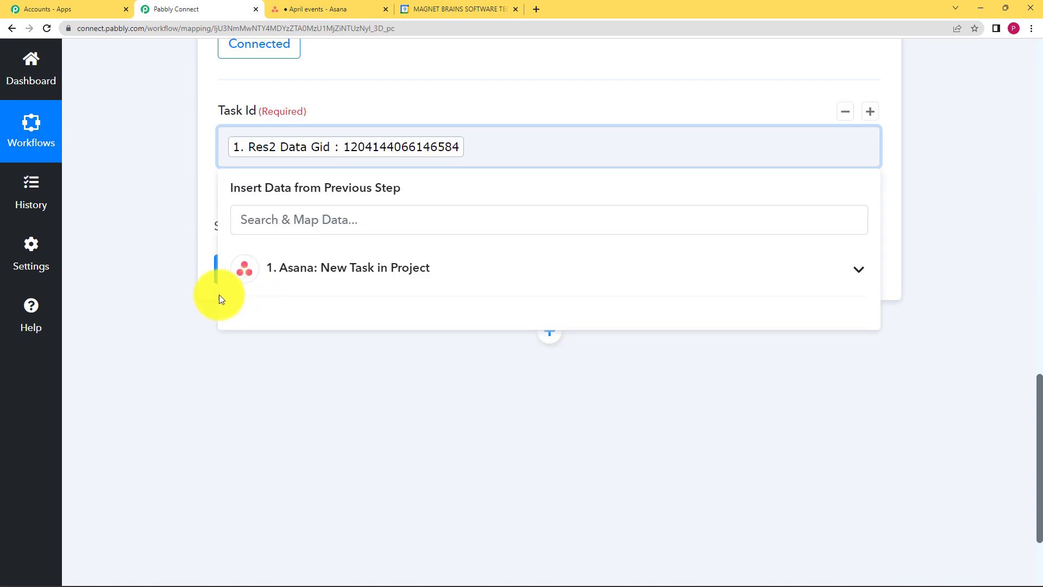
pyautogui.click(168, 286)
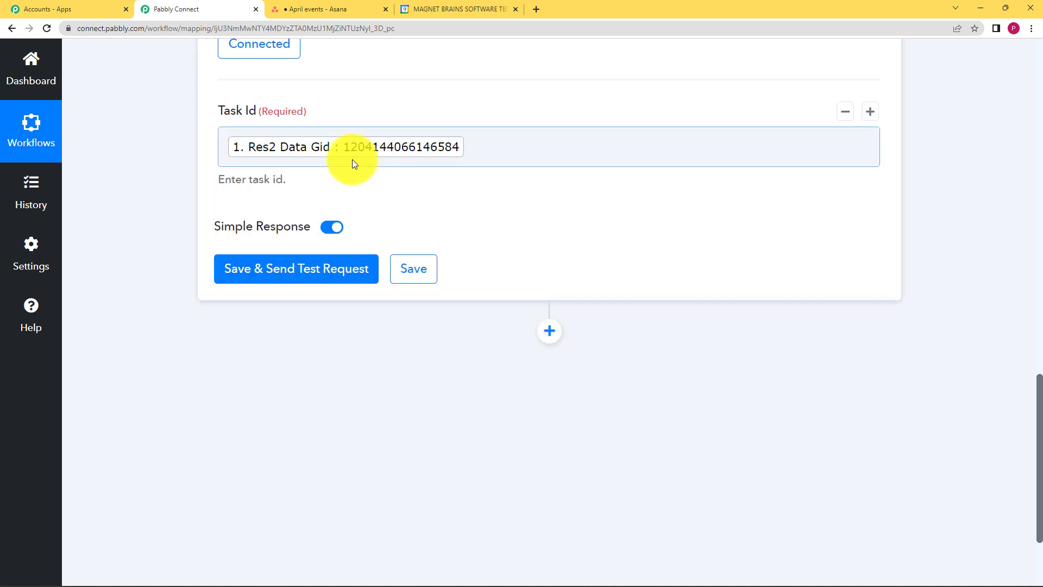
pyautogui.click(340, 269)
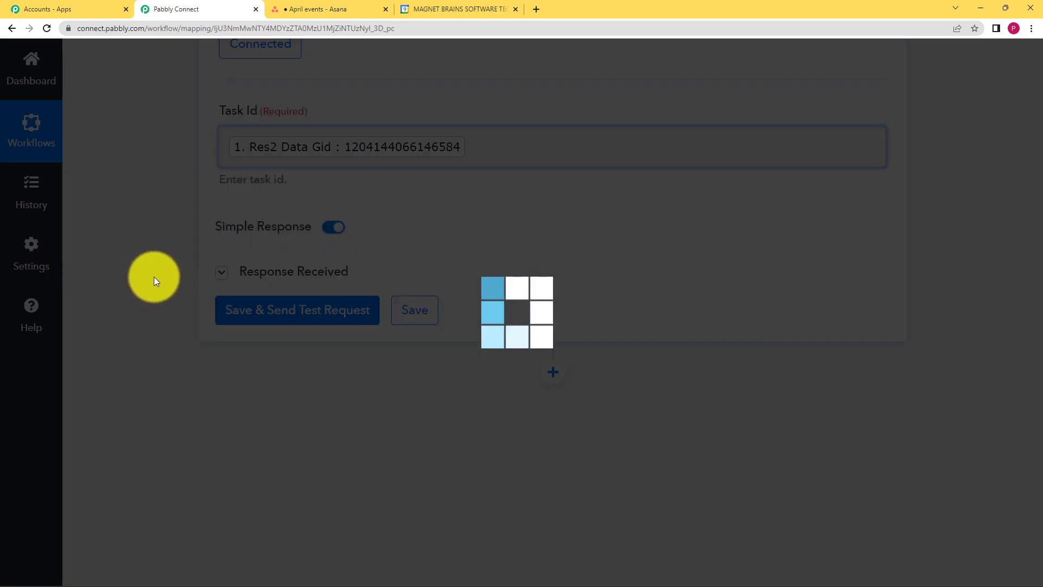
# Examine the test response fields returned for the task
pyautogui.scroll(-3, 118, 295)
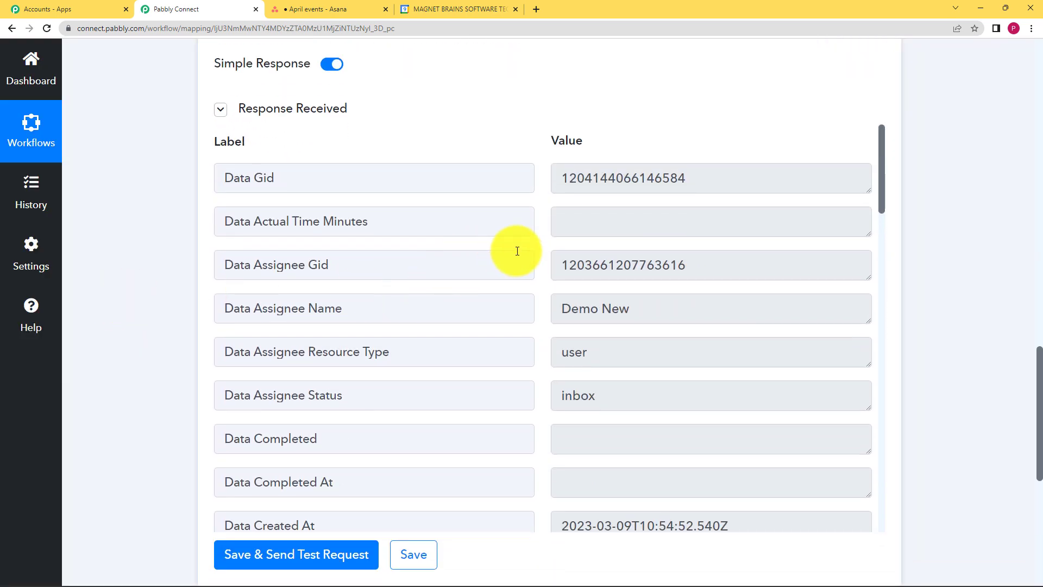
pyautogui.scroll(-1, 524, 272)
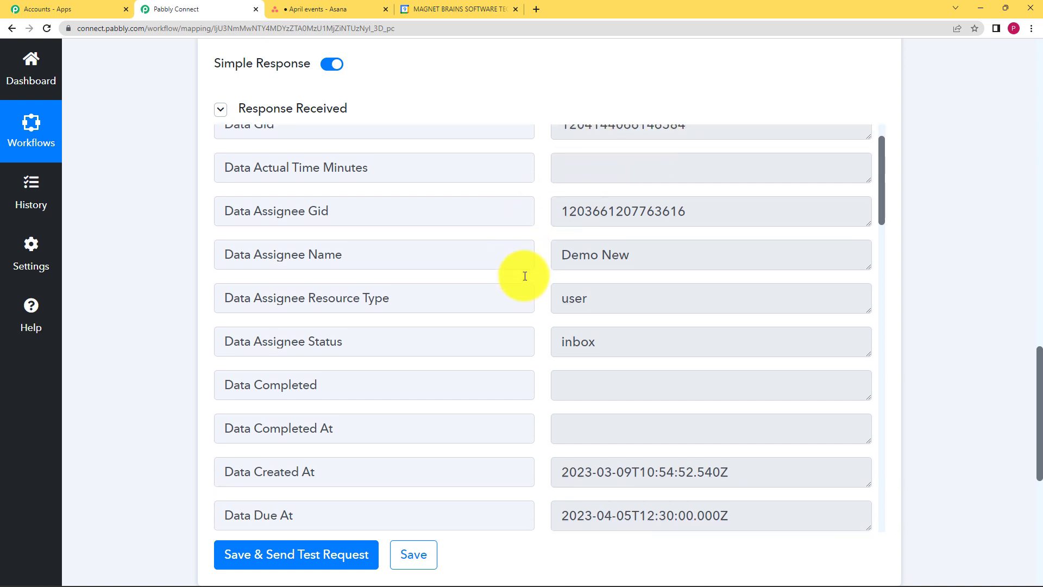
pyautogui.moveTo(675, 250); pyautogui.dragTo(490, 267)
pyautogui.click(571, 274)
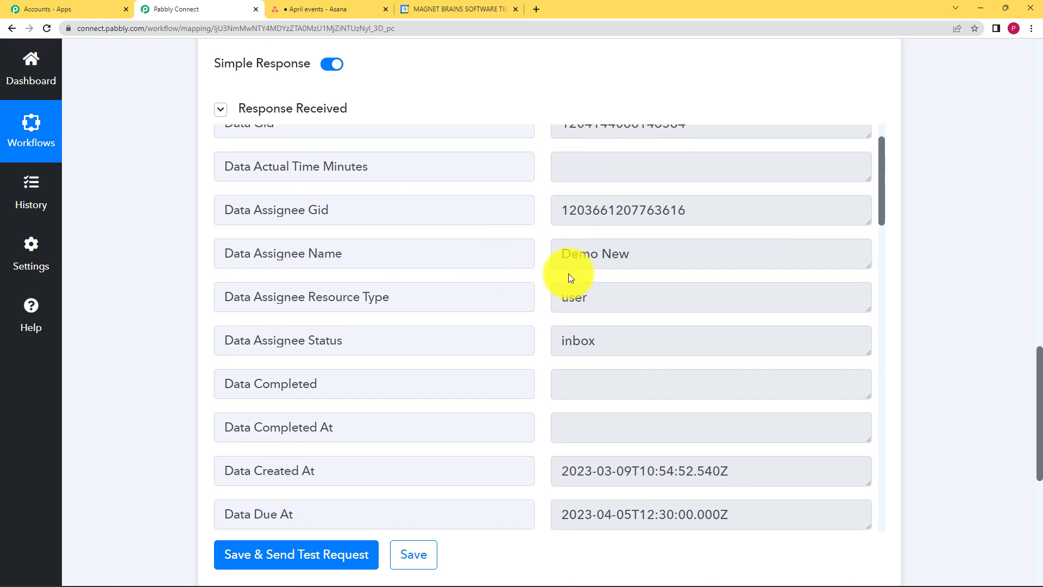
pyautogui.scroll(-4, 568, 272)
pyautogui.moveTo(740, 299); pyautogui.dragTo(541, 313)
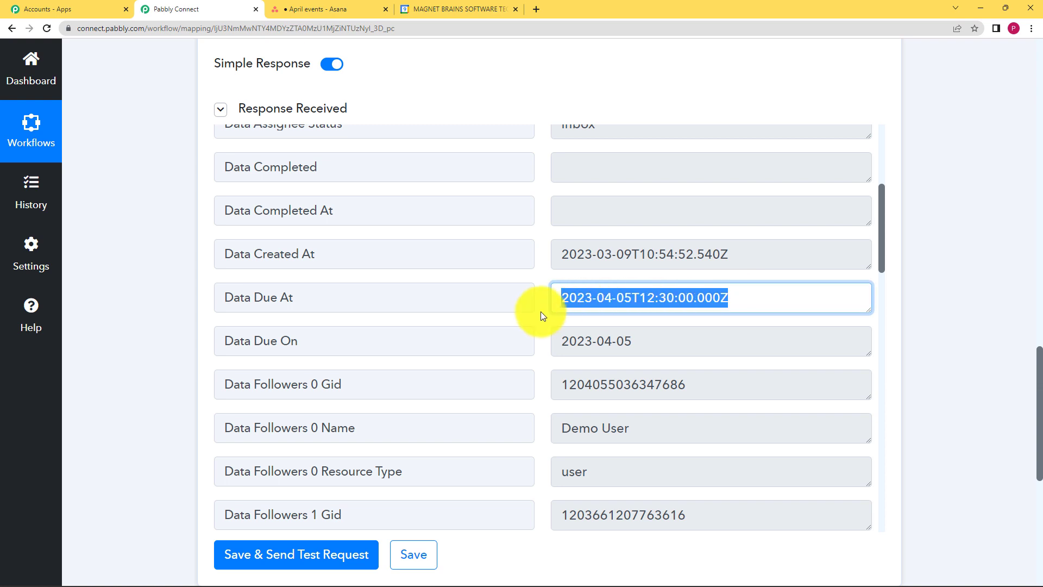
pyautogui.click(542, 312)
pyautogui.scroll(-5, 544, 310)
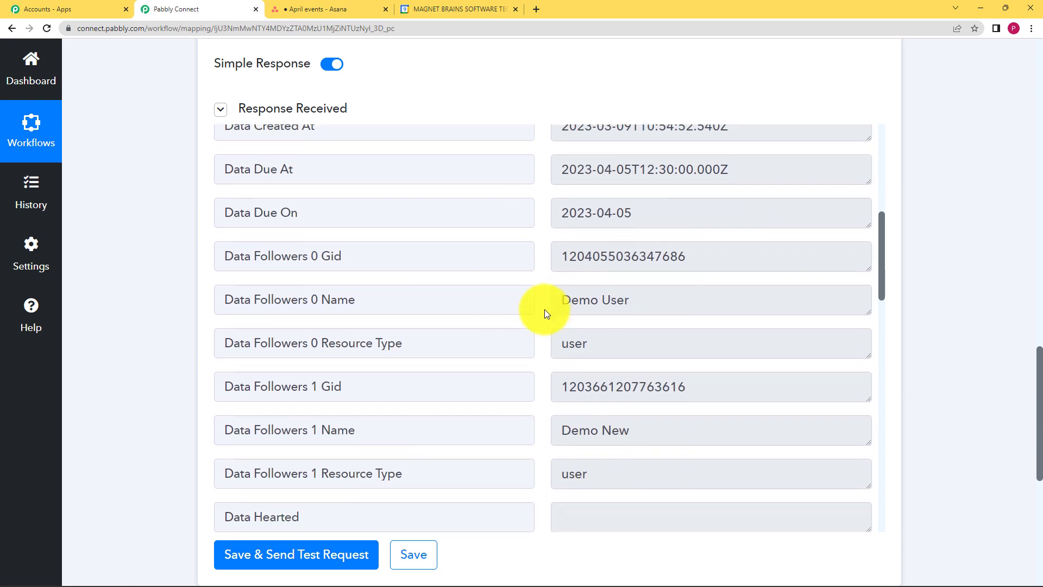
pyautogui.scroll(-10, 545, 307)
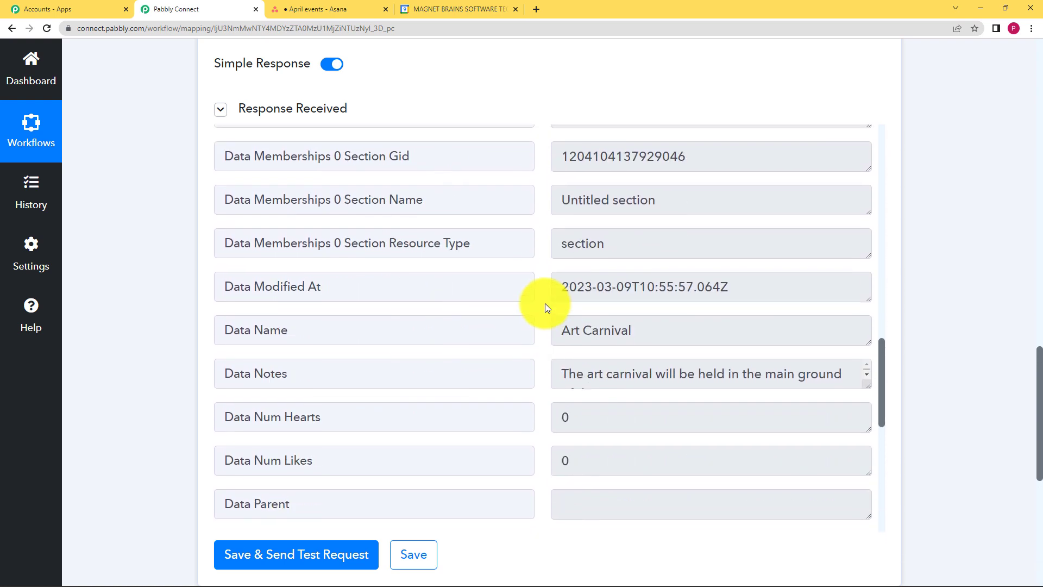
pyautogui.moveTo(633, 221); pyautogui.dragTo(554, 236)
pyautogui.click(551, 260)
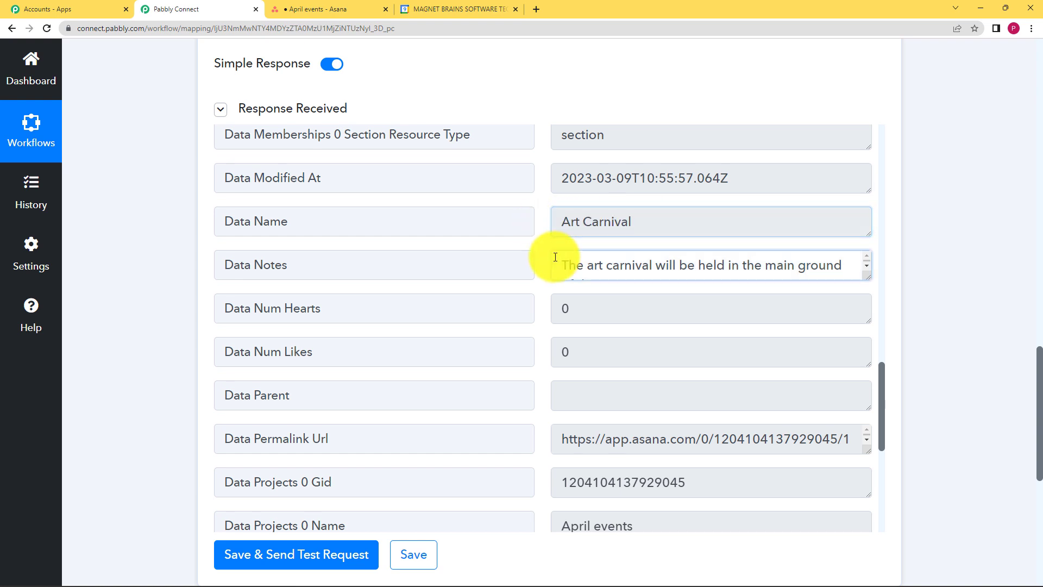
pyautogui.moveTo(868, 278); pyautogui.dragTo(866, 301)
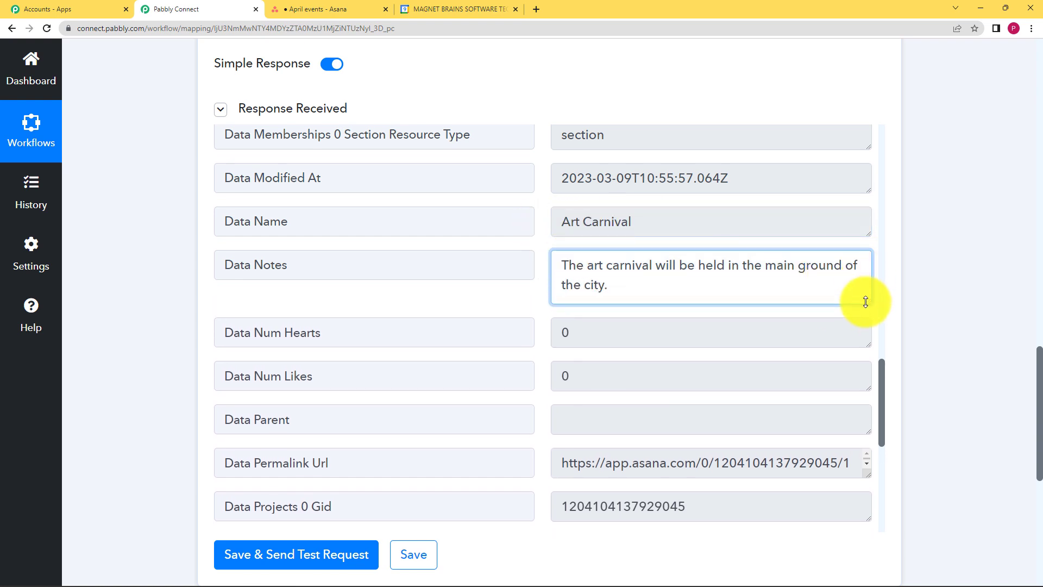
pyautogui.scroll(-7, 586, 304)
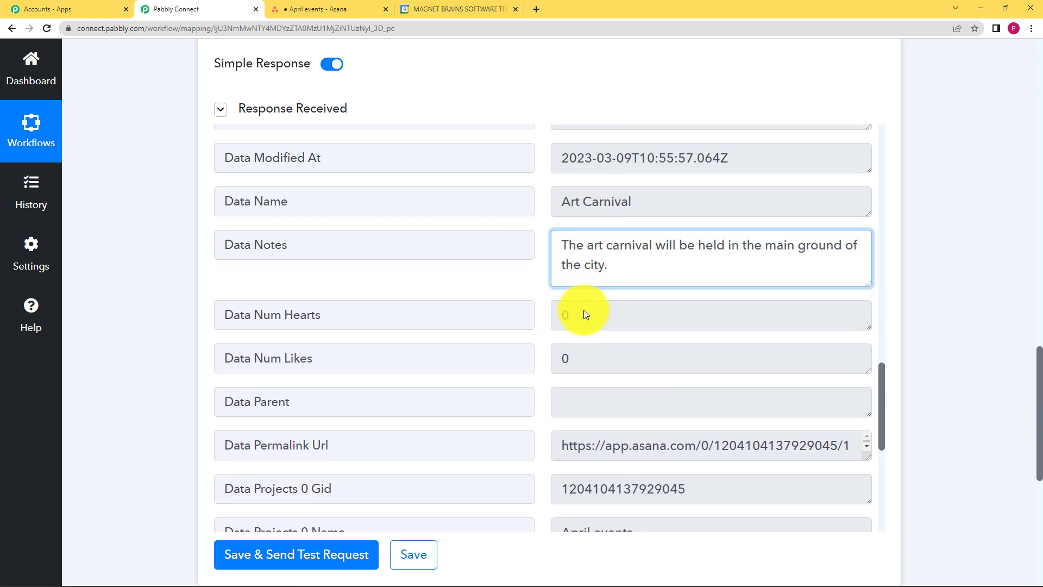
pyautogui.scroll(-1, 581, 301)
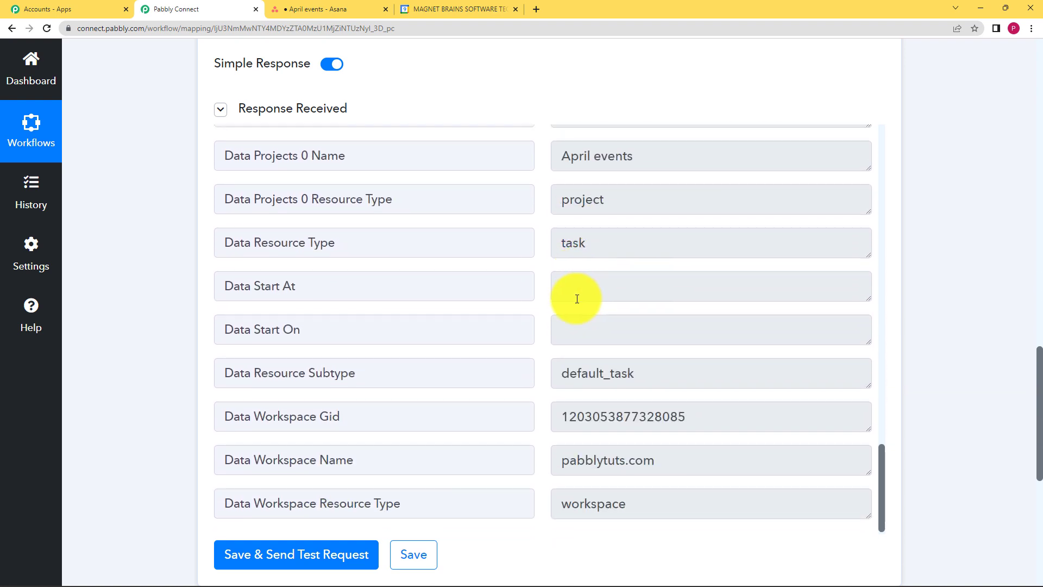
# Save the Get a Task action step
pyautogui.scroll(-3, 206, 314)
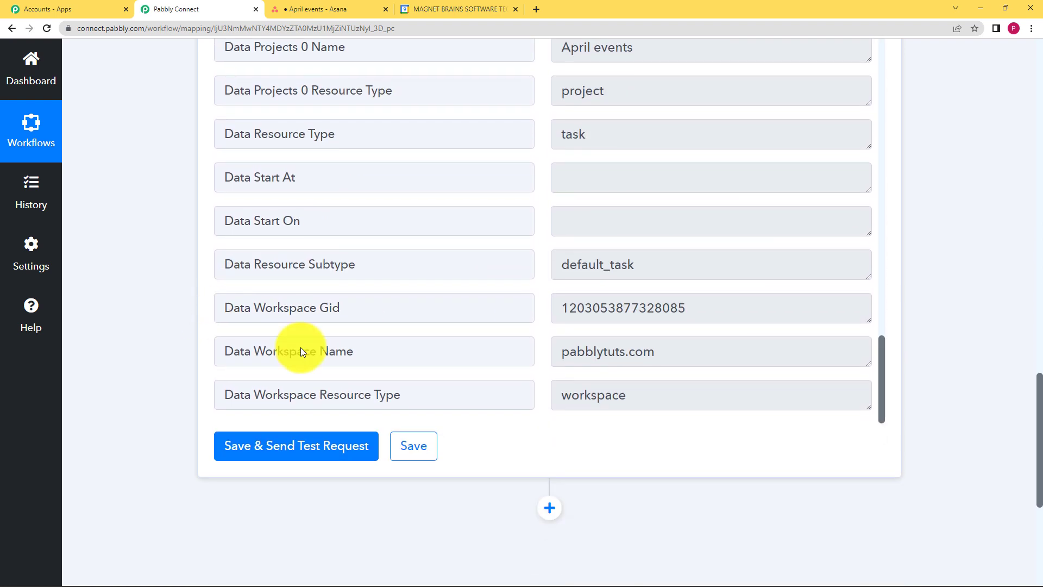
pyautogui.click(430, 441)
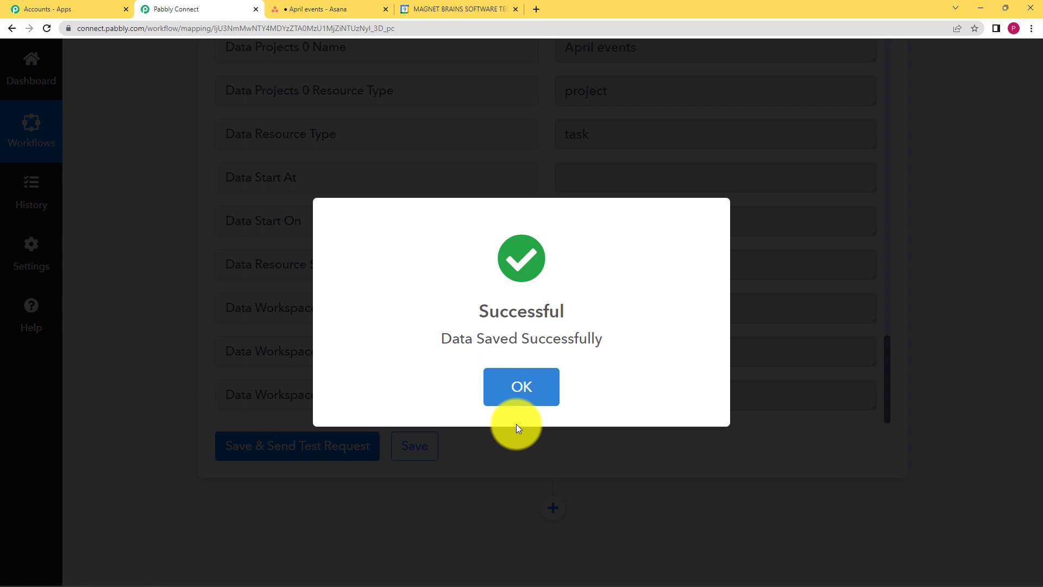
pyautogui.click(521, 402)
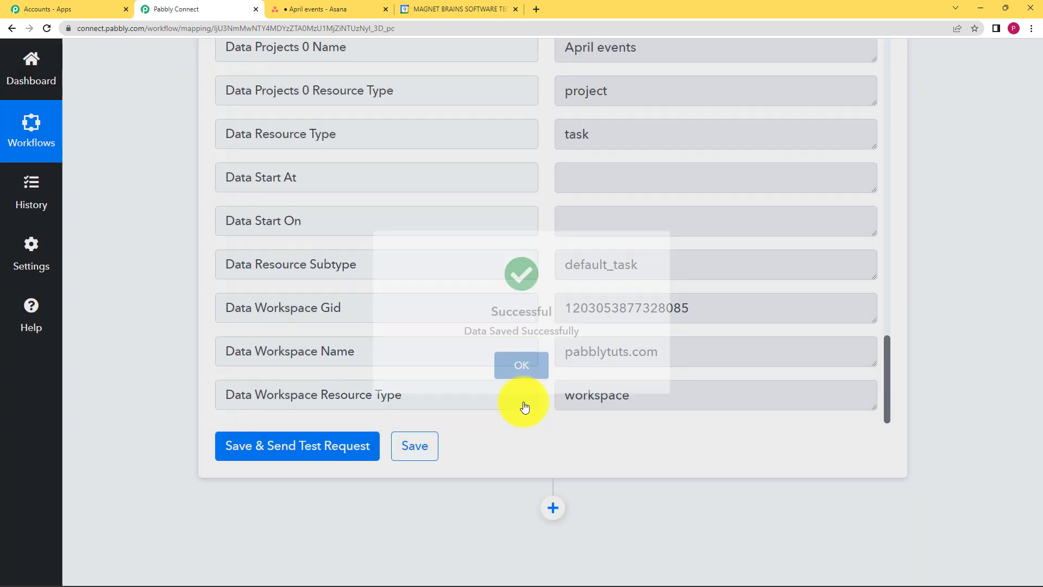
# Collapse the trigger and the Get a Task action panels
pyautogui.scroll(10, 147, 220)
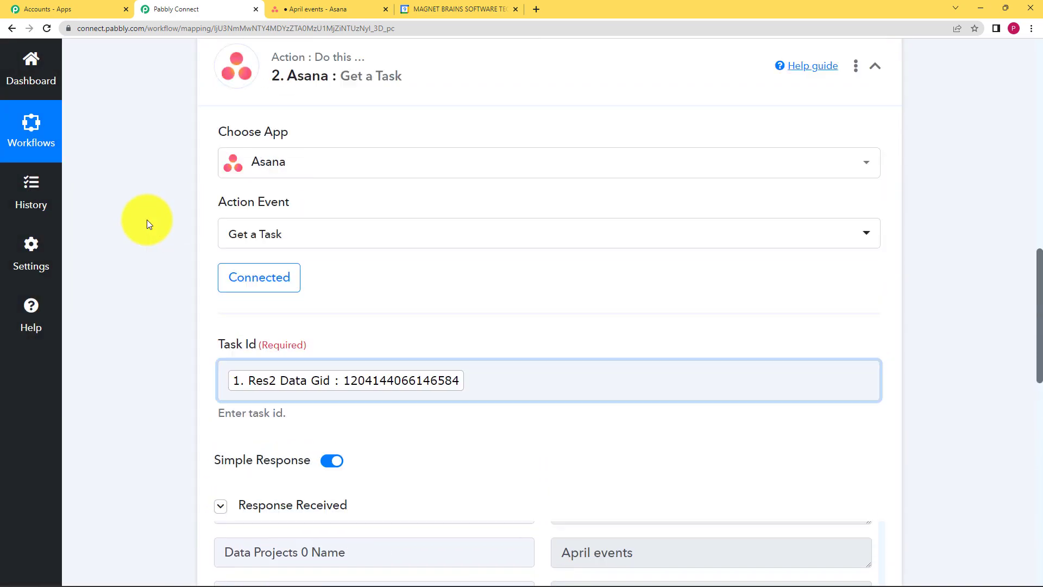
pyautogui.click(465, 167)
pyautogui.scroll(10, 467, 169)
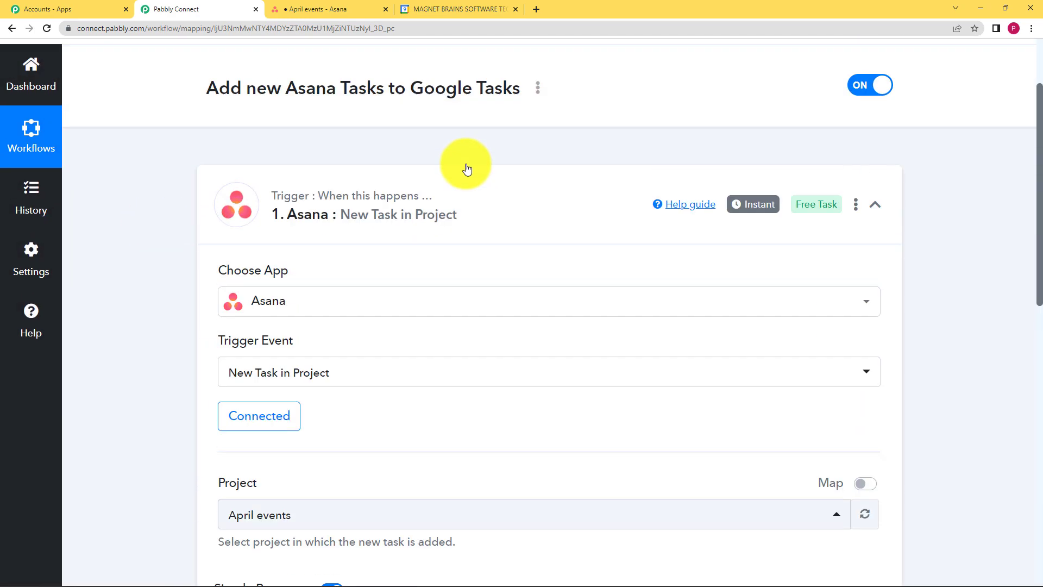
pyautogui.click(483, 186)
pyautogui.scroll(-3, 321, 220)
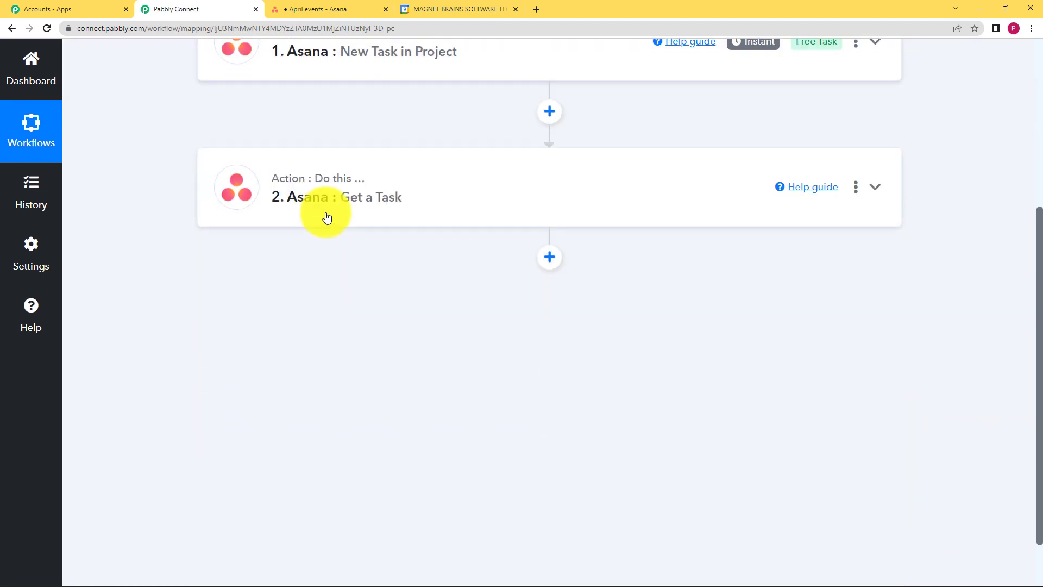
# Add a new action step using the Google Tasks app with the Create Task event
pyautogui.click(549, 258)
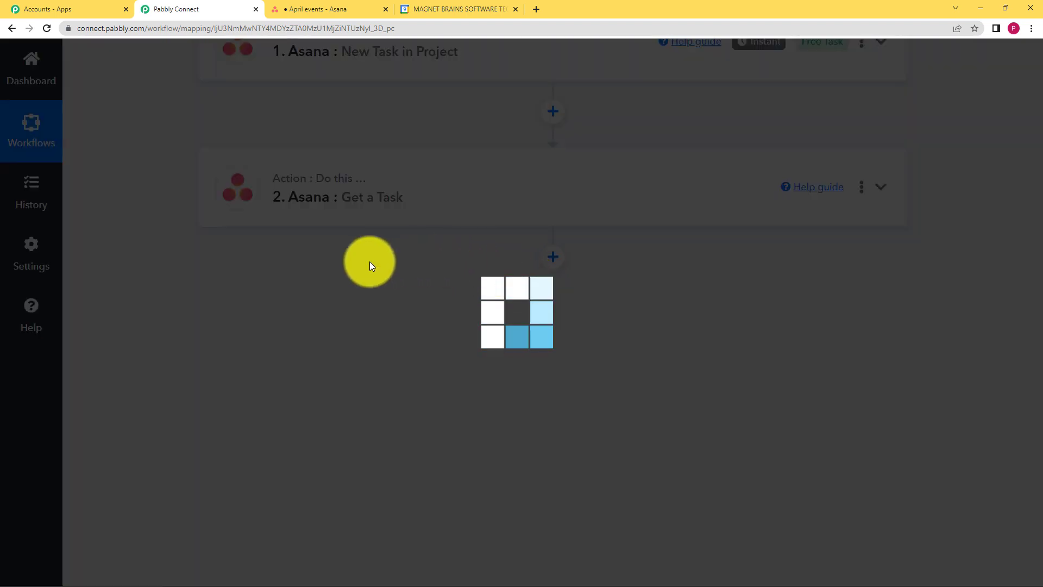
pyautogui.write('goog')
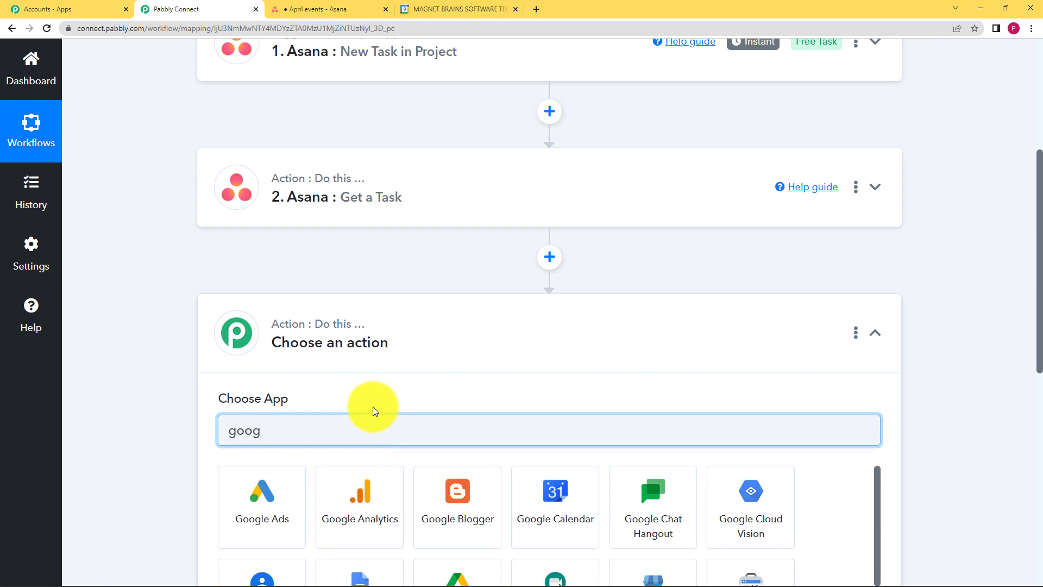
pyautogui.scroll(-4, 380, 405)
pyautogui.write('le tas')
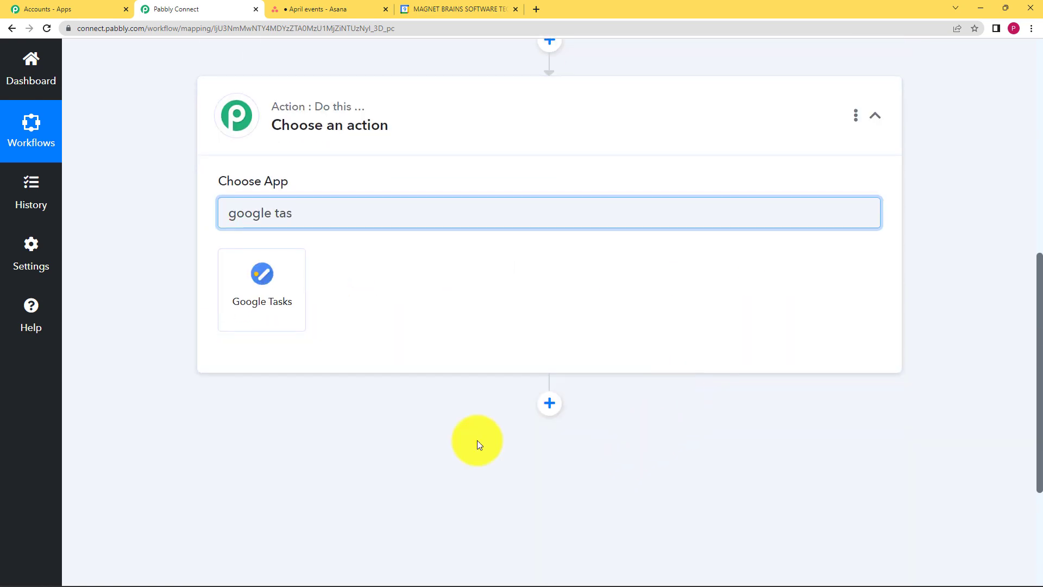
pyautogui.click(296, 288)
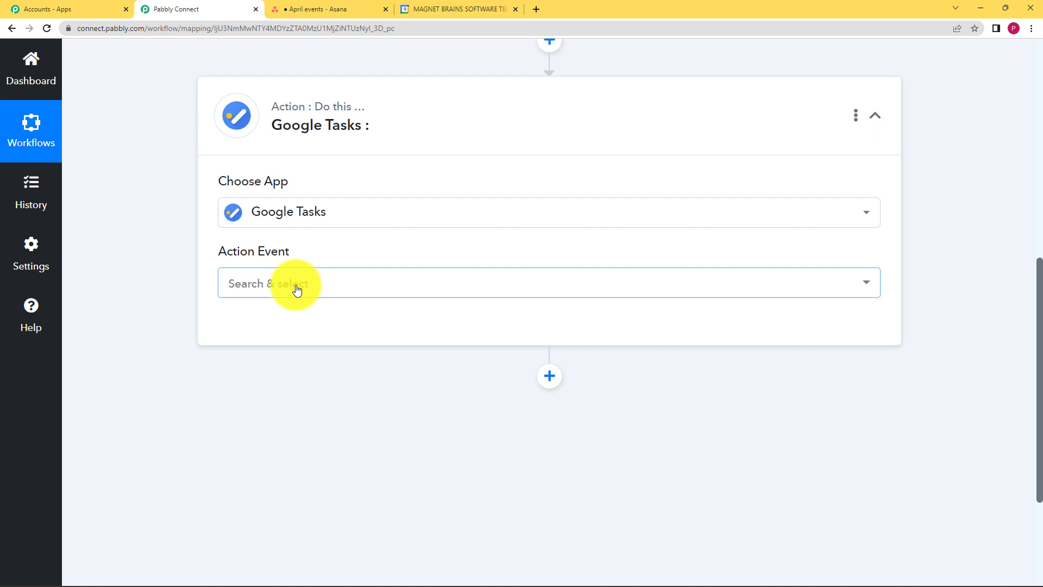
pyautogui.click(297, 289)
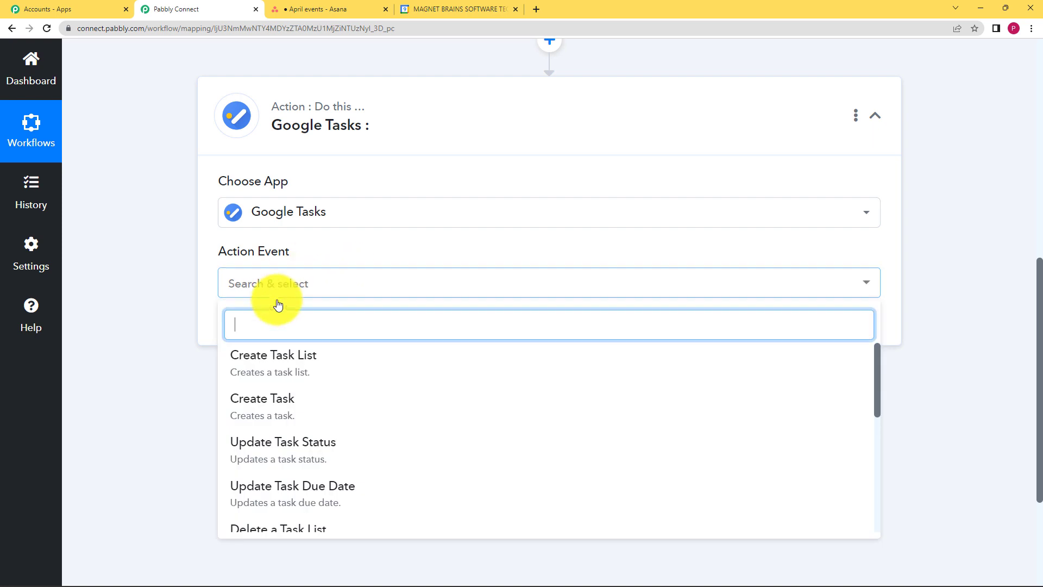
pyautogui.click(286, 405)
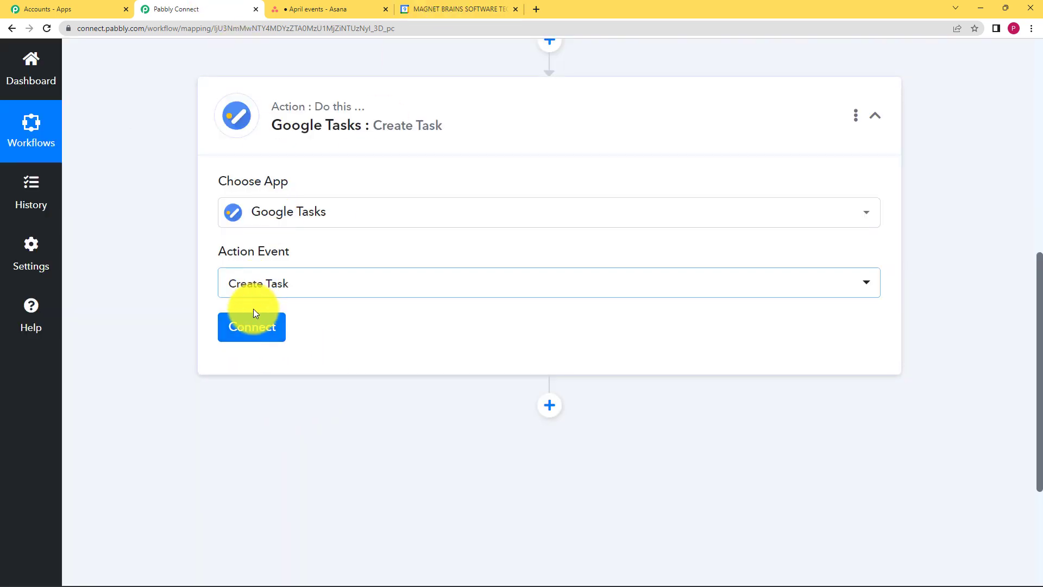
# Add a new Google Tasks connection by signing in with the Google account and allowing access
pyautogui.click(252, 325)
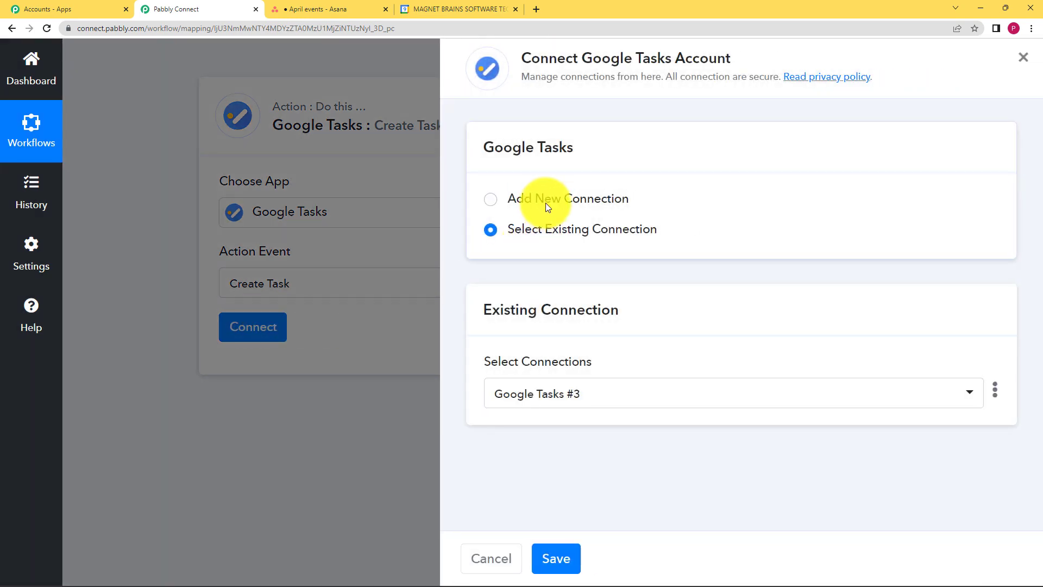
pyautogui.click(546, 203)
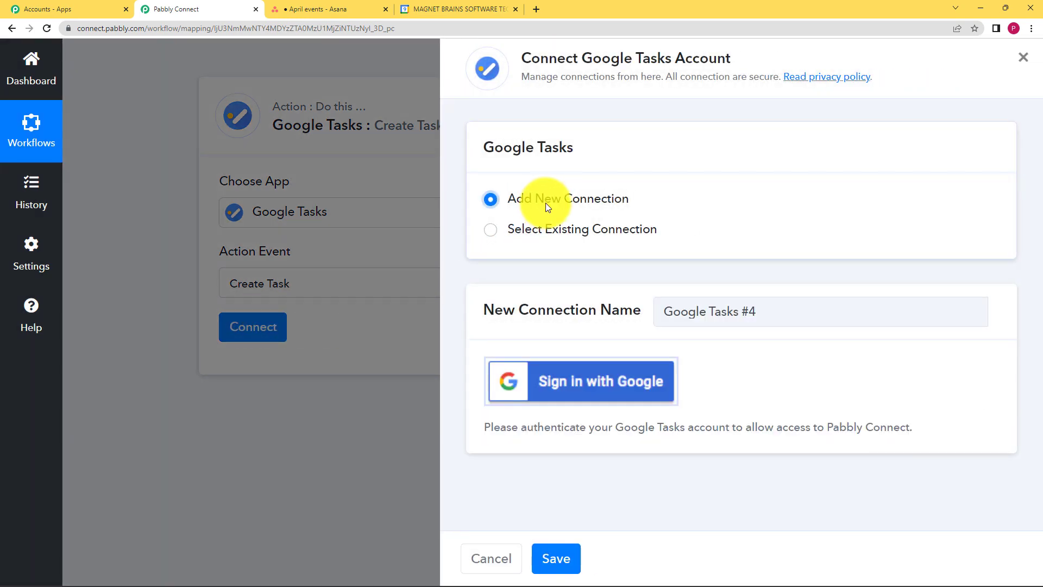
pyautogui.click(597, 388)
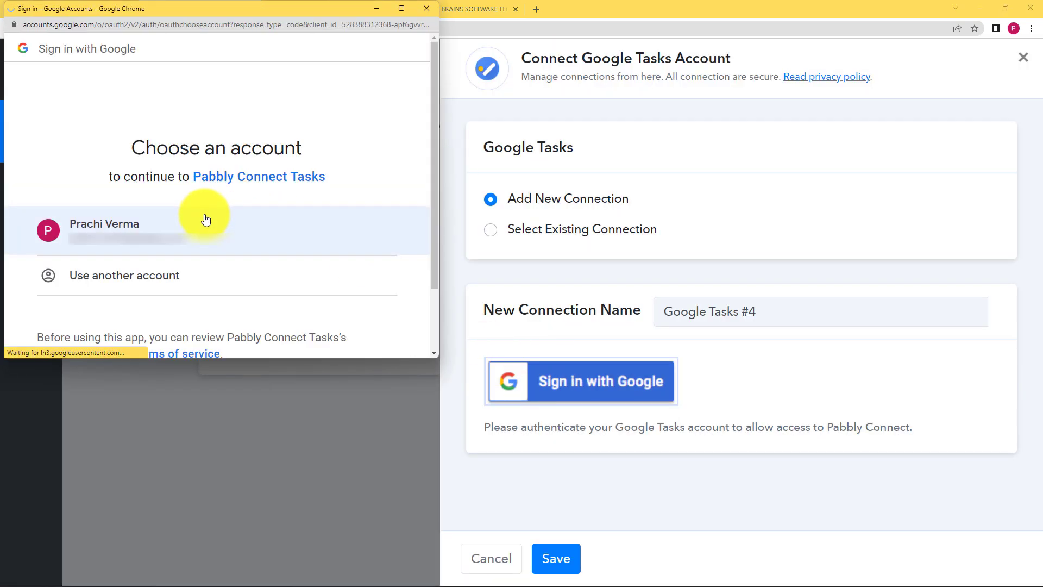
pyautogui.click(206, 219)
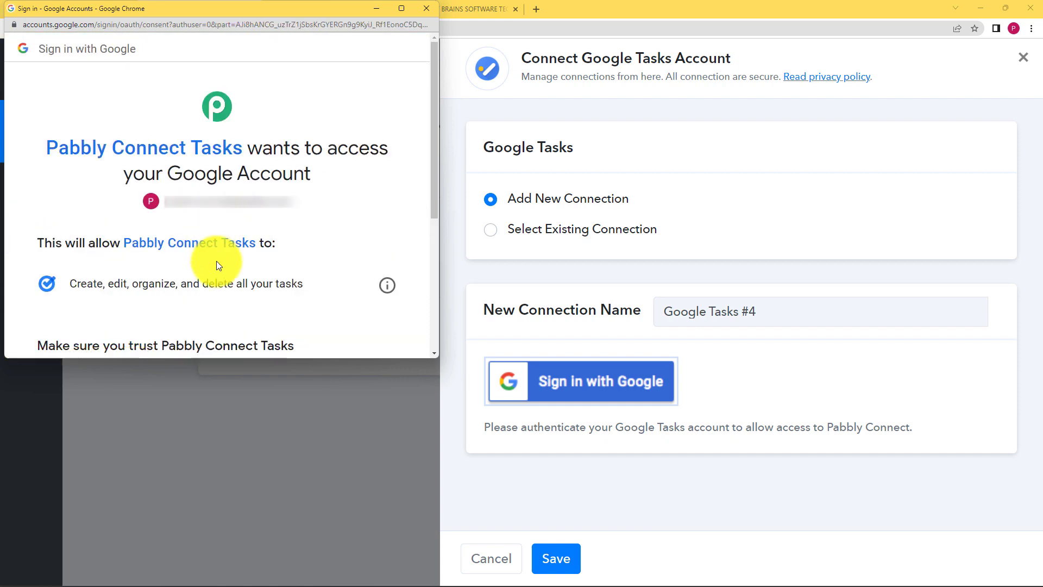
pyautogui.scroll(-4, 217, 261)
pyautogui.click(306, 251)
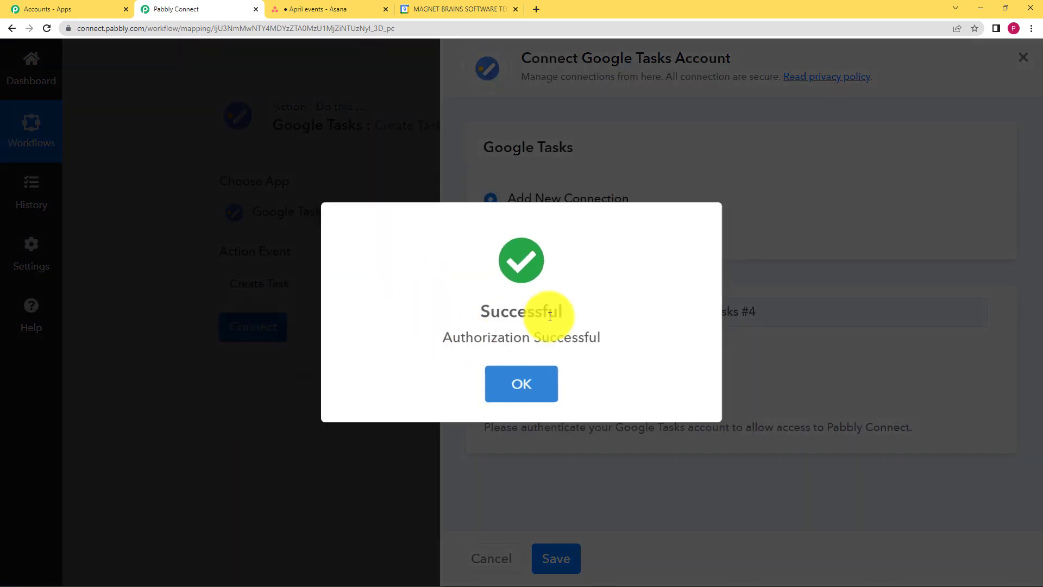
pyautogui.click(526, 383)
# Set the task list to My Tasks, checking the My Tasks list in the Google Calendar tab
pyautogui.scroll(-2, 350, 326)
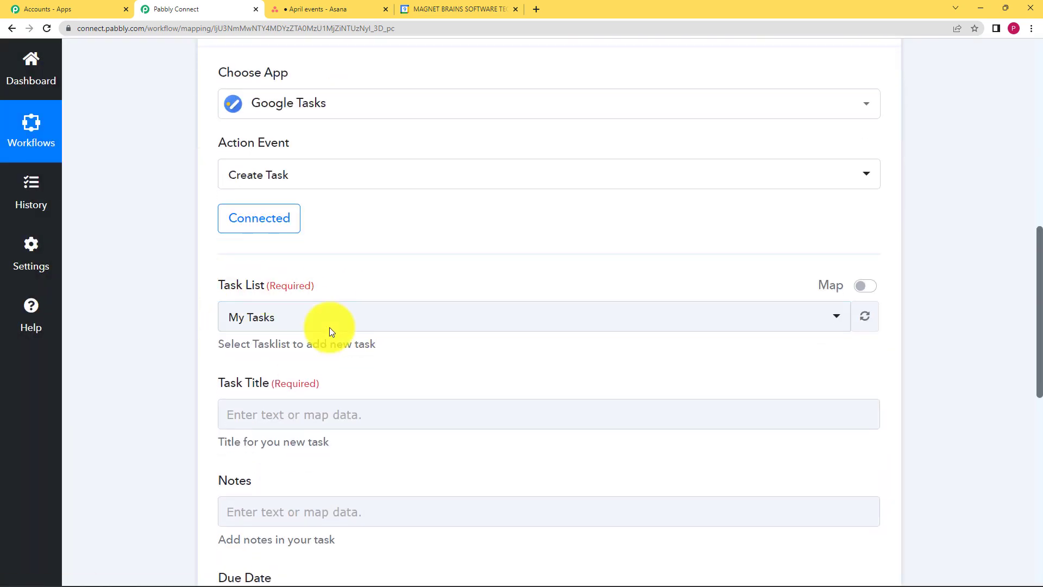
pyautogui.click(283, 321)
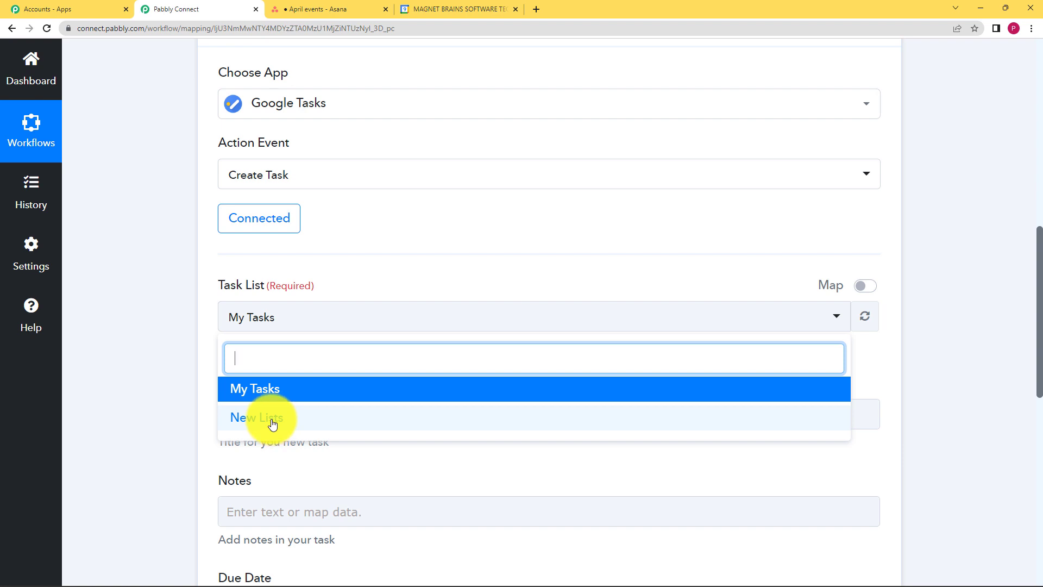
pyautogui.click(273, 397)
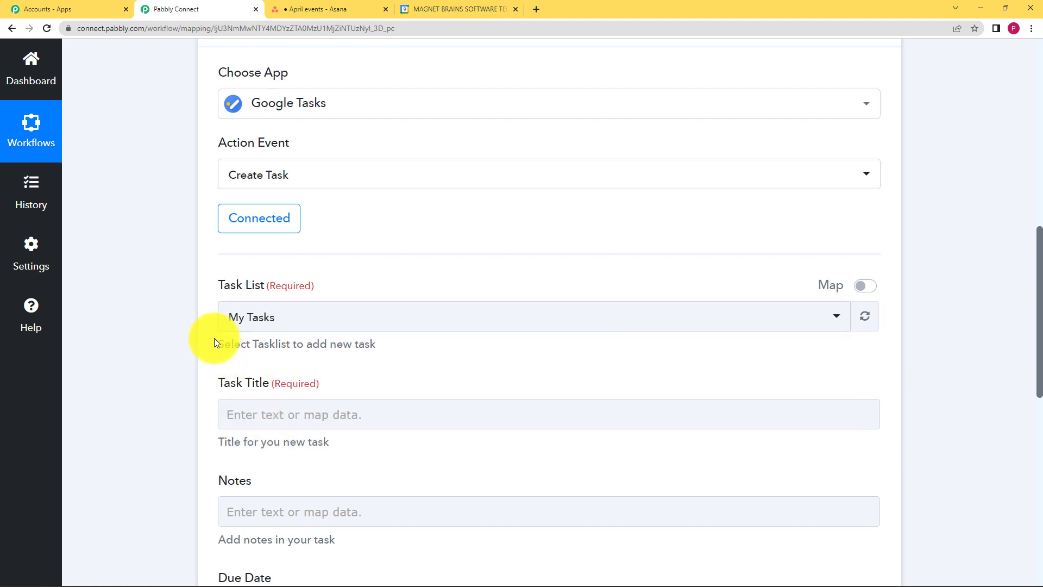
pyautogui.click(436, 8)
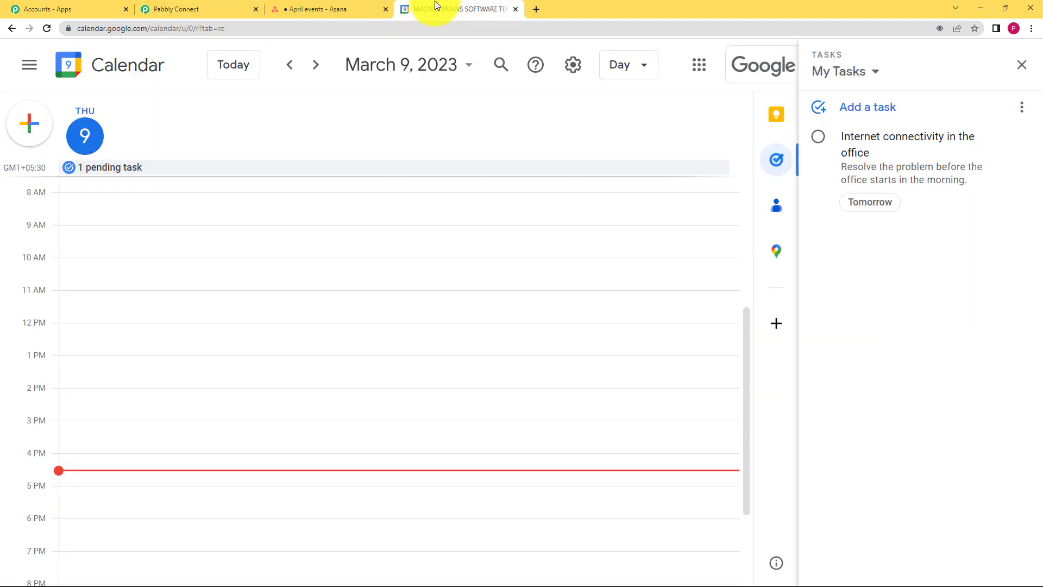
pyautogui.click(167, 7)
# Map the Task Title field to the Get a Task step's Data Name value
pyautogui.scroll(-2, 242, 374)
pyautogui.scroll(-1, 272, 315)
pyautogui.click(314, 250)
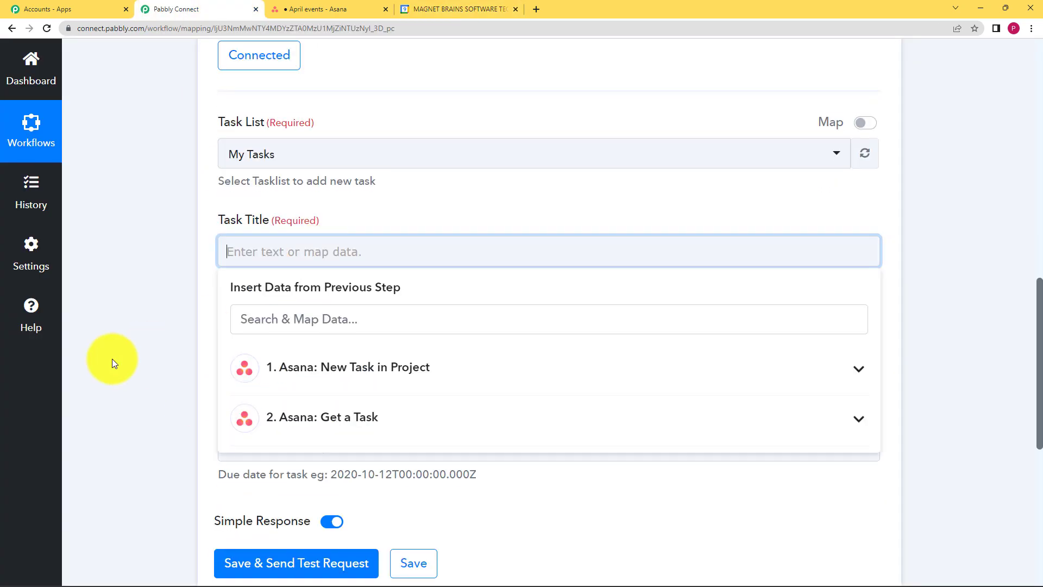
pyautogui.scroll(-2, 344, 284)
pyautogui.click(357, 312)
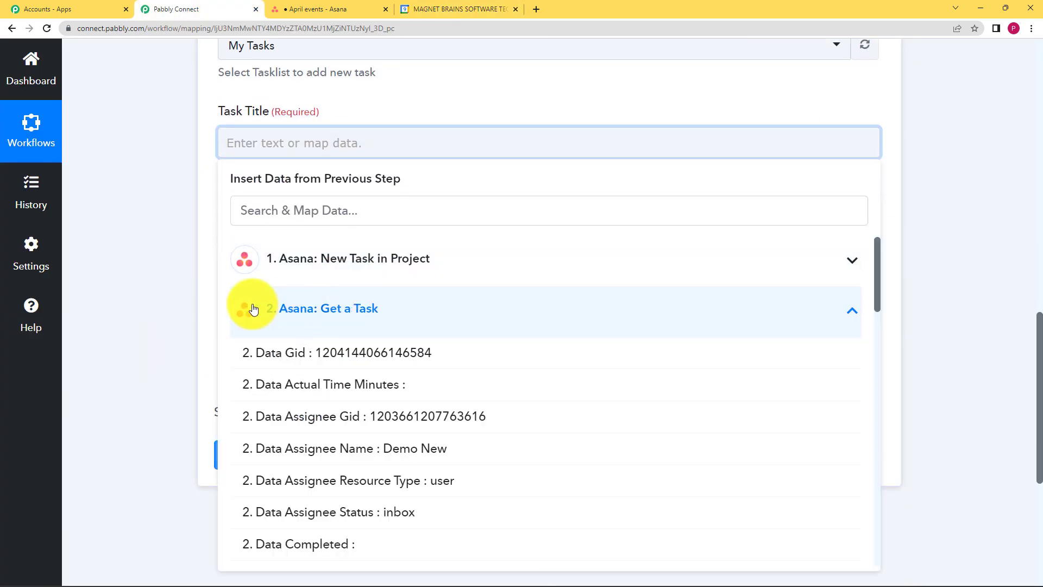
pyautogui.scroll(-1, 304, 298)
pyautogui.scroll(1, 336, 285)
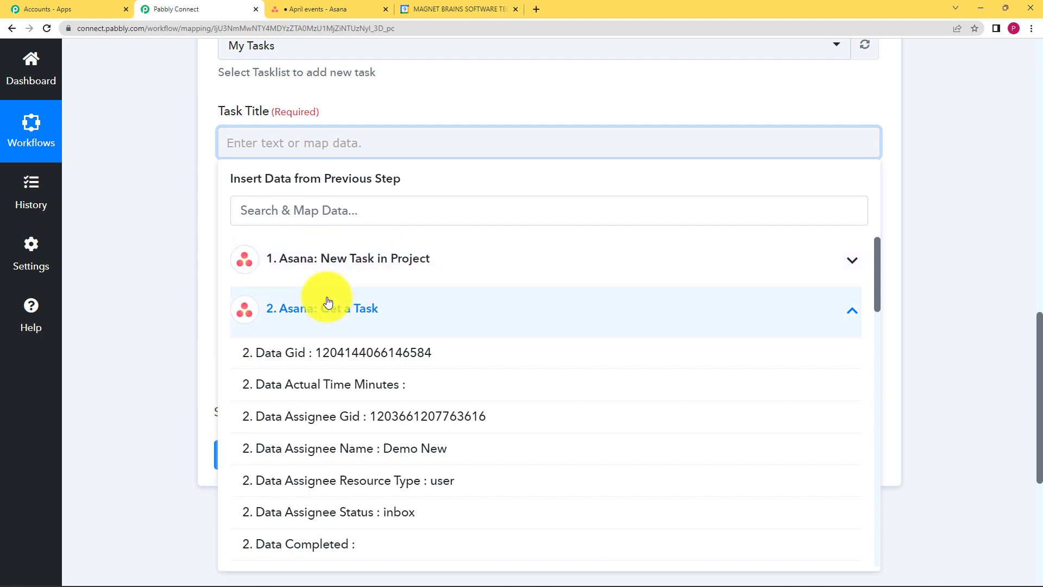
pyautogui.scroll(-3, 391, 401)
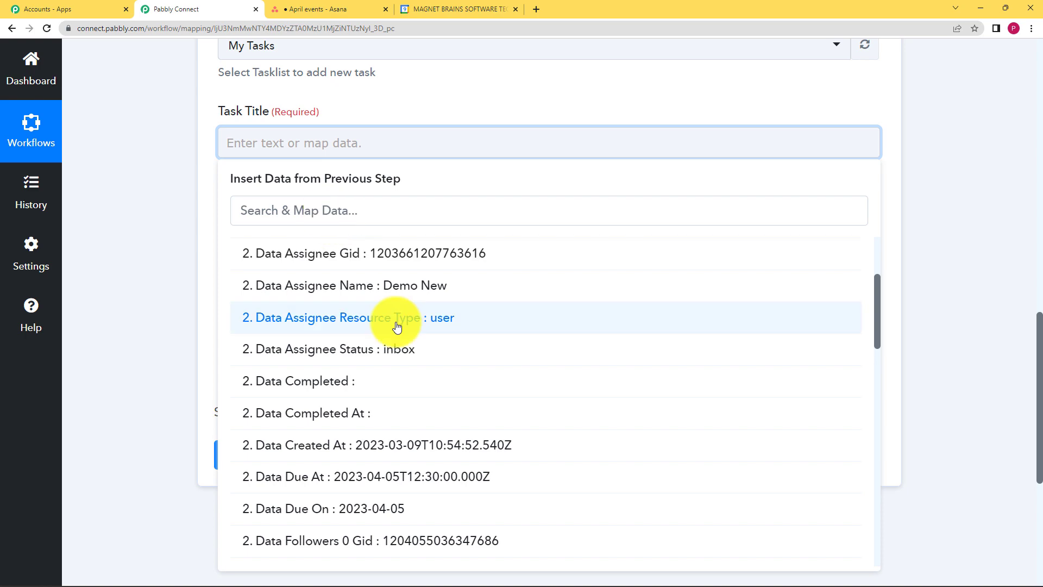
pyautogui.scroll(-5, 397, 326)
pyautogui.scroll(6, 396, 326)
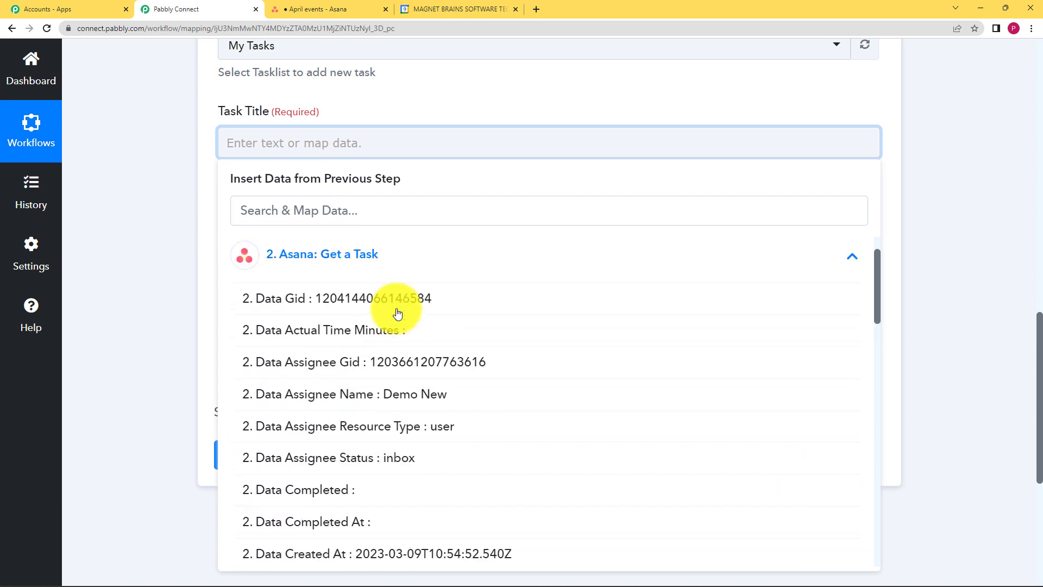
pyautogui.click(385, 213)
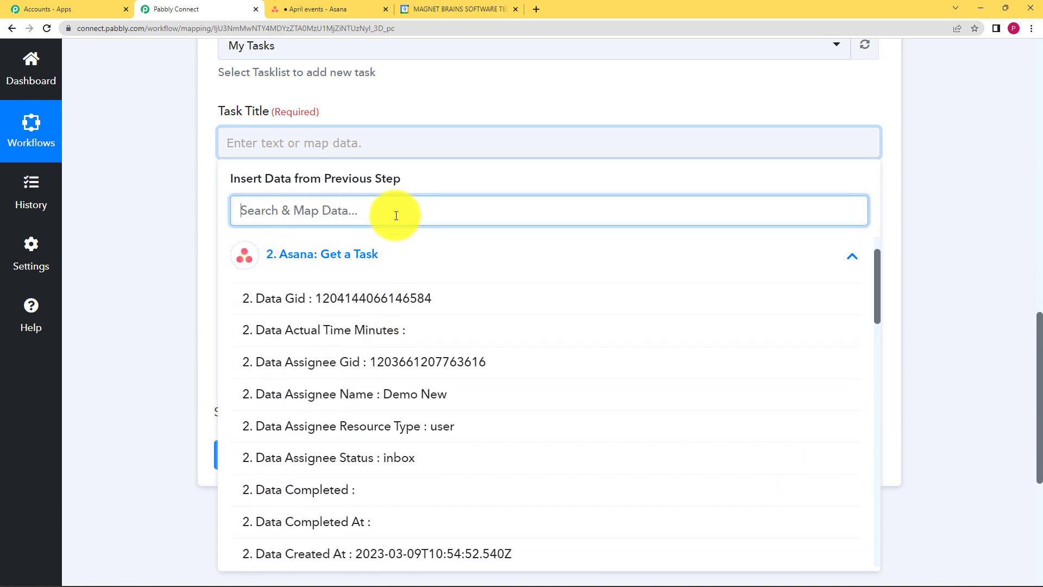
pyautogui.write('art')
pyautogui.click(413, 460)
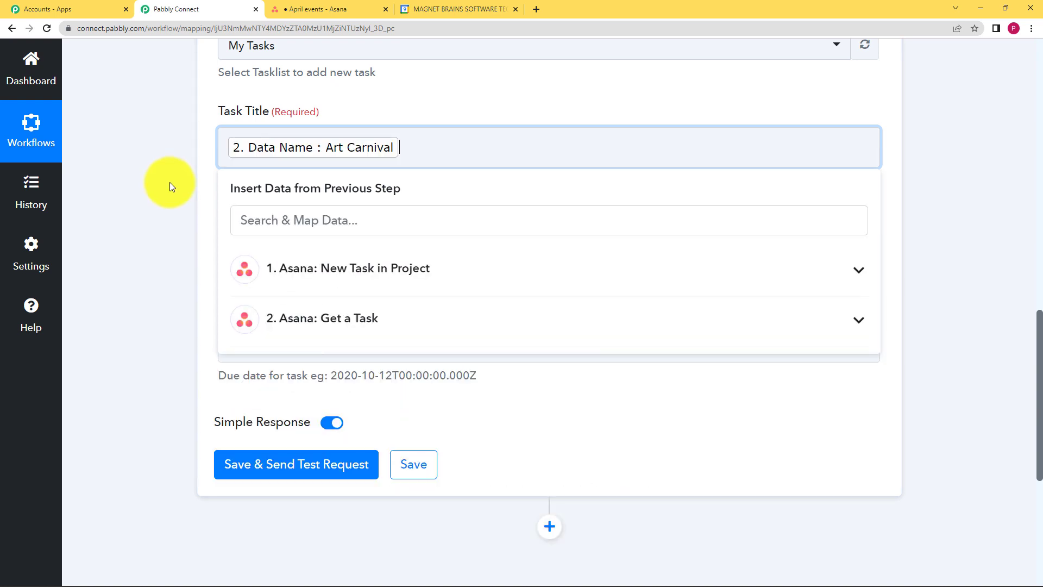
pyautogui.click(170, 183)
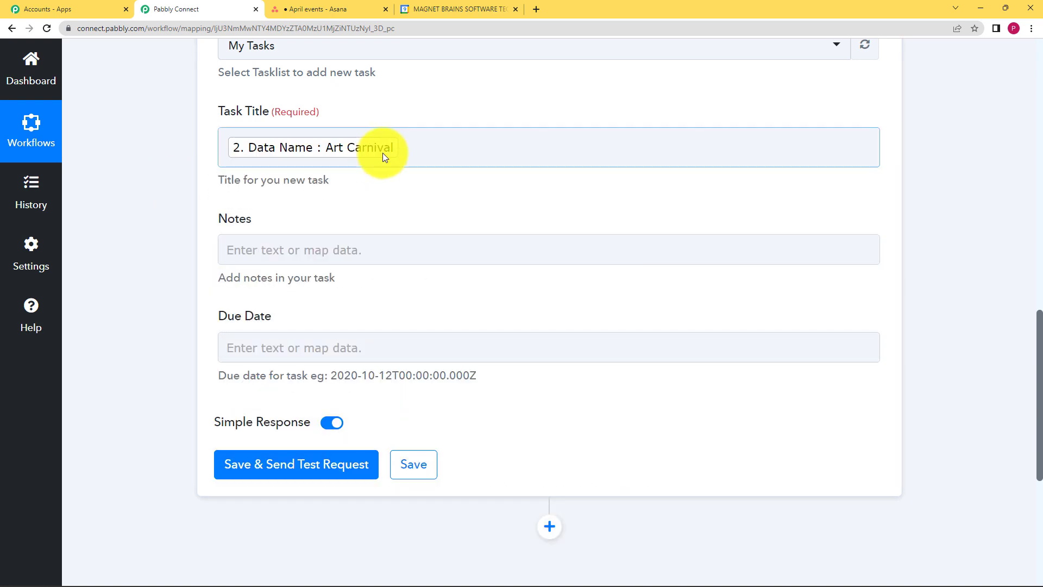
# Map the Notes field to the Get a Task step's Data Notes value
pyautogui.click(252, 249)
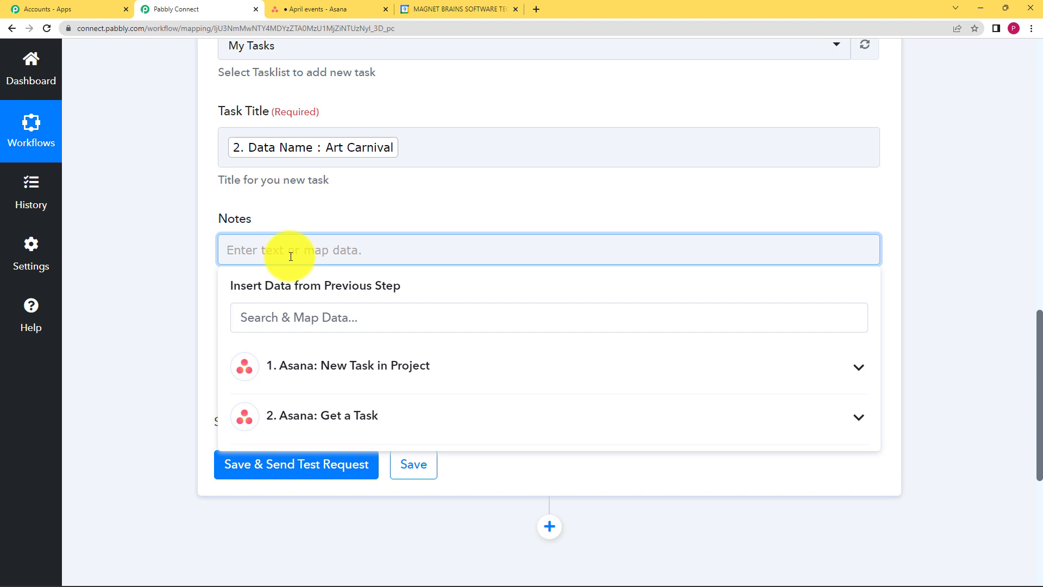
pyautogui.click(360, 428)
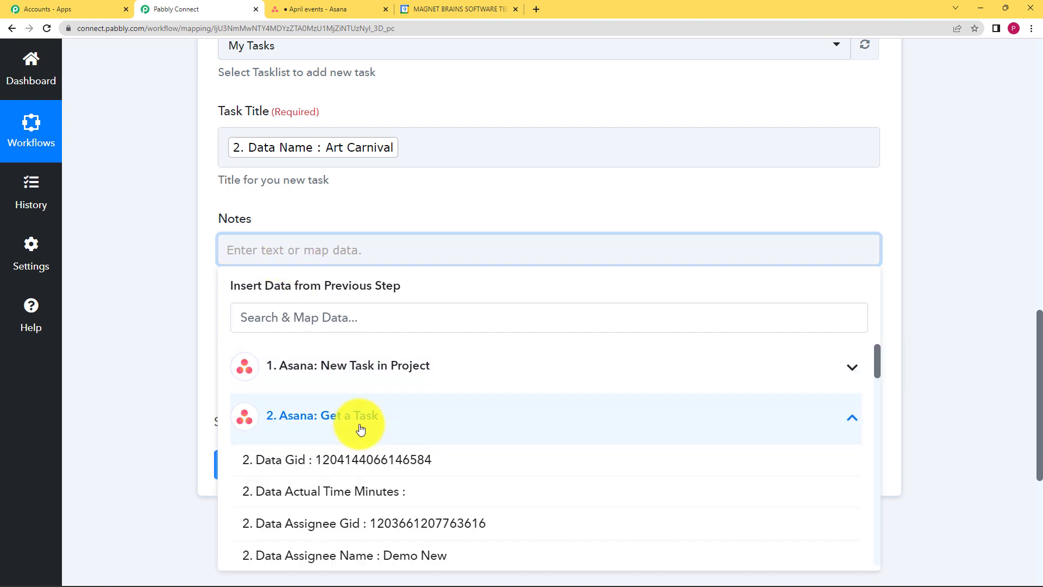
pyautogui.scroll(-4, 366, 478)
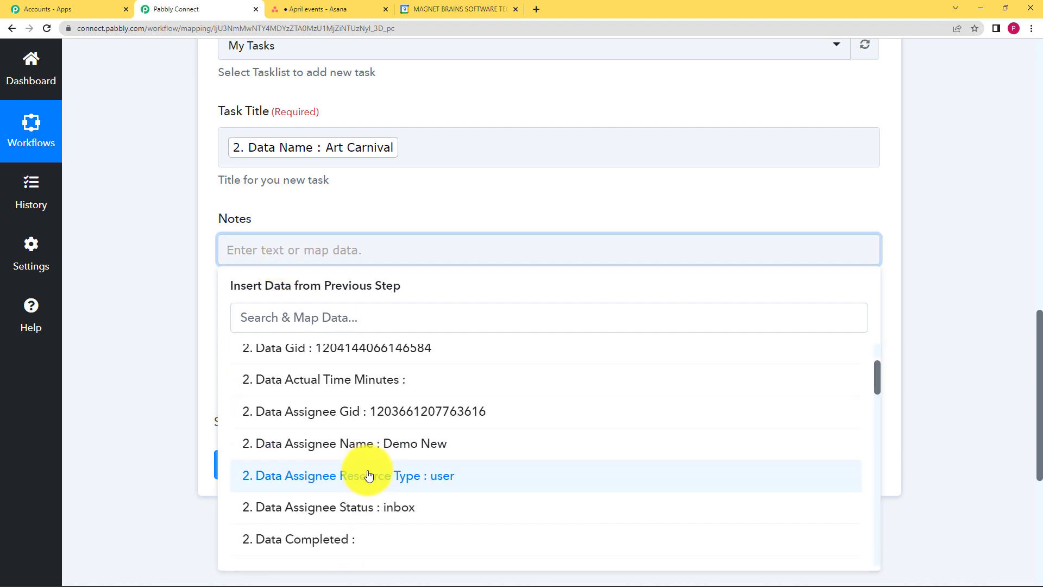
pyautogui.click(360, 317)
pyautogui.write('the')
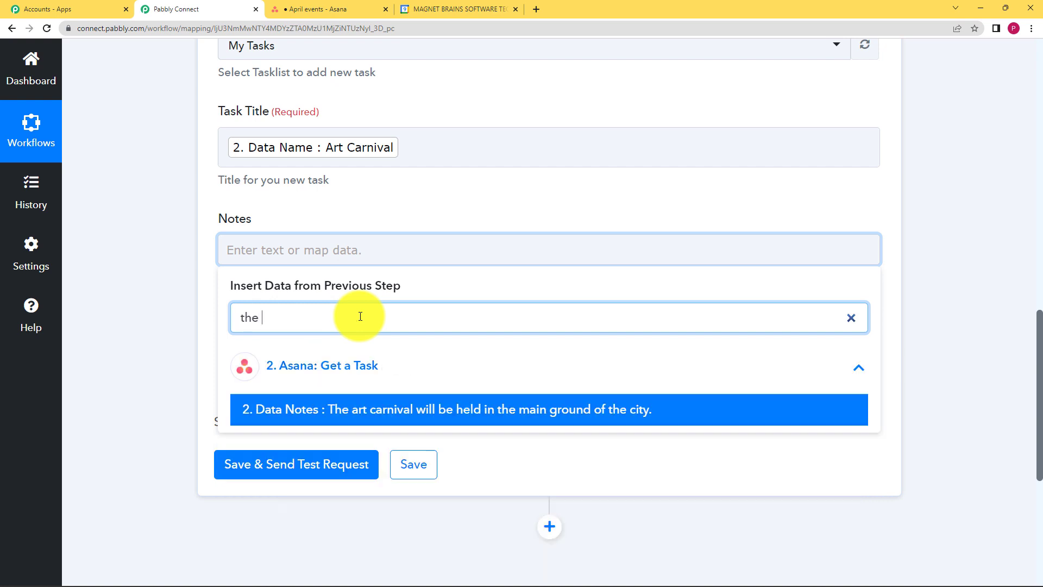
pyautogui.click(380, 405)
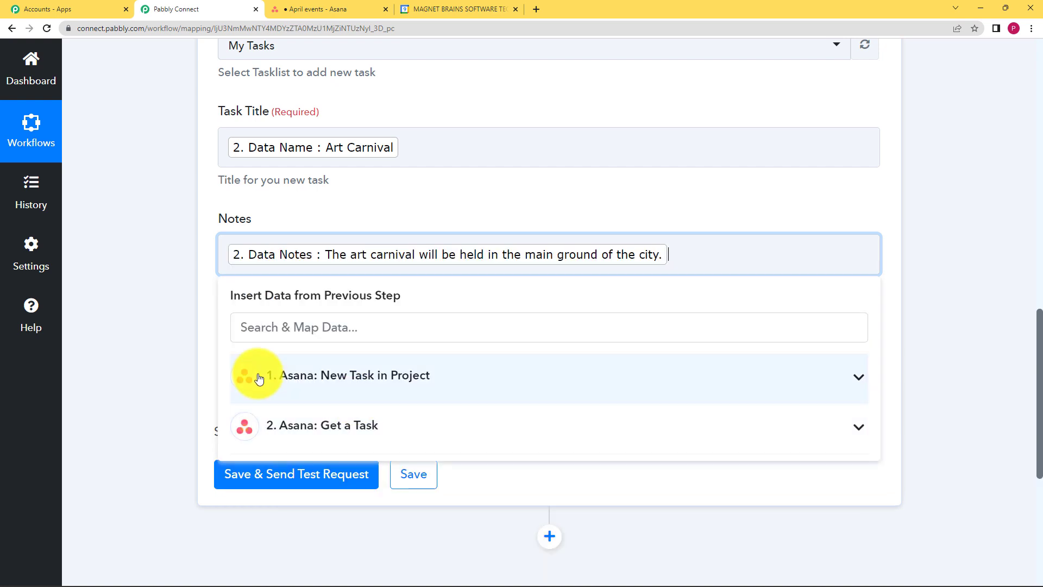
pyautogui.click(186, 333)
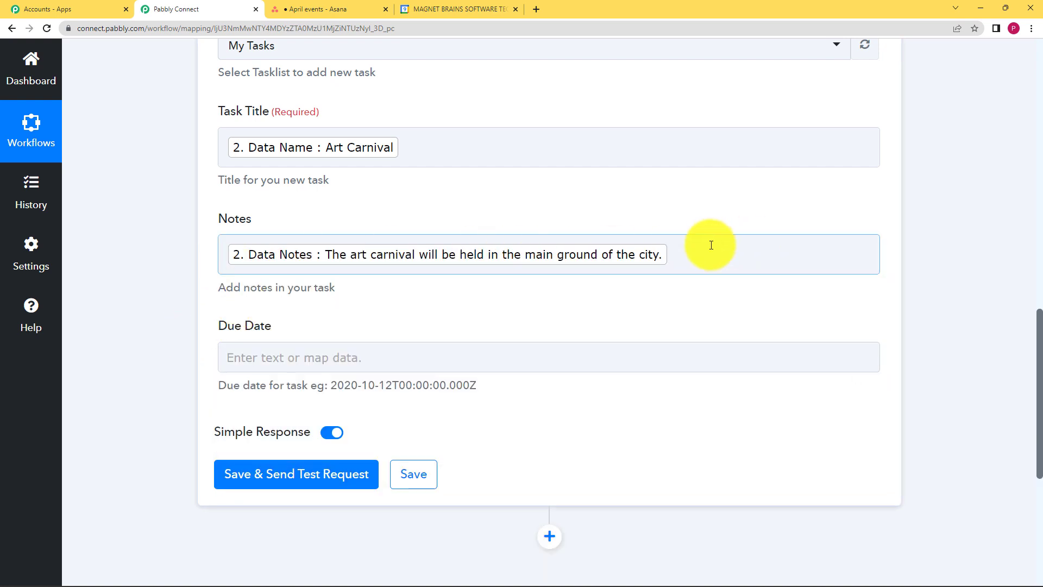
# Map the Due Date field to the Get a Task step's Data Due At value
pyautogui.click(233, 356)
pyautogui.click(174, 352)
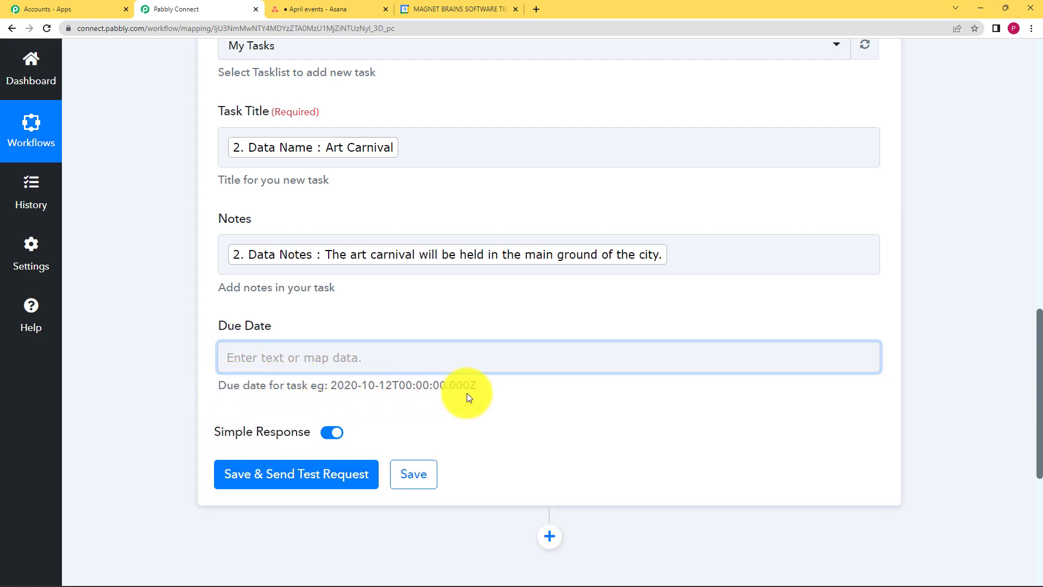
pyautogui.click(475, 359)
pyautogui.scroll(-2, 316, 377)
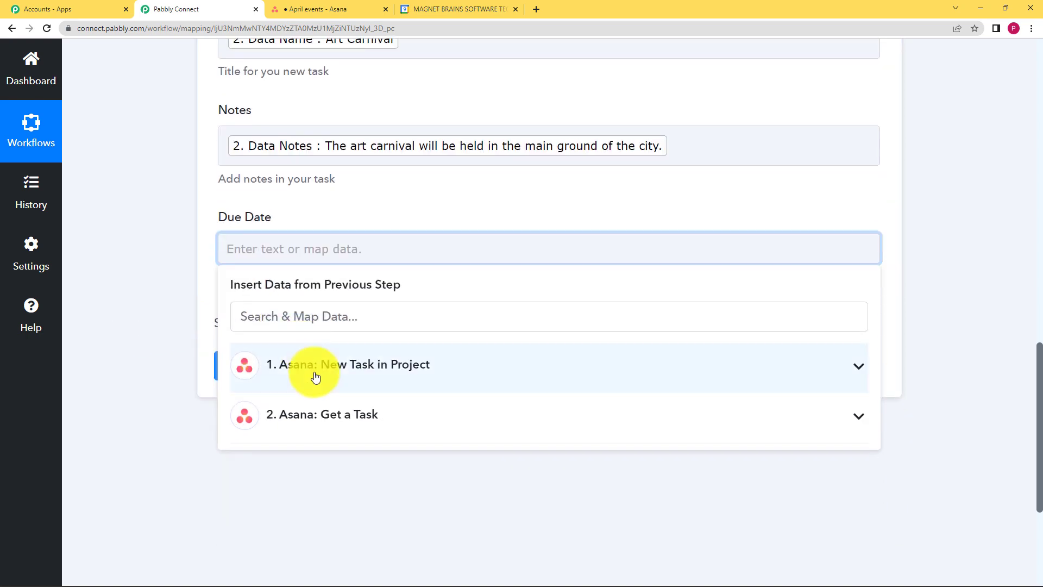
pyautogui.click(323, 414)
pyautogui.scroll(-2, 142, 324)
pyautogui.scroll(-3, 466, 357)
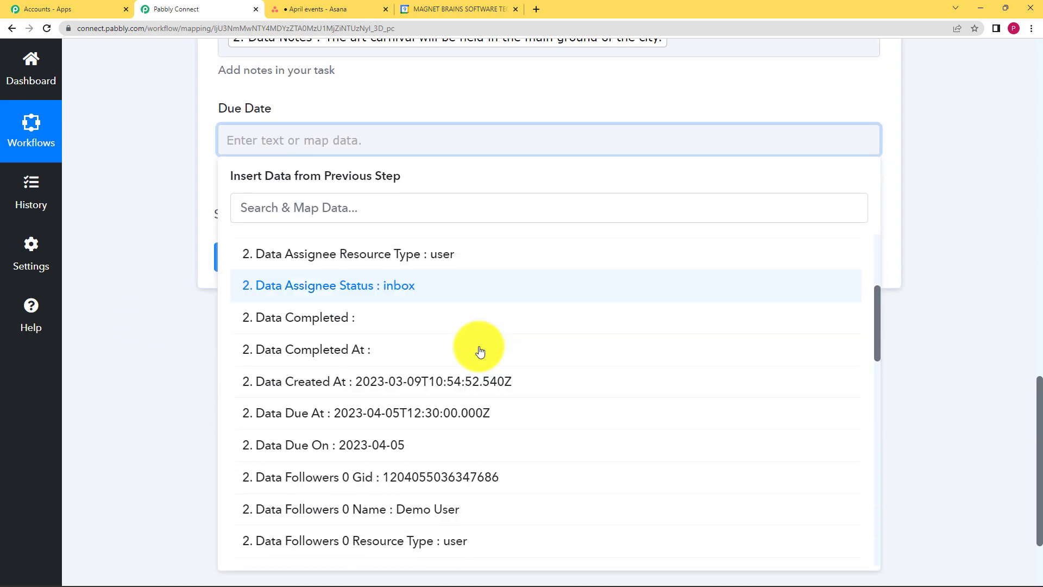
pyautogui.scroll(-2, 481, 352)
pyautogui.click(459, 310)
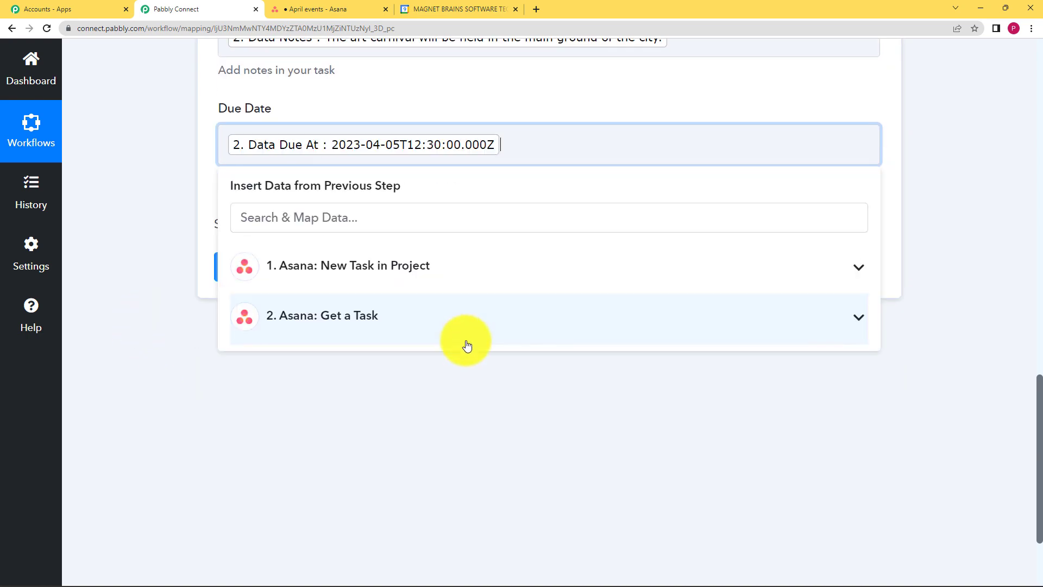
pyautogui.click(313, 412)
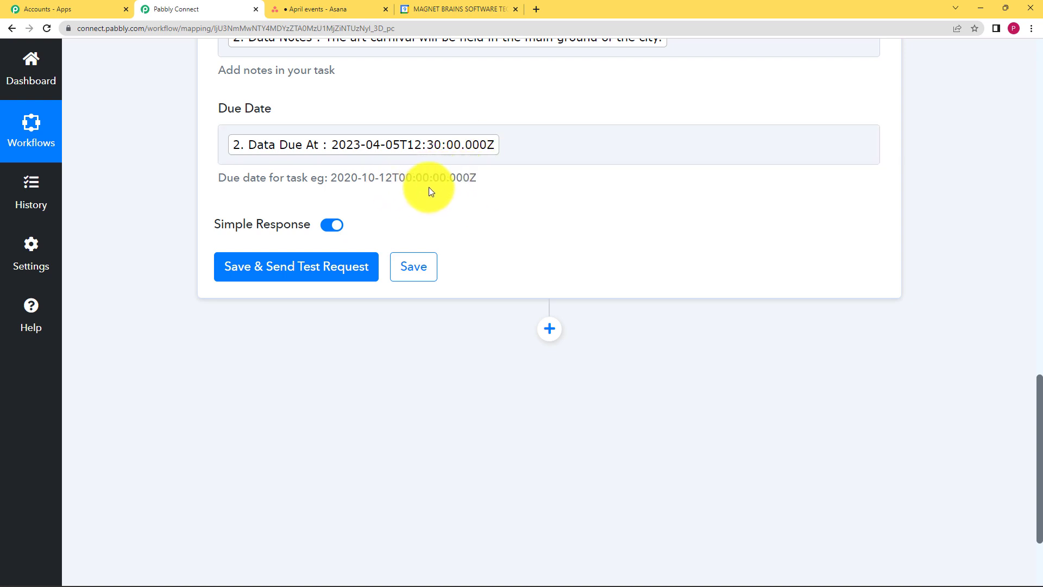
# Send a test request for the Google Tasks Create Task action and review the received response fields
pyautogui.click(368, 270)
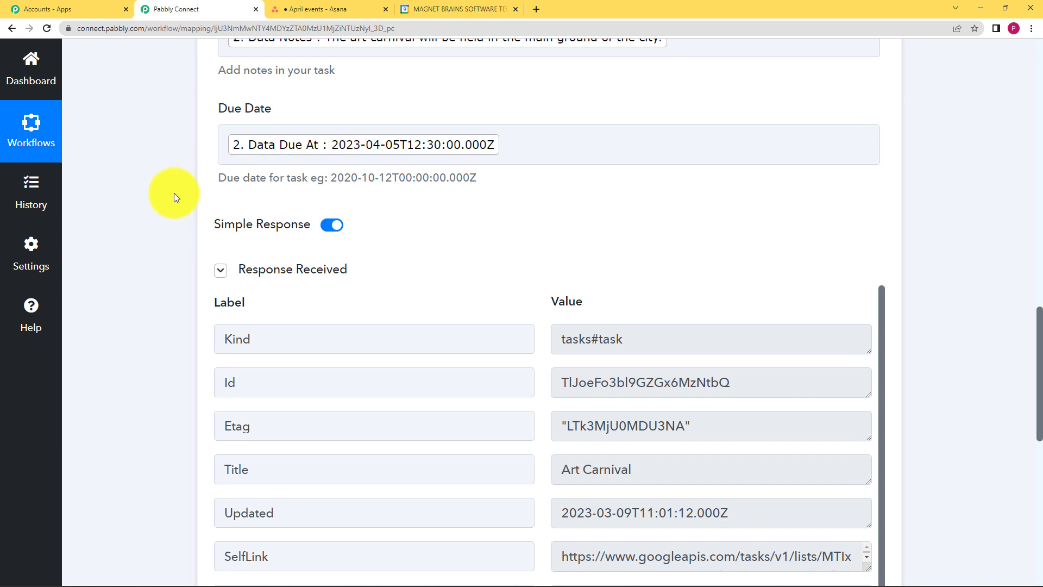
pyautogui.scroll(3, 174, 194)
pyautogui.scroll(1, 174, 193)
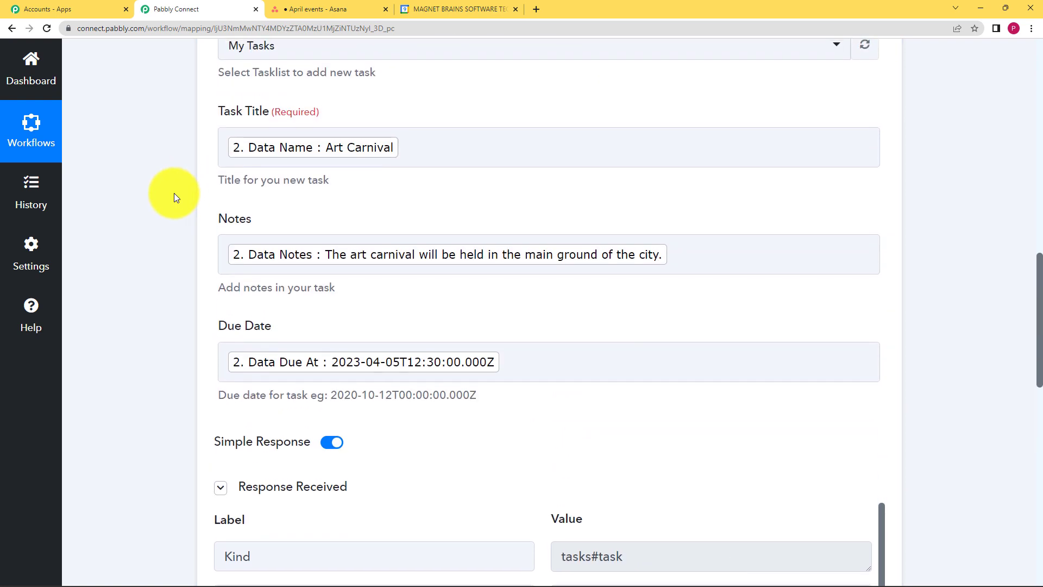
pyautogui.scroll(10, 174, 194)
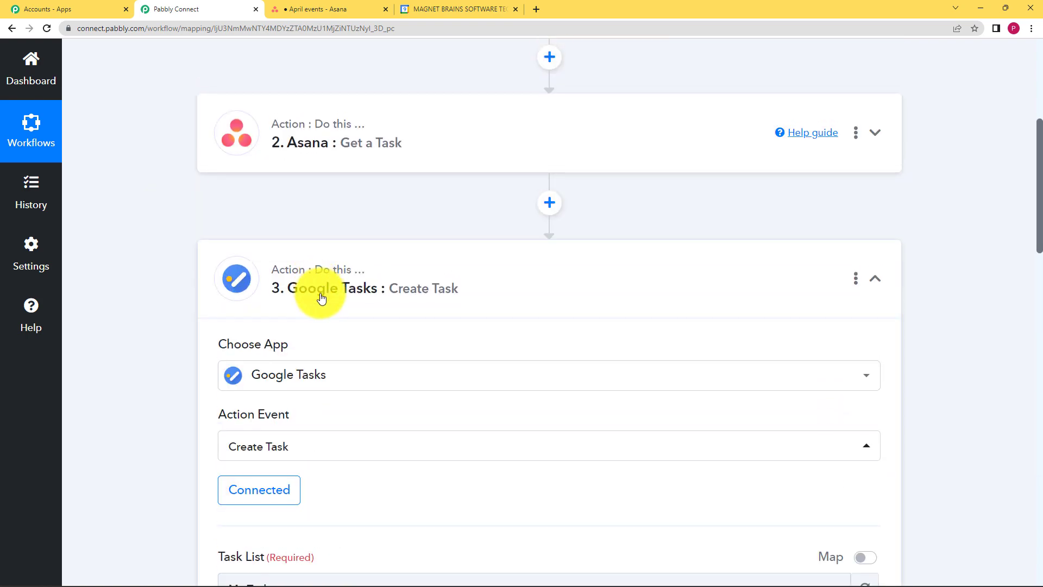
pyautogui.scroll(-13, 204, 305)
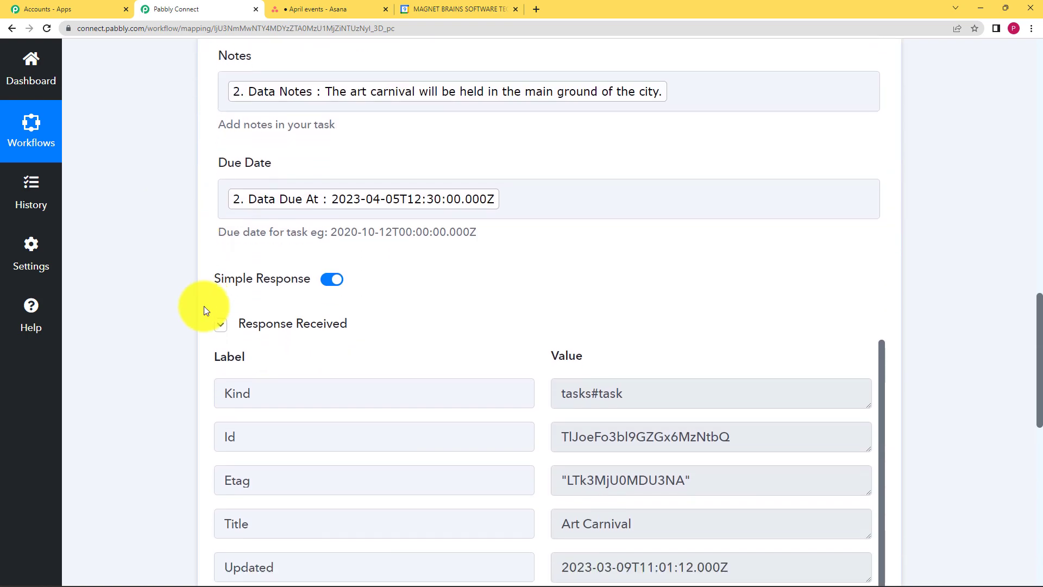
pyautogui.moveTo(478, 232); pyautogui.dragTo(308, 235)
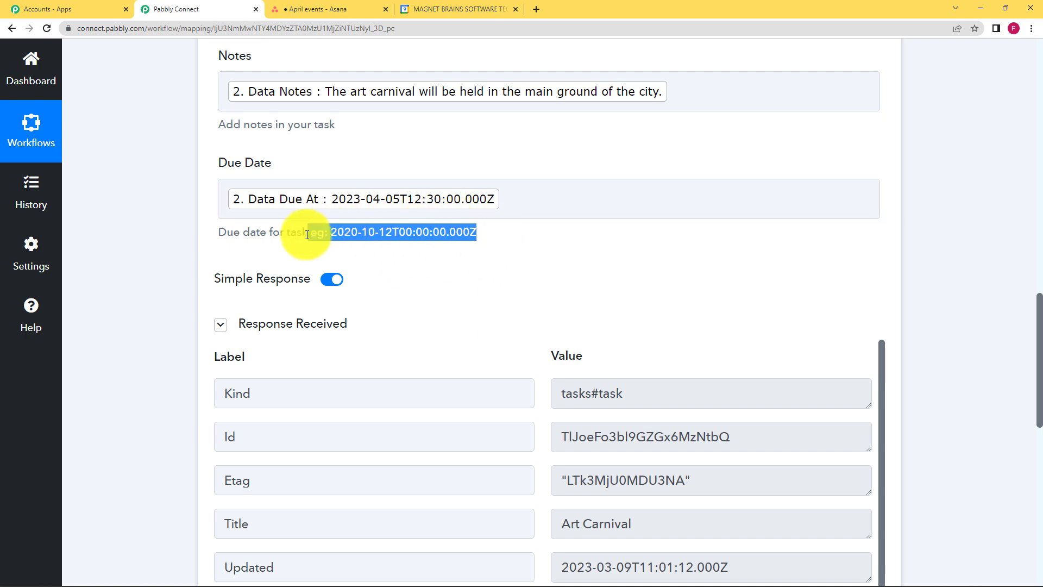
pyautogui.click(396, 247)
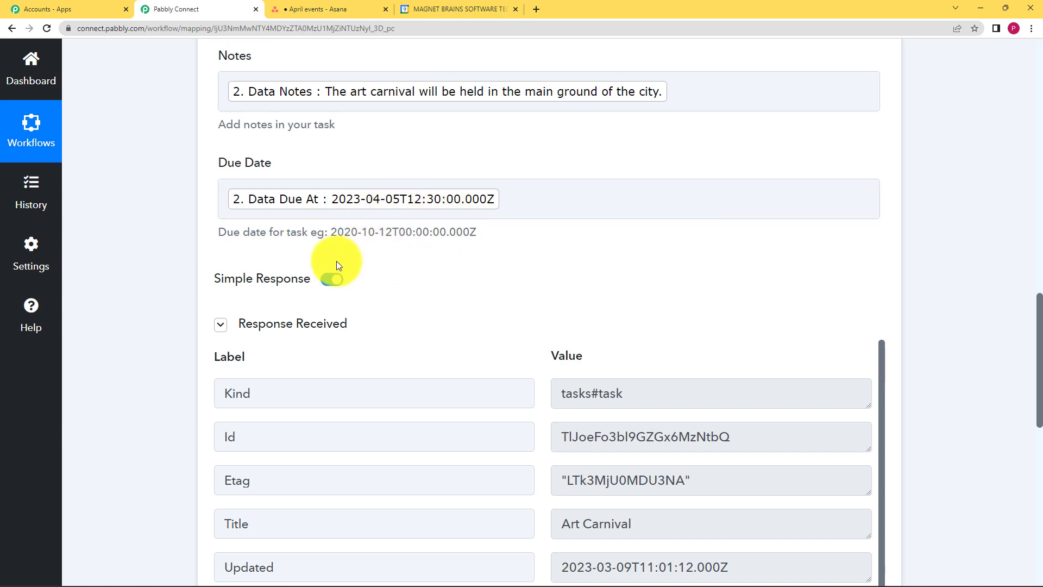
pyautogui.scroll(-3, 200, 283)
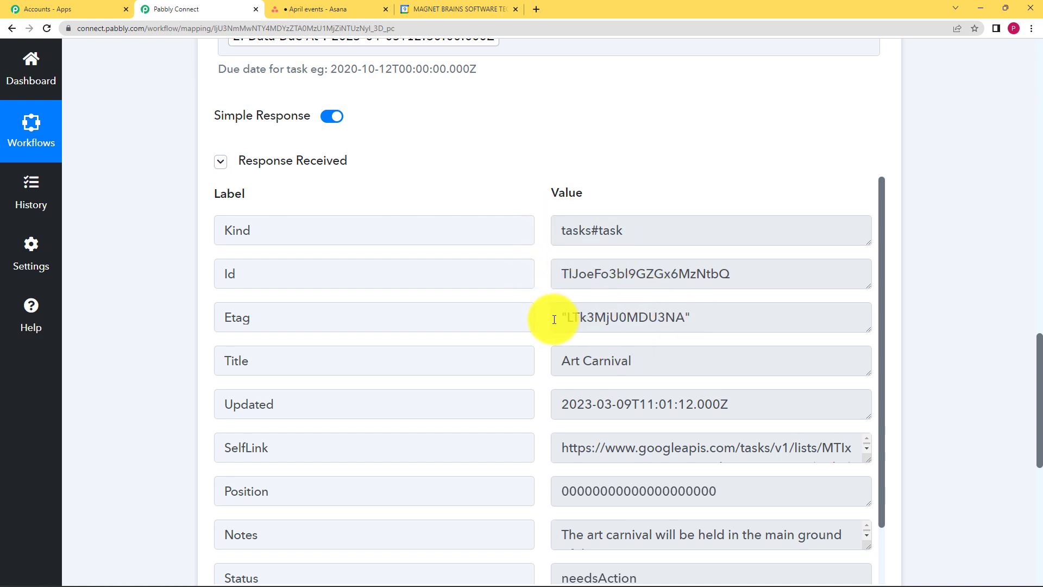
pyautogui.scroll(-1, 550, 319)
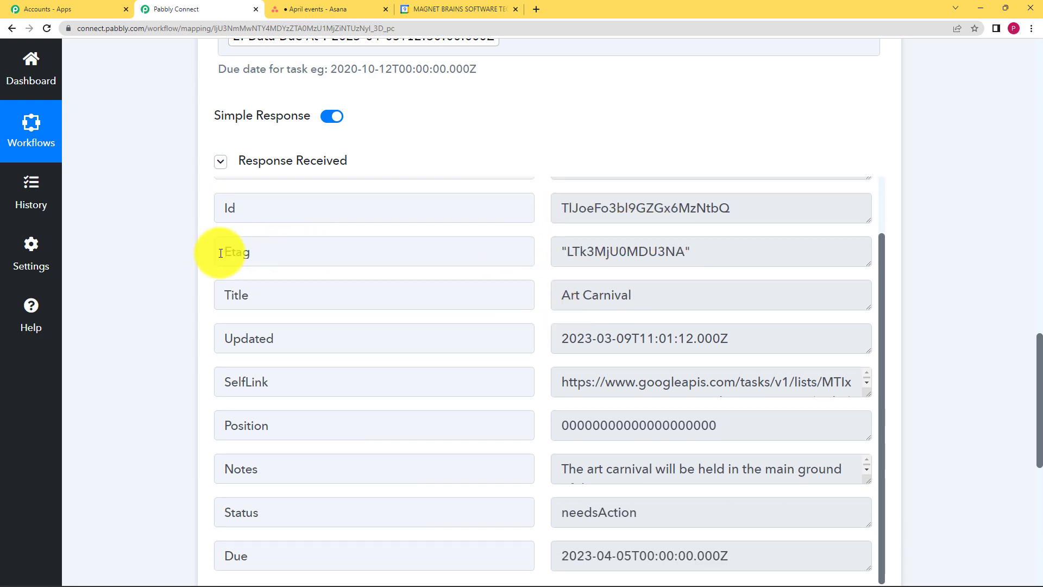
pyautogui.scroll(-1, 130, 261)
# Save the Create Task action and dismiss the success message
pyautogui.scroll(1, 607, 305)
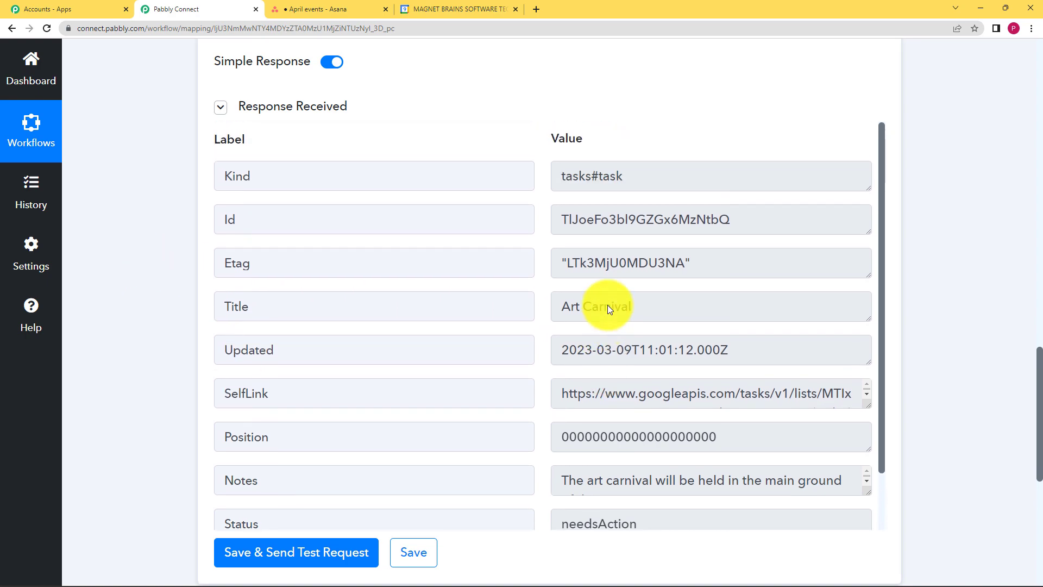
pyautogui.scroll(-1, 607, 305)
pyautogui.click(432, 552)
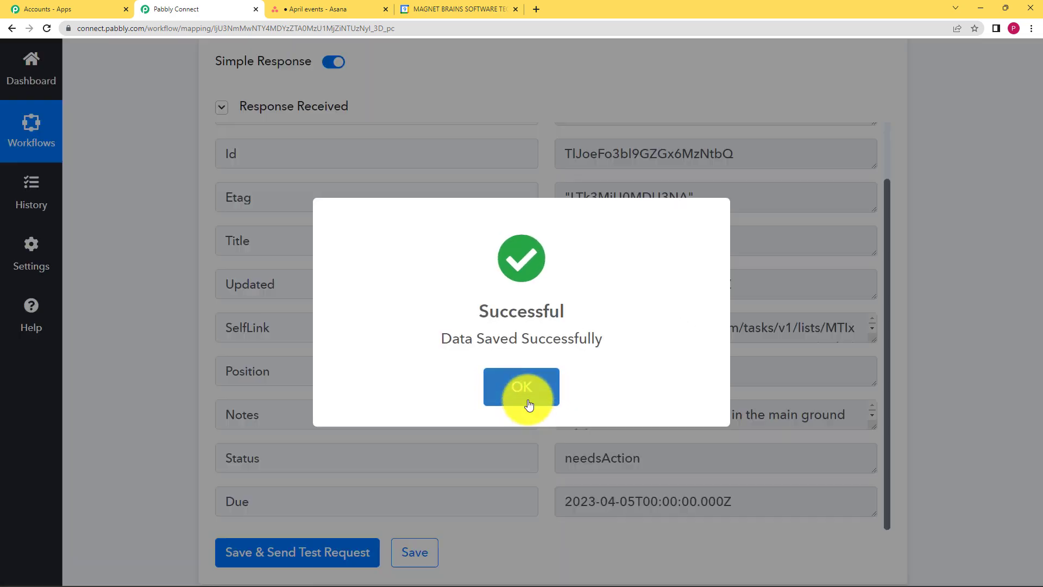
pyautogui.click(527, 396)
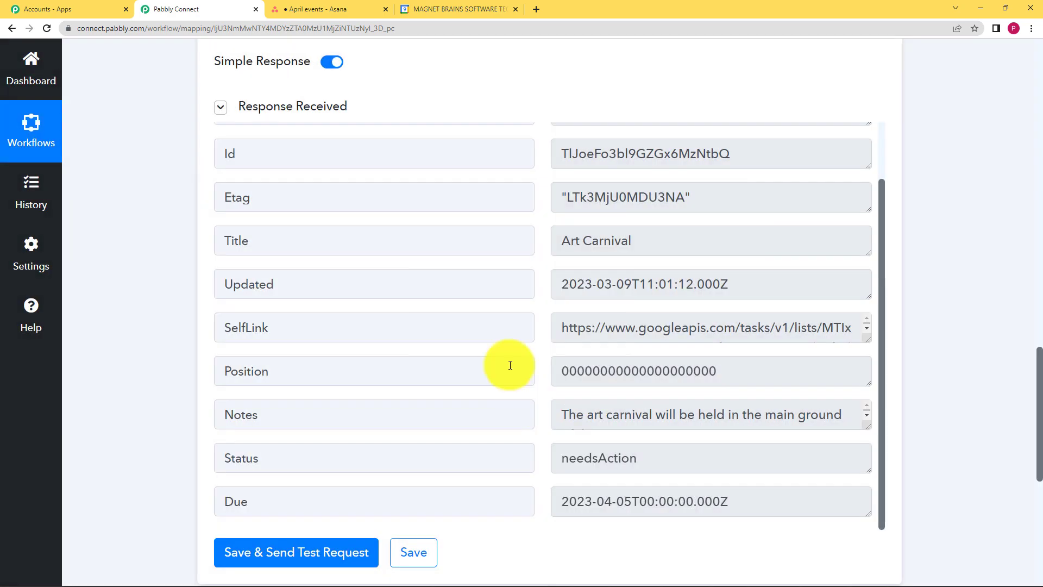
# Check the My Tasks list in the Google Calendar tab for the newly created task
pyautogui.click(458, 15)
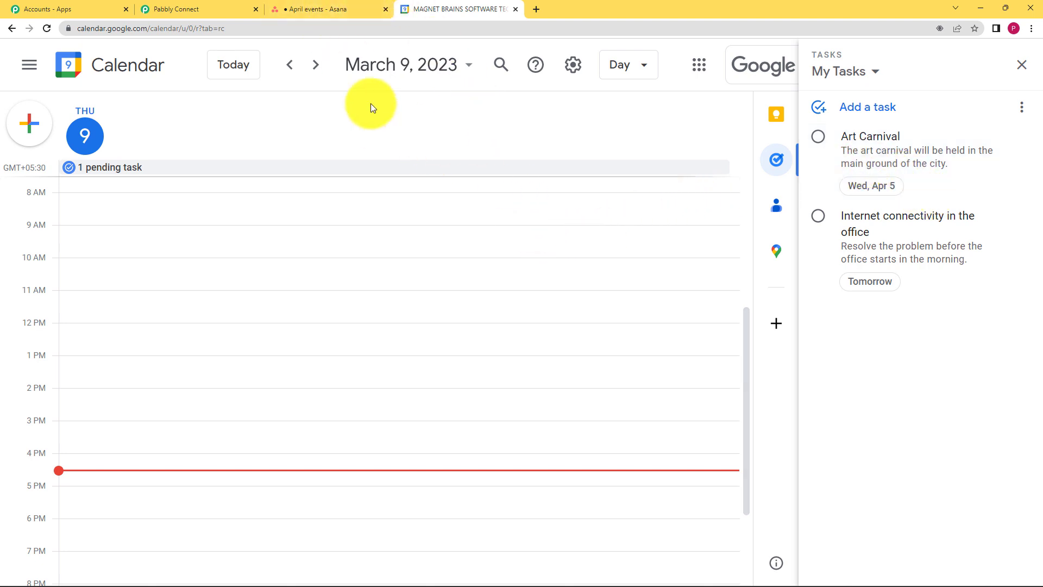
pyautogui.click(179, 9)
# Review the Asana trigger and Get a Task step settings in the workflow
pyautogui.scroll(8, 166, 313)
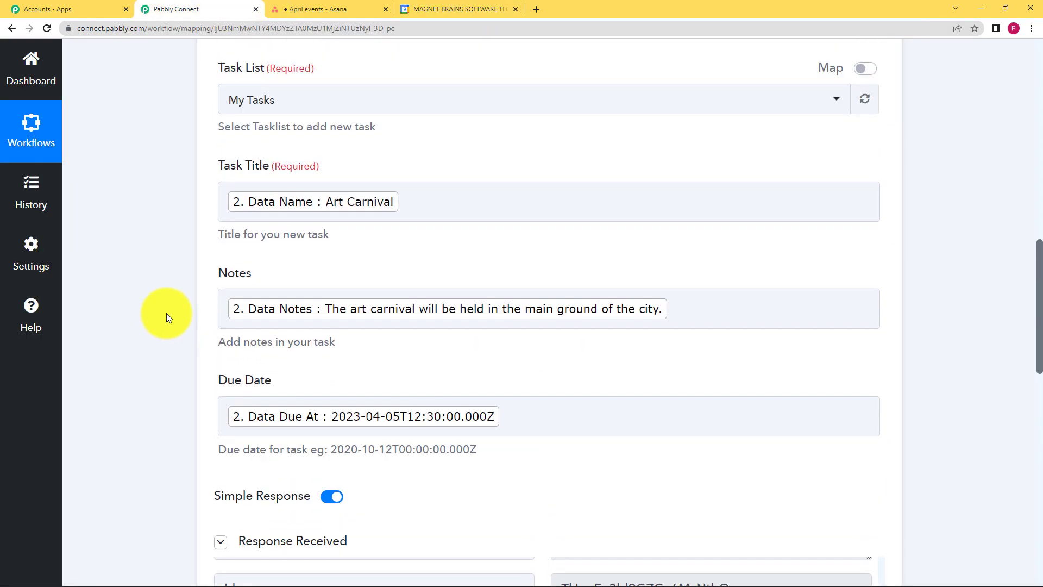
pyautogui.scroll(9, 166, 313)
pyautogui.click(512, 279)
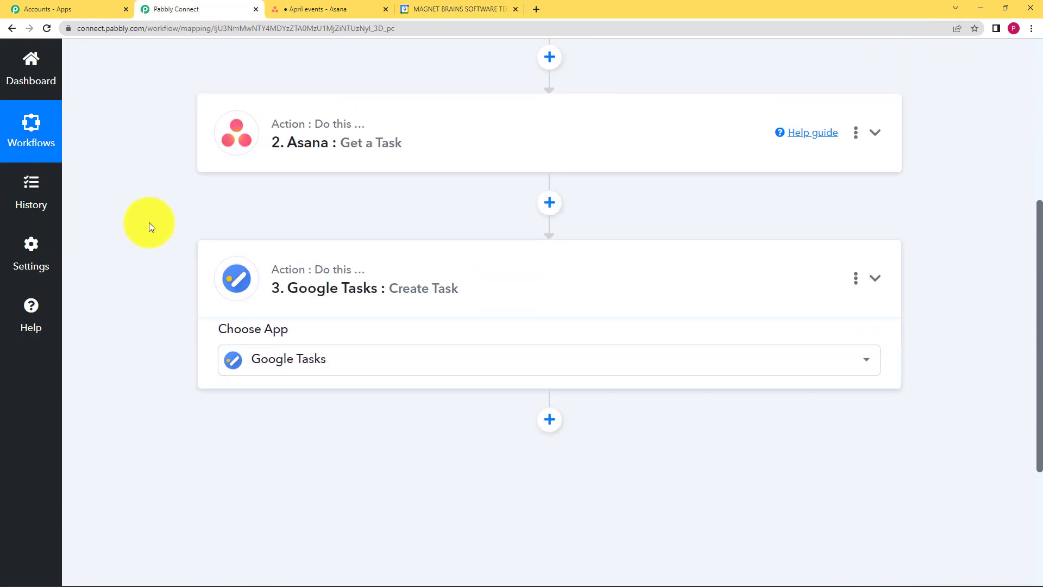
pyautogui.scroll(4, 164, 230)
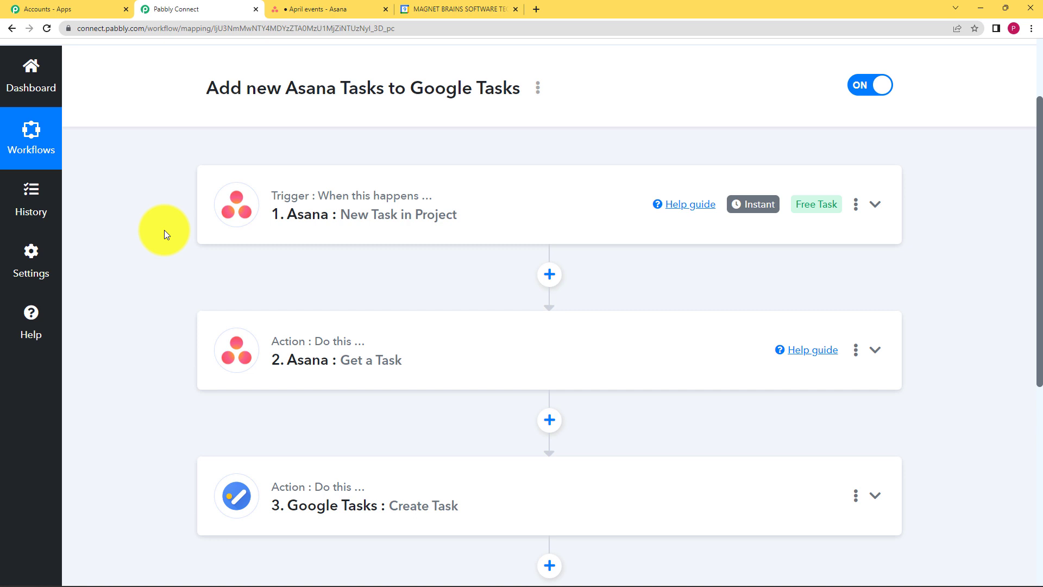
pyautogui.click(432, 188)
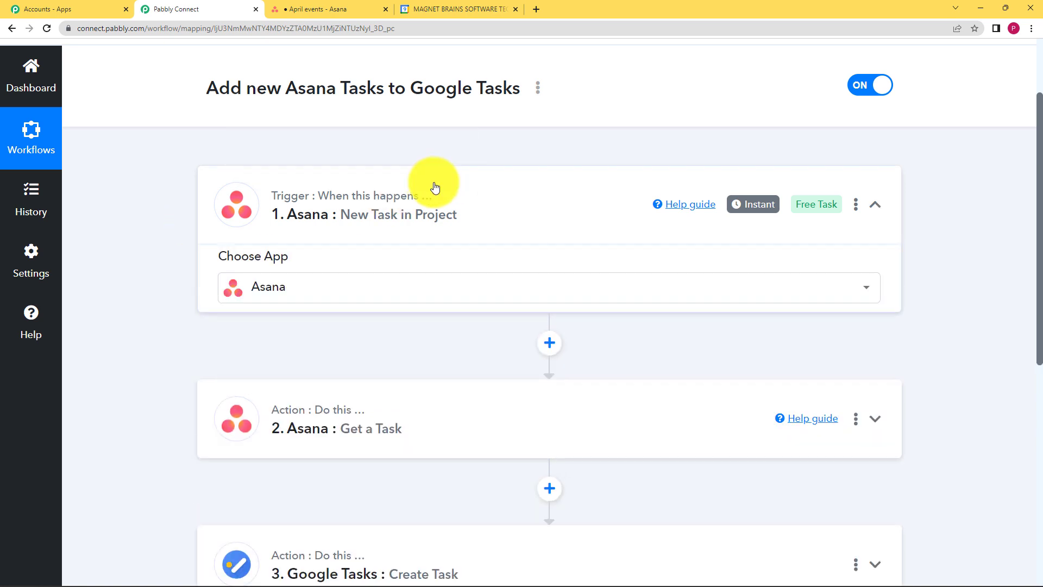
pyautogui.scroll(-1, 212, 420)
pyautogui.click(380, 134)
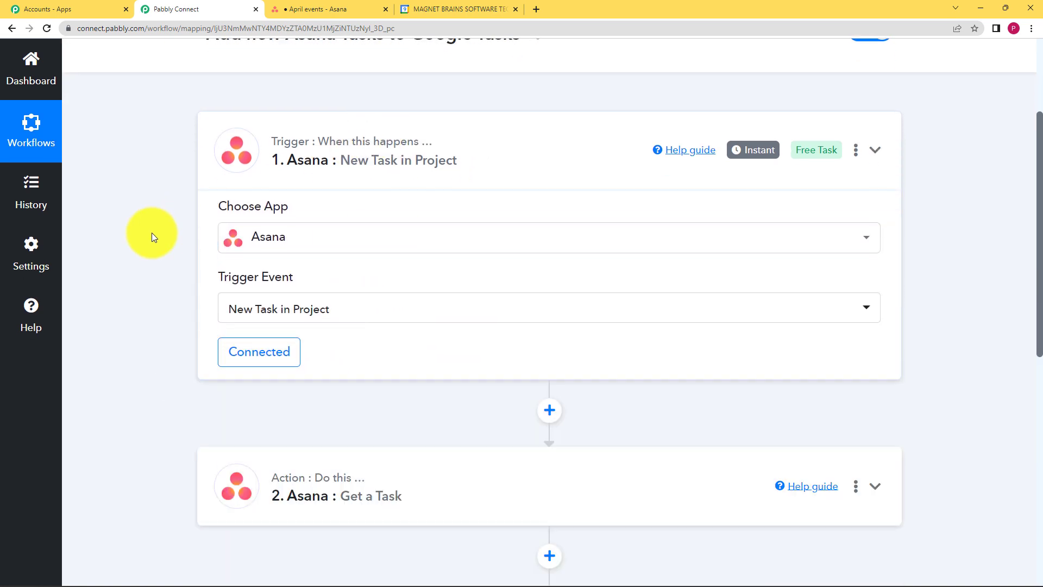
pyautogui.scroll(-2, 152, 233)
pyautogui.click(357, 196)
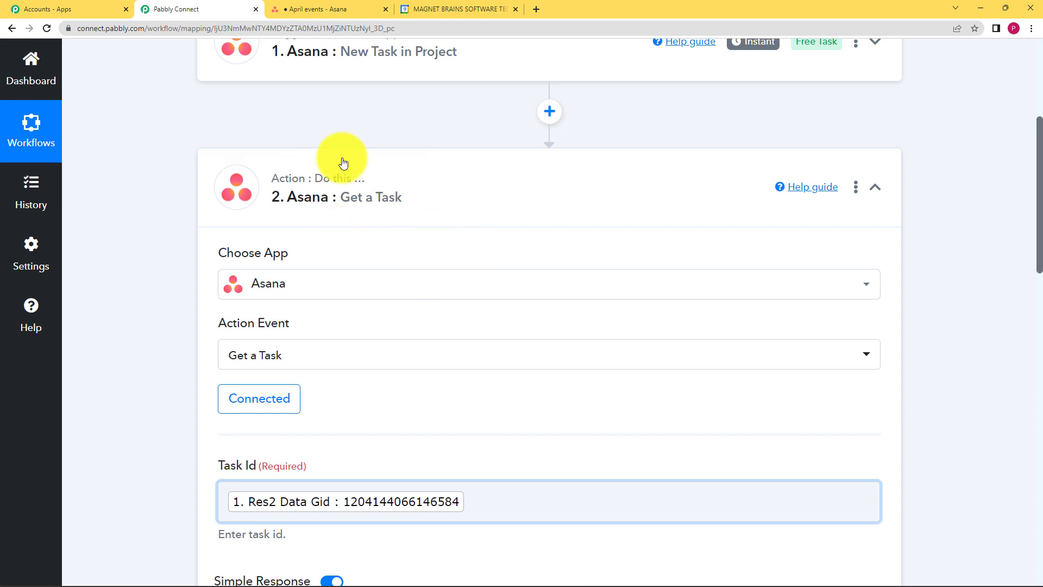
pyautogui.scroll(-3, 323, 295)
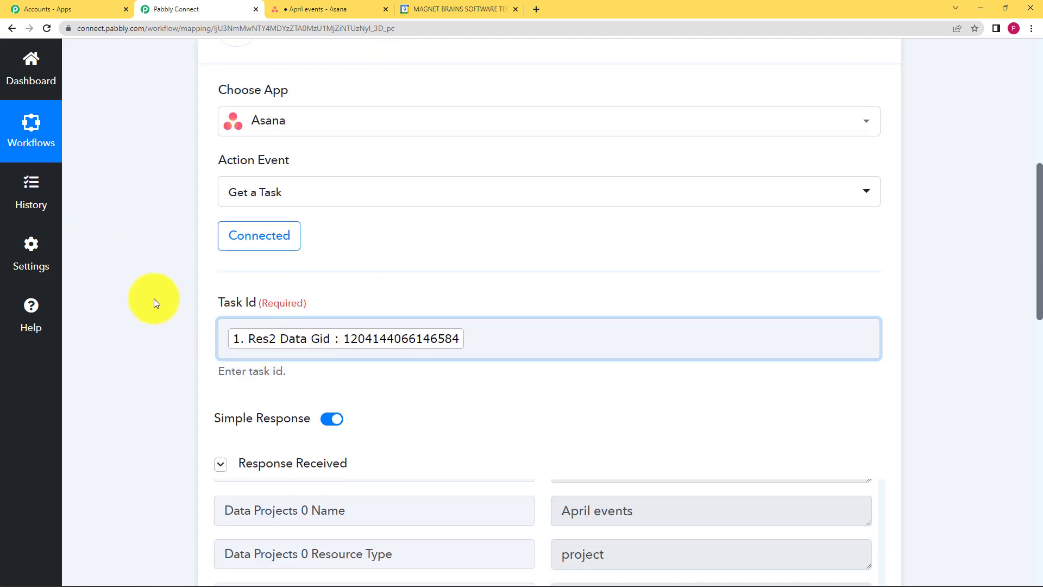
pyautogui.scroll(5, 119, 262)
pyautogui.scroll(-3, 141, 266)
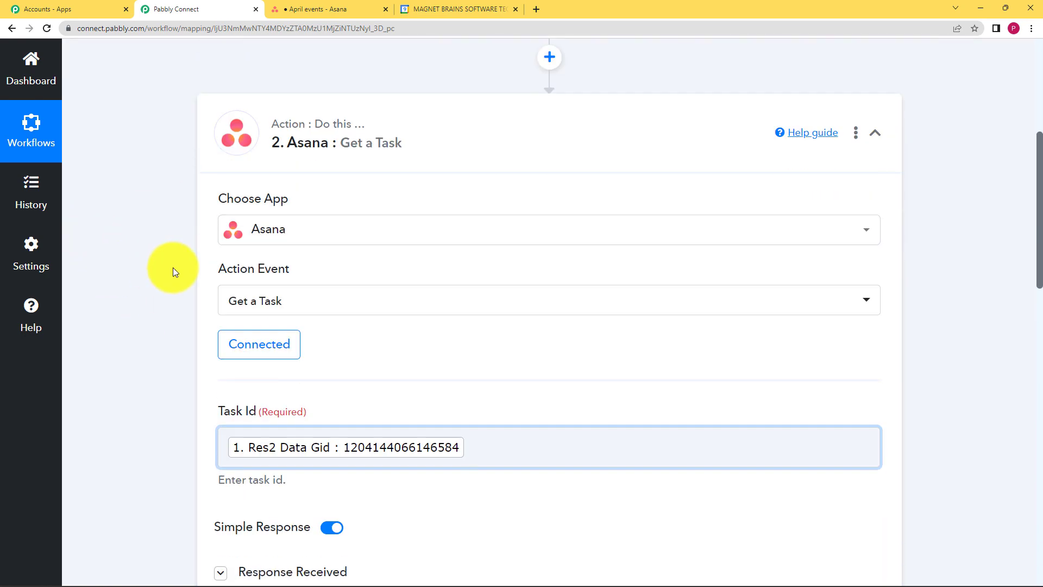
pyautogui.scroll(-6, 194, 391)
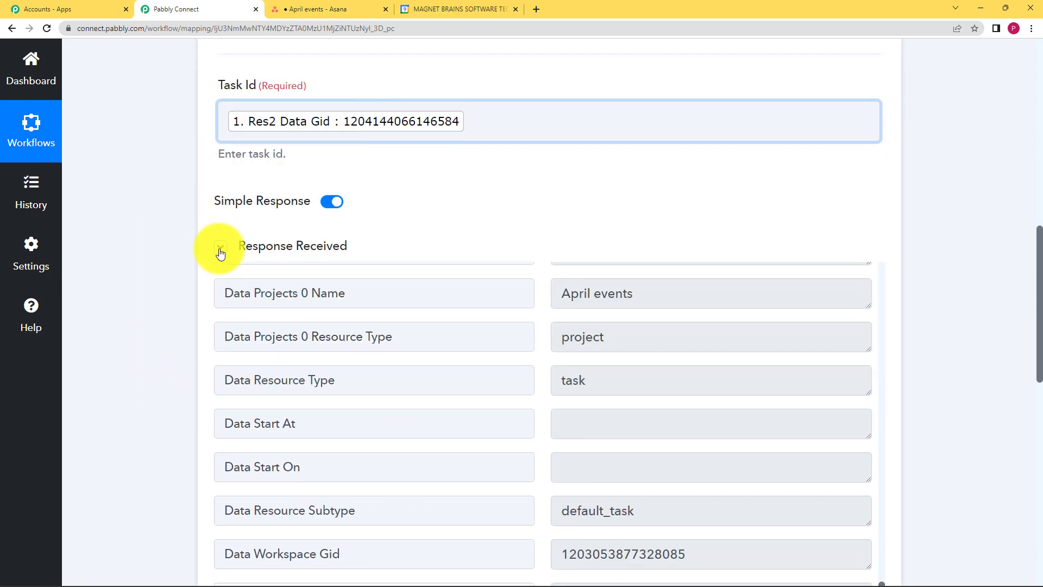
pyautogui.click(221, 252)
pyautogui.scroll(4, 131, 214)
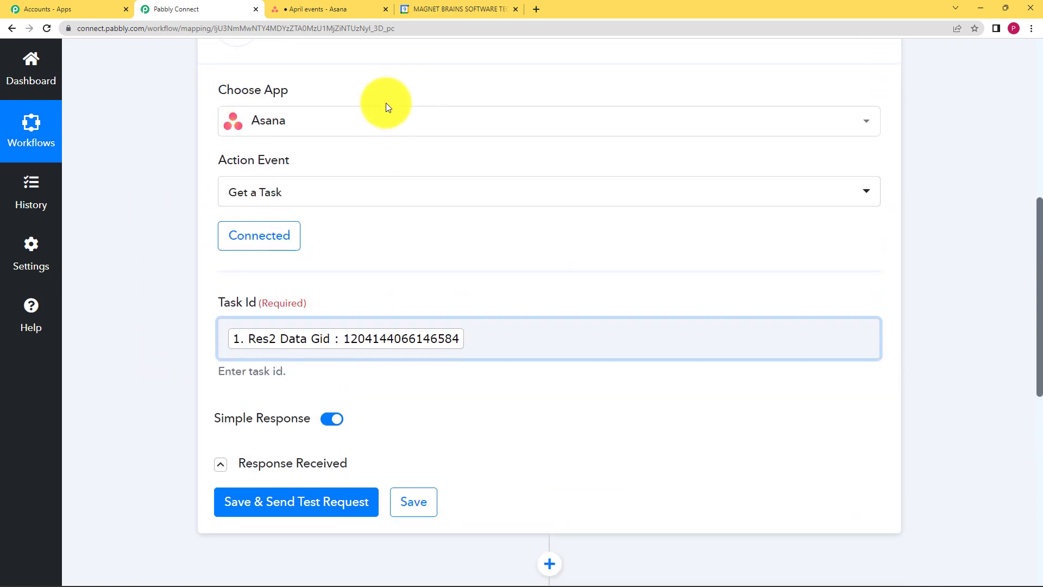
pyautogui.scroll(3, 385, 103)
pyautogui.click(244, 220)
# Review the Google Tasks Create Task field mappings and test response
pyautogui.scroll(-3, 326, 217)
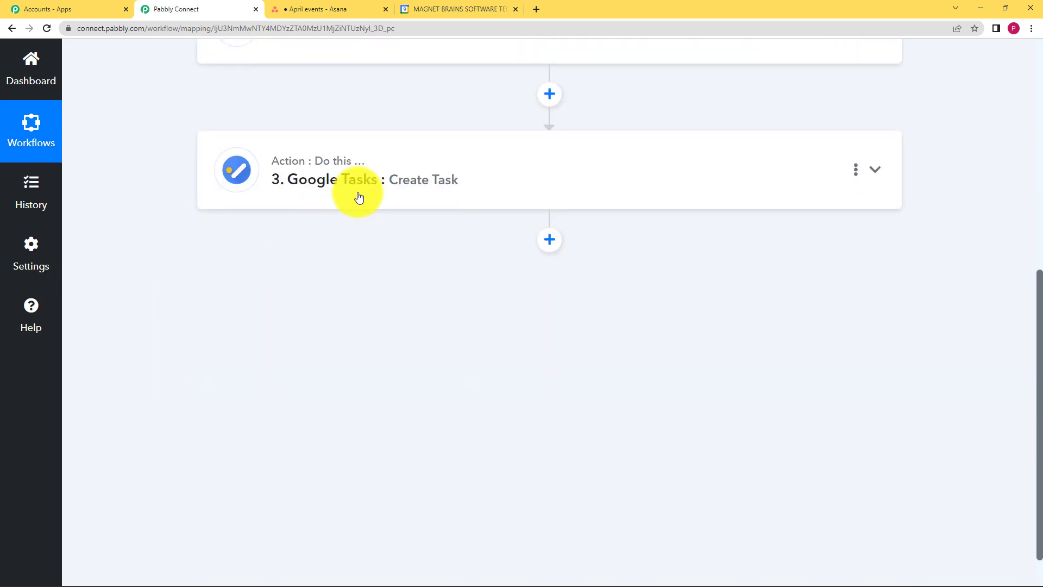
pyautogui.click(359, 197)
pyautogui.scroll(-2, 333, 326)
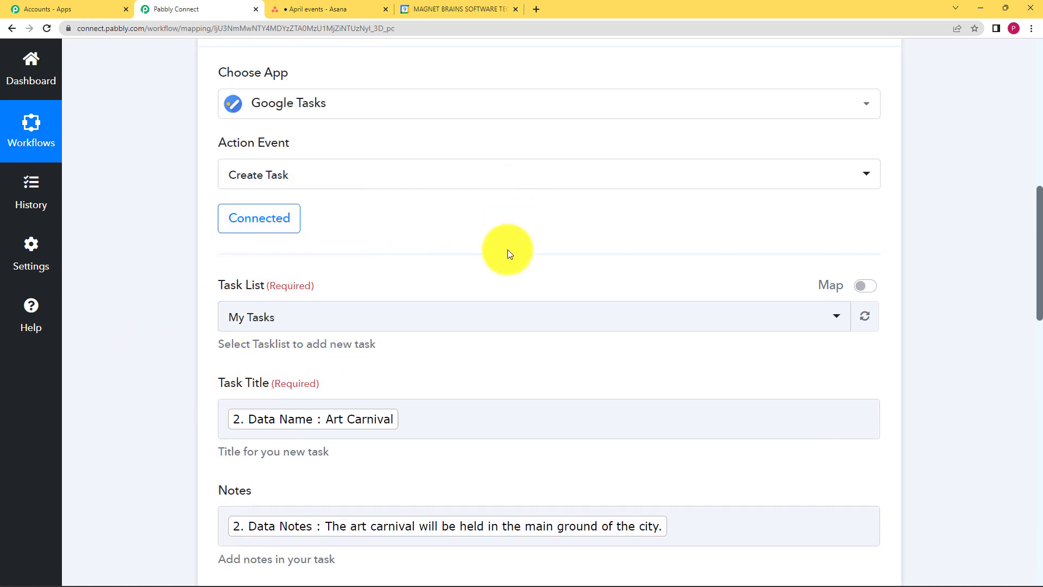
pyautogui.scroll(-3, 261, 265)
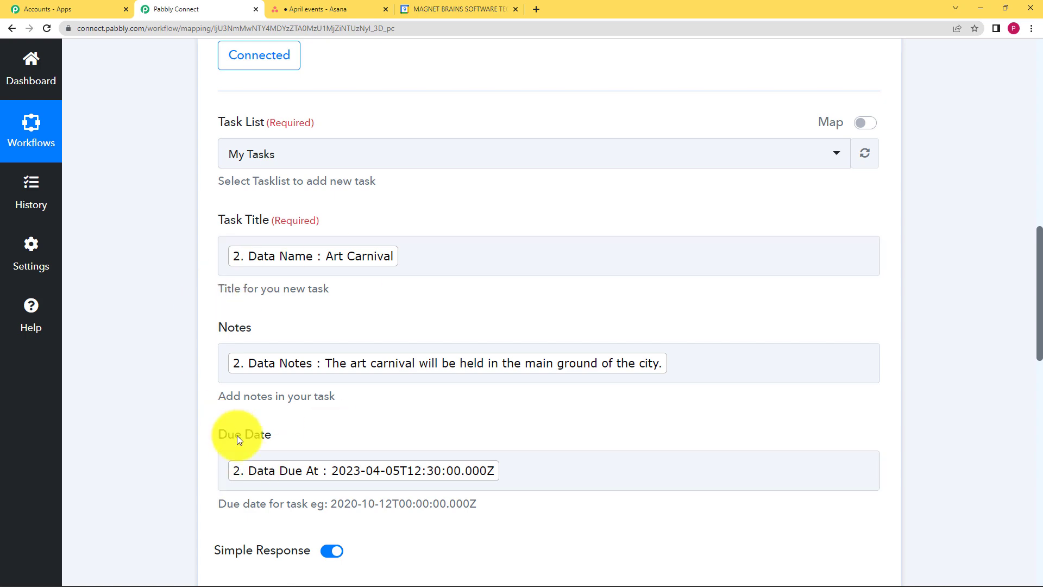
pyautogui.scroll(-5, 237, 436)
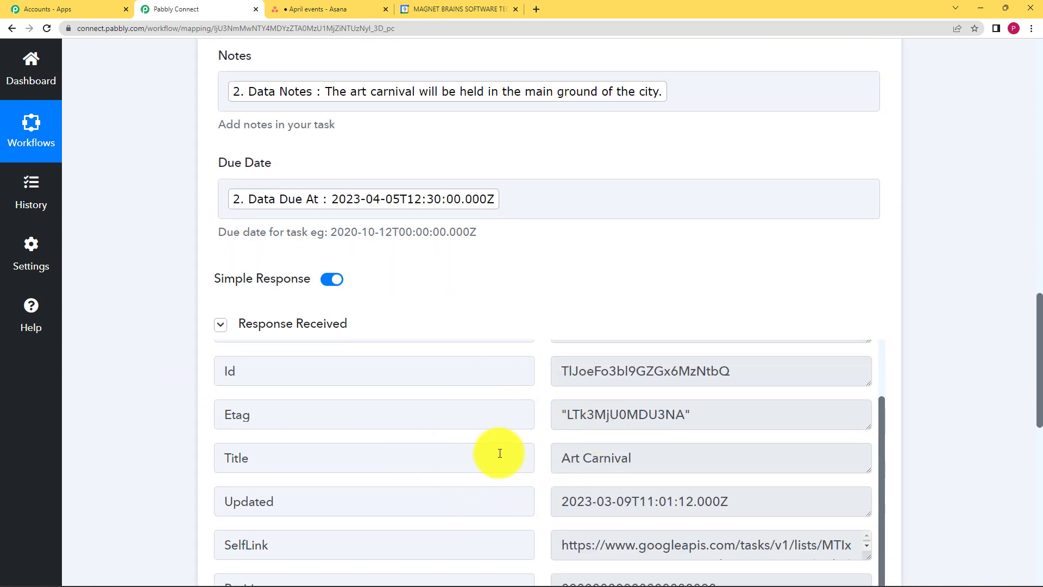
pyautogui.scroll(-9, 500, 453)
# Compare the Google Calendar task list with the Create Task response and collapse the response section
pyautogui.click(468, 8)
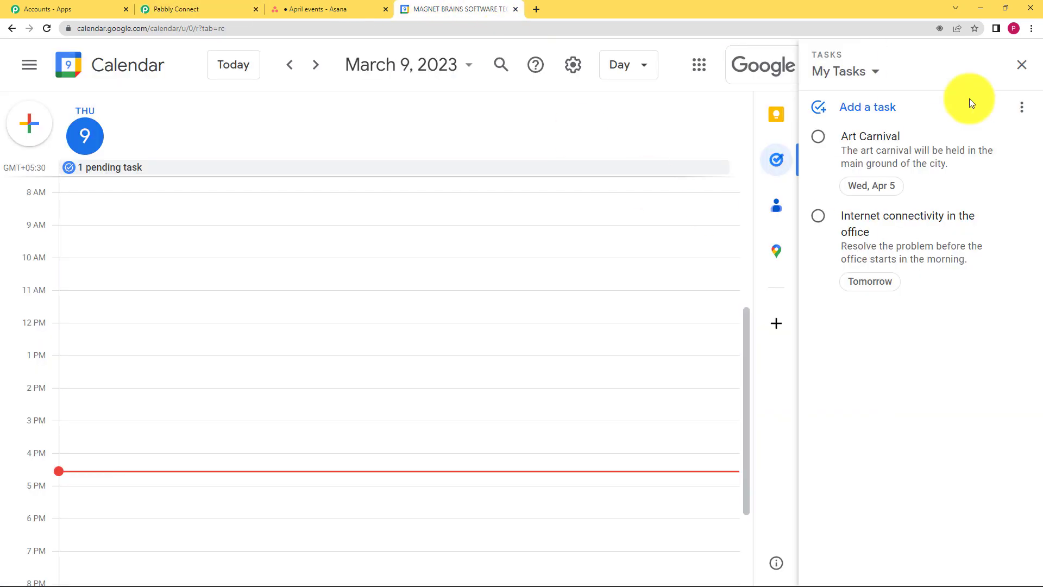
pyautogui.click(177, 8)
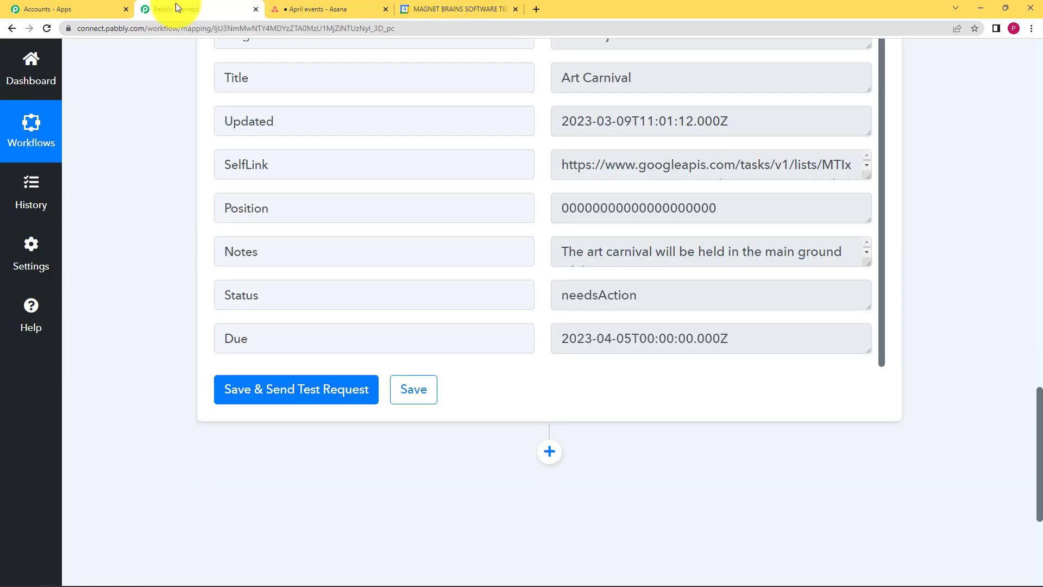
pyautogui.scroll(1, 304, 261)
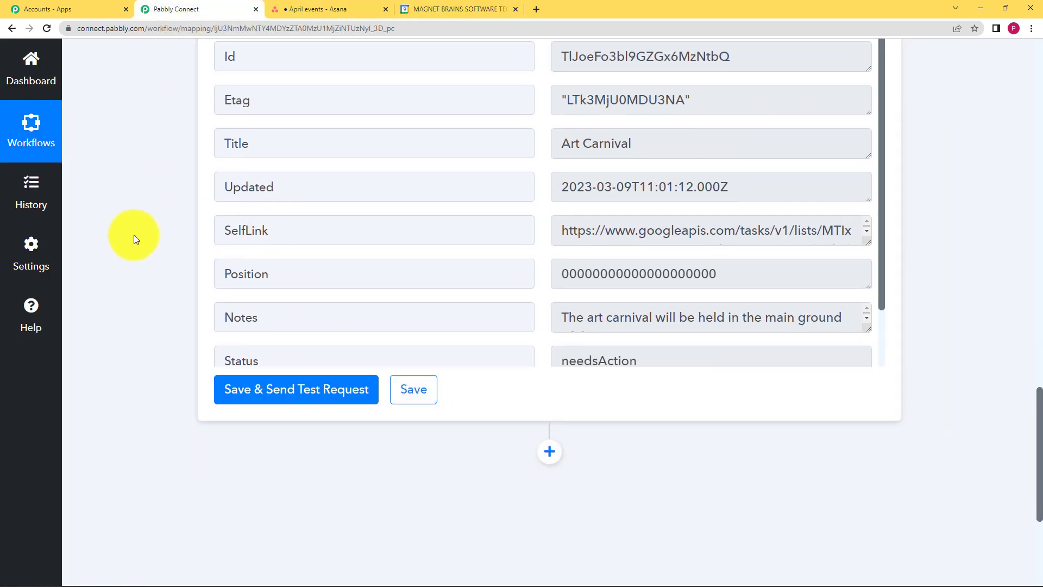
pyautogui.scroll(6, 141, 233)
pyautogui.click(220, 273)
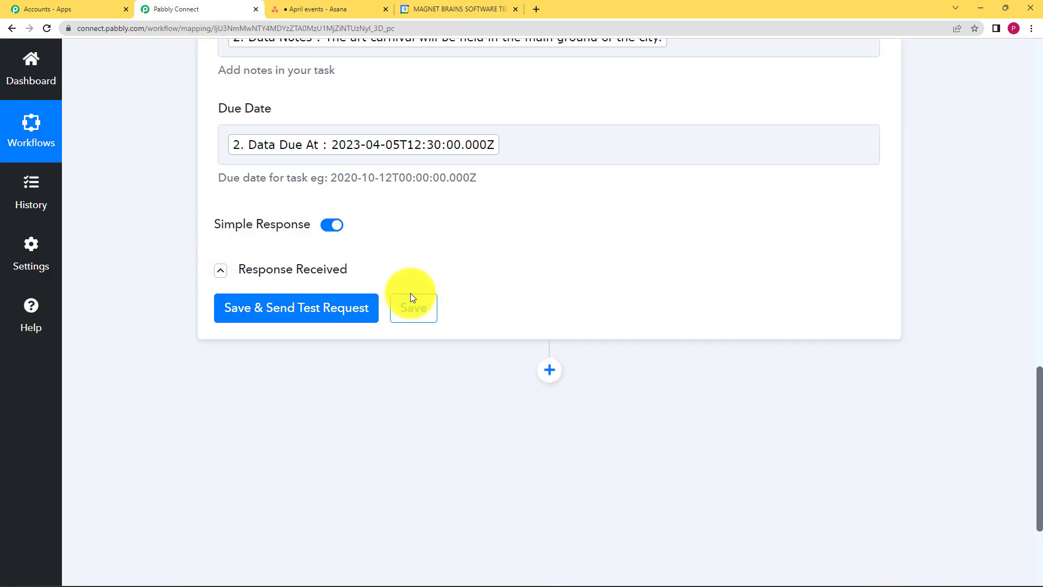